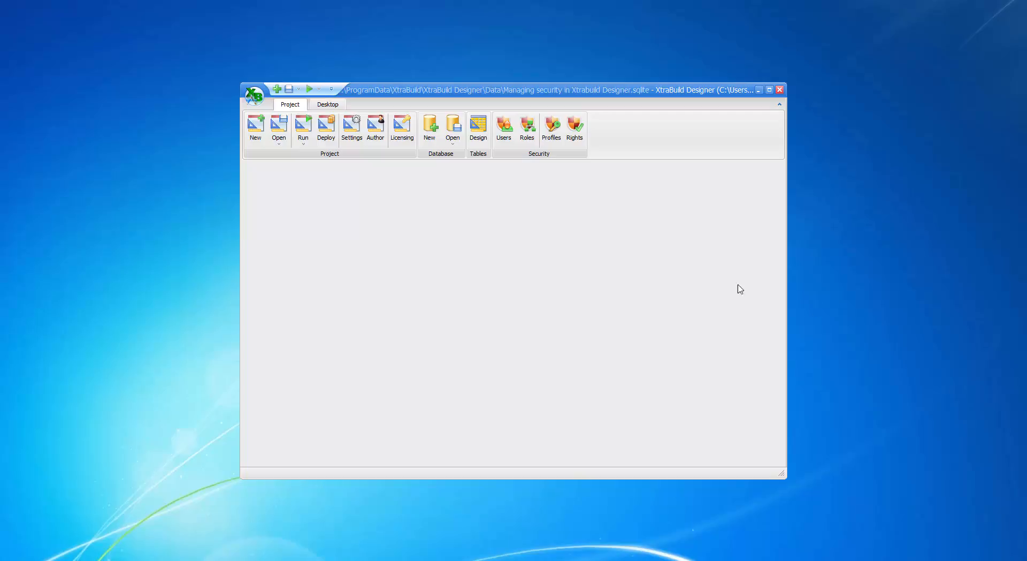
- Open the database table design and add a new table named Customers
{"action": "left_click", "coordinate": [476, 132]}
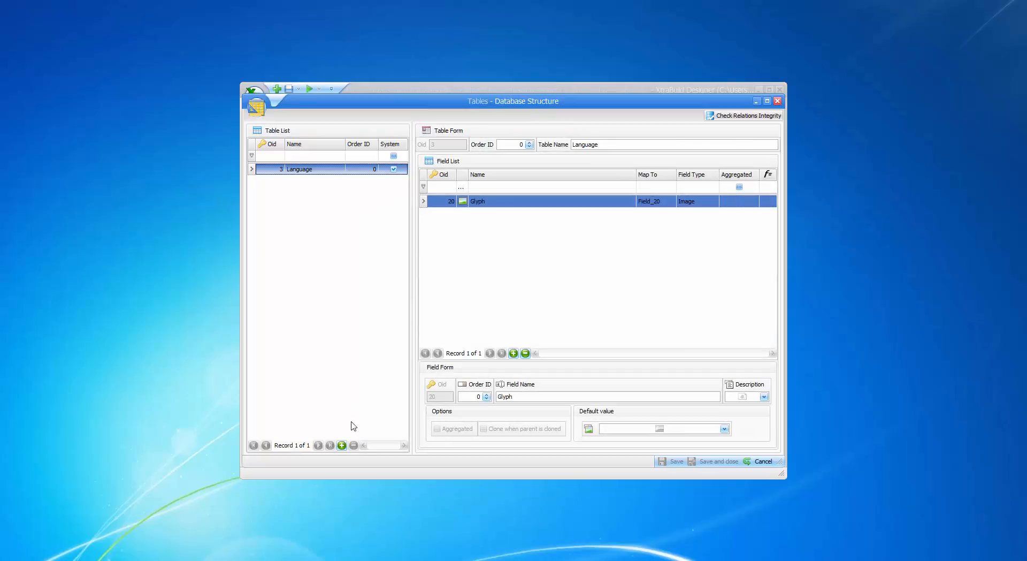
{"action": "left_click", "coordinate": [342, 446]}
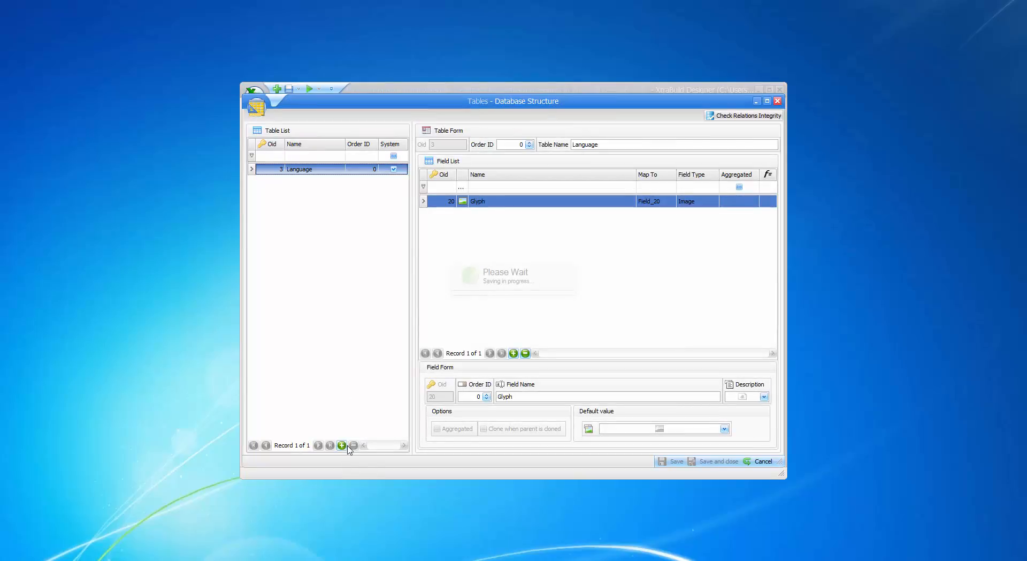
{"action": "left_click", "coordinate": [594, 143]}
{"action": "type", "text": "Customers"}
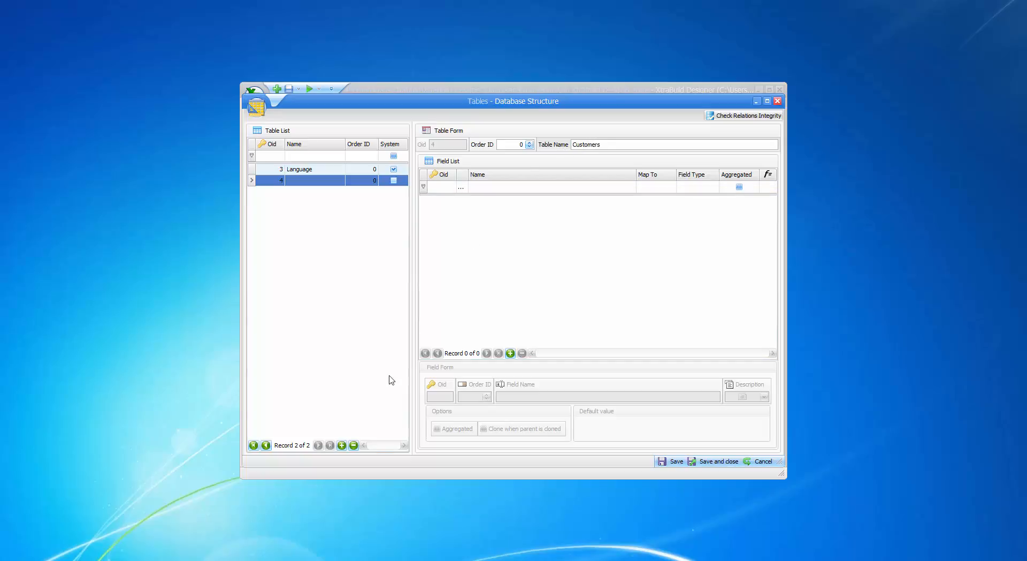
- Add two more tables to the database structure, named Contacts and Invoices
{"action": "left_click", "coordinate": [342, 446]}
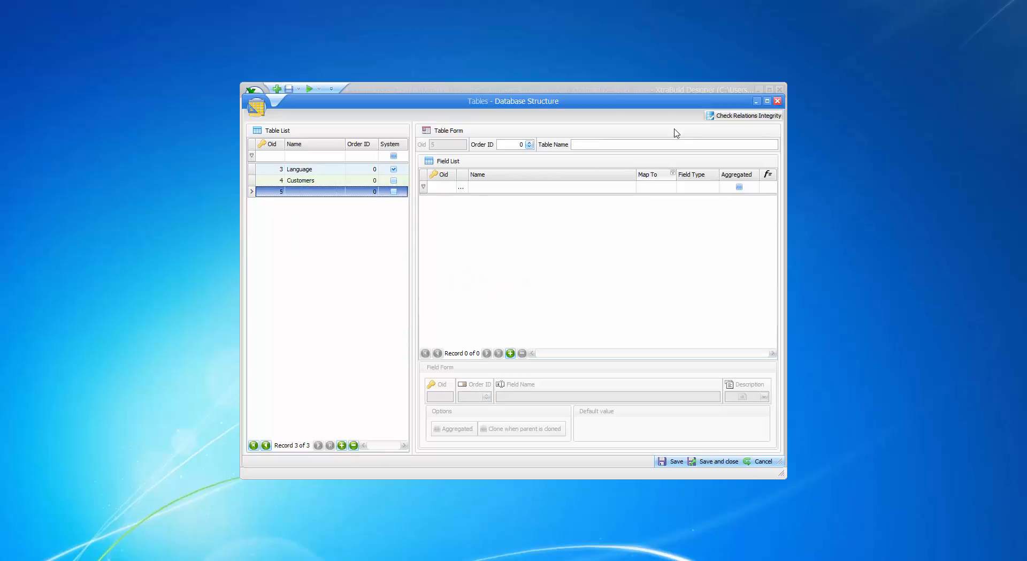
{"action": "left_click", "coordinate": [617, 144]}
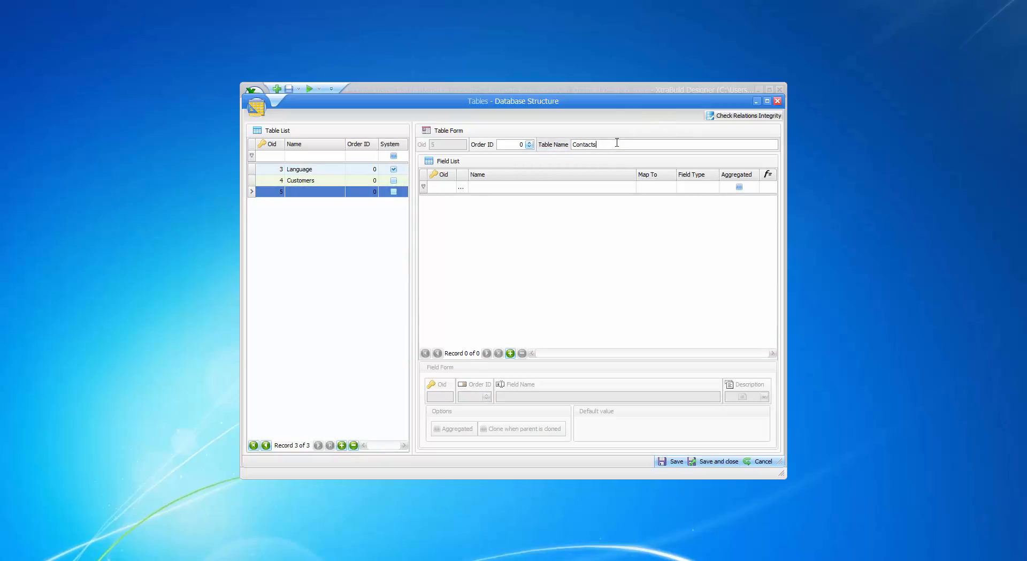
{"action": "left_click", "coordinate": [343, 446]}
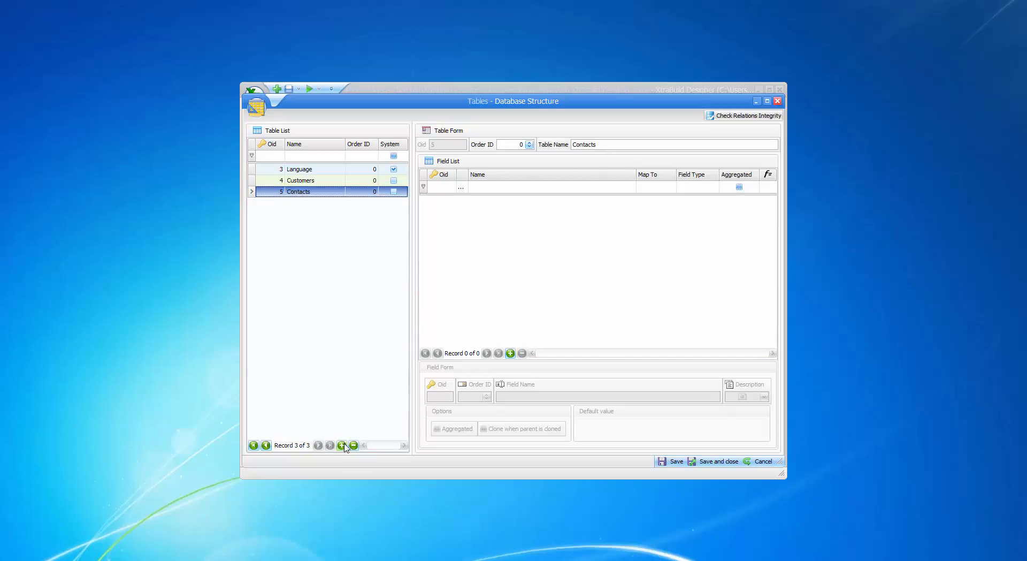
{"action": "left_click", "coordinate": [585, 145]}
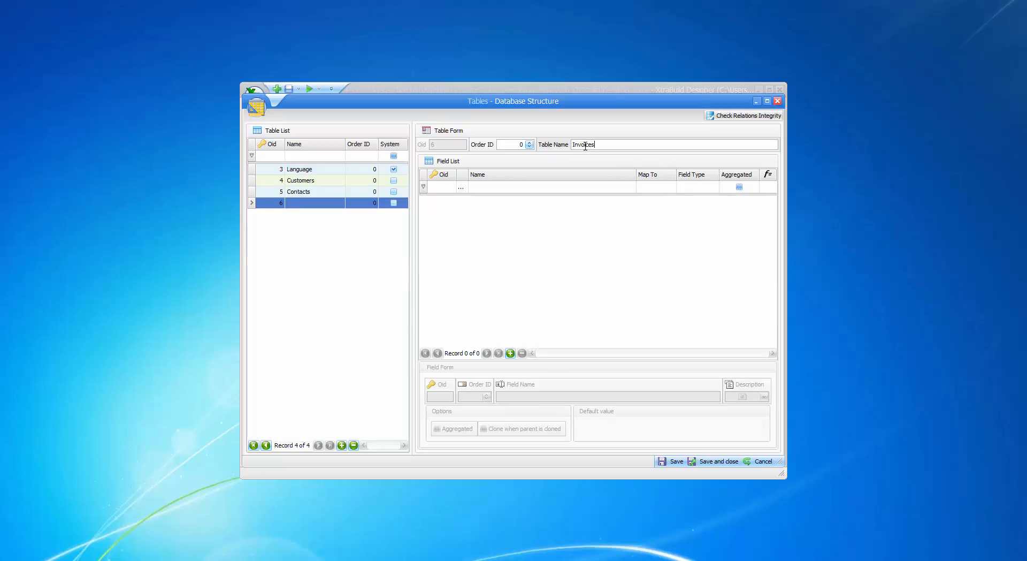
- Add a table named Projects, then save and close the database structure
{"action": "left_click", "coordinate": [342, 446]}
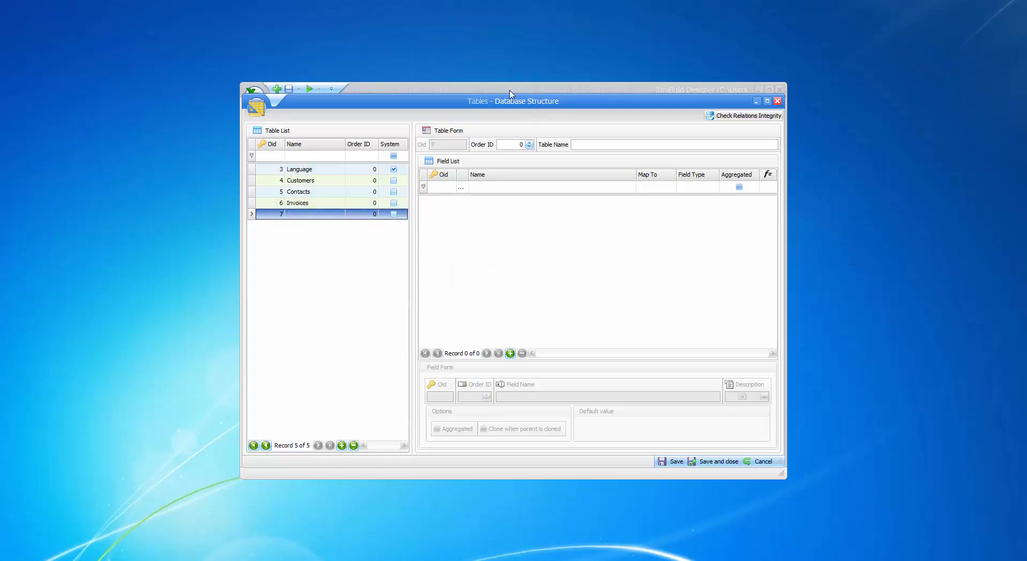
{"action": "left_click", "coordinate": [615, 145]}
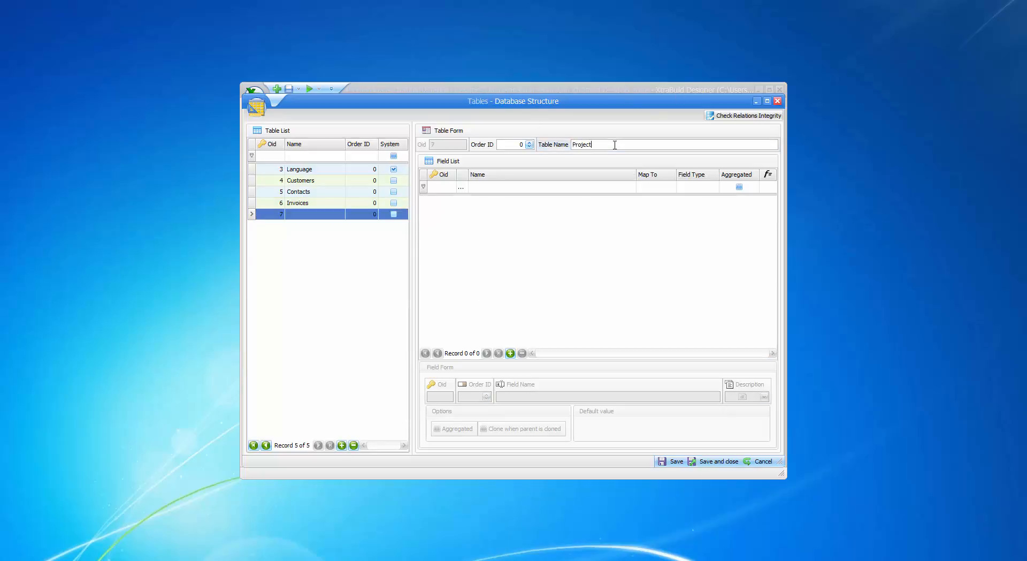
{"action": "left_click", "coordinate": [349, 292]}
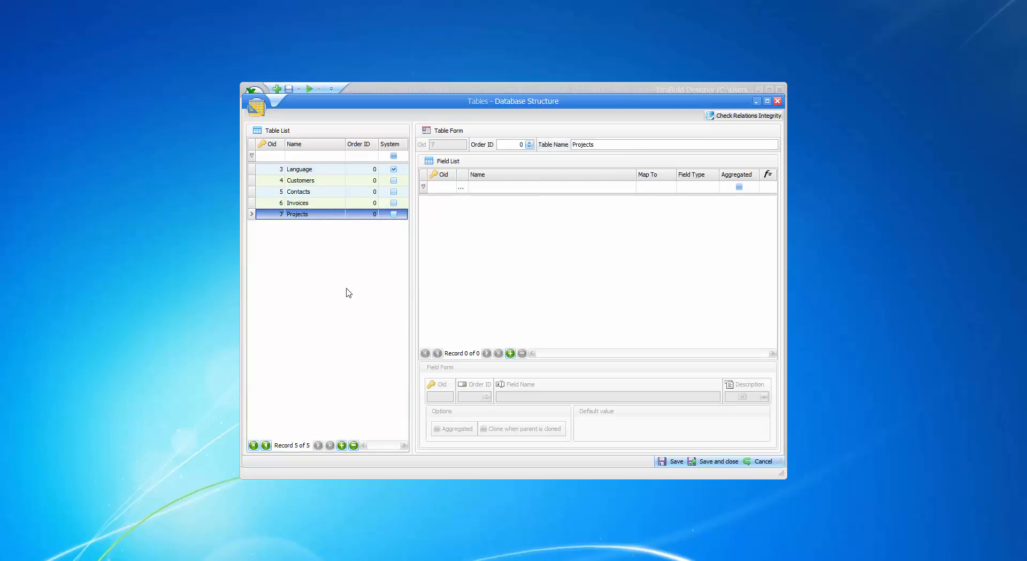
{"action": "left_click", "coordinate": [714, 463]}
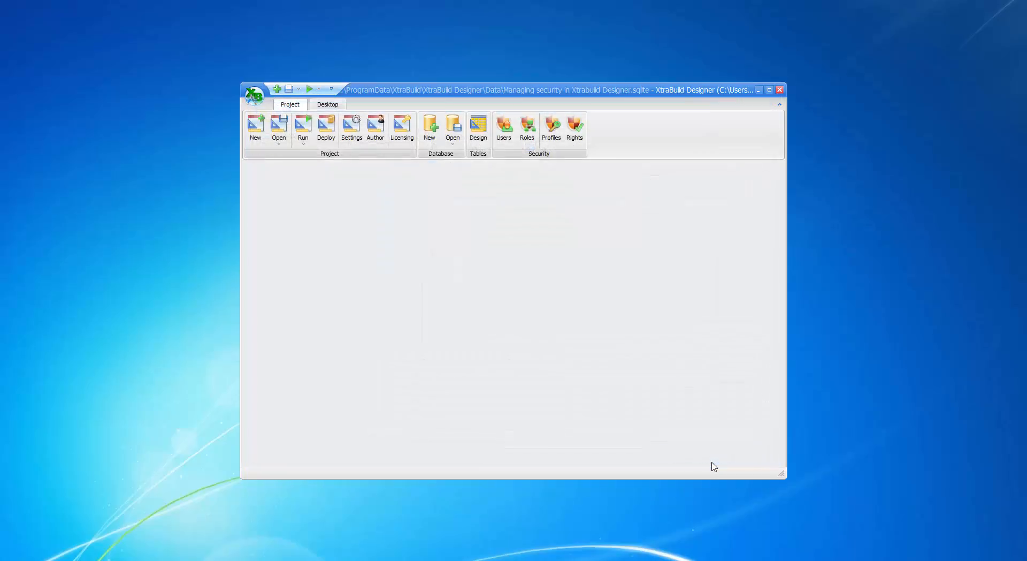
- Create a datalist view based on the Customers table, then save and close the view manager
{"action": "left_click", "coordinate": [329, 107]}
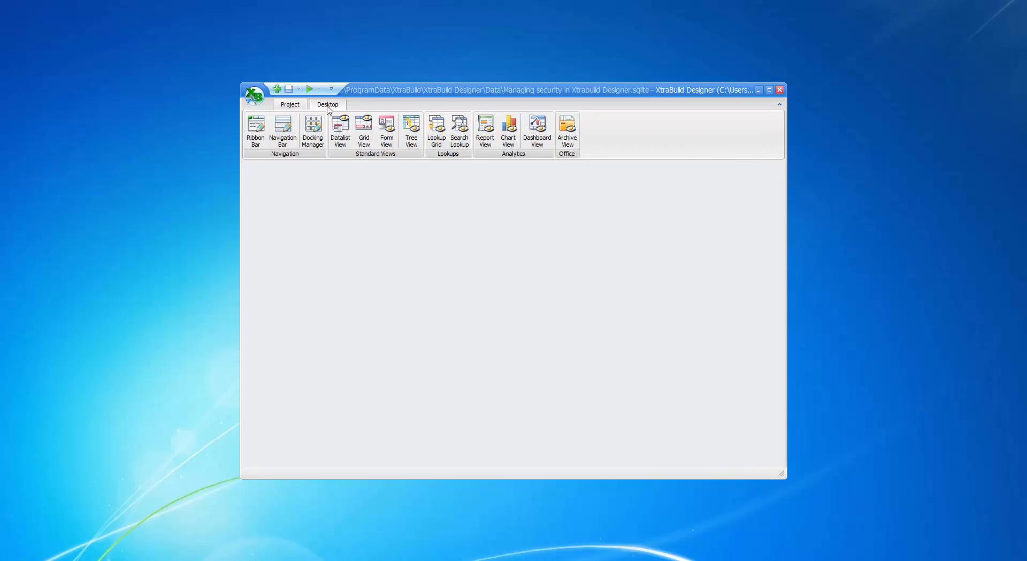
{"action": "left_click", "coordinate": [341, 140]}
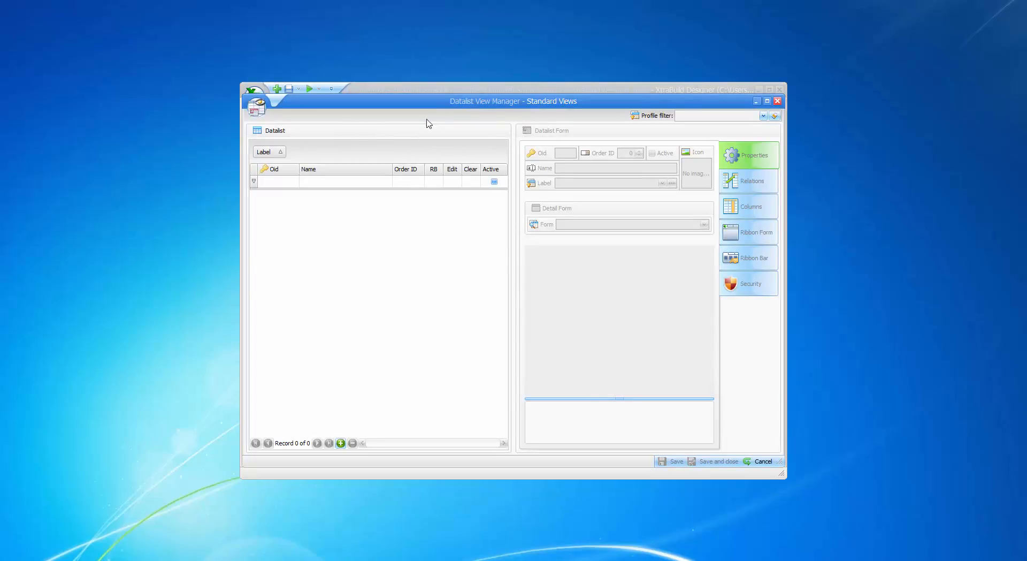
{"action": "left_click", "coordinate": [341, 443]}
{"action": "left_click", "coordinate": [487, 278]}
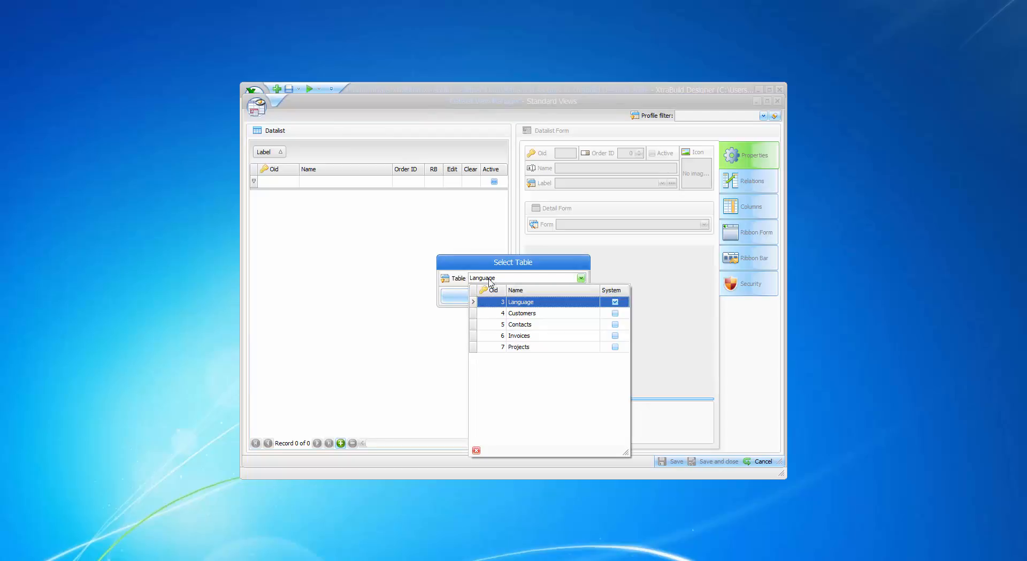
{"action": "left_click", "coordinate": [522, 315]}
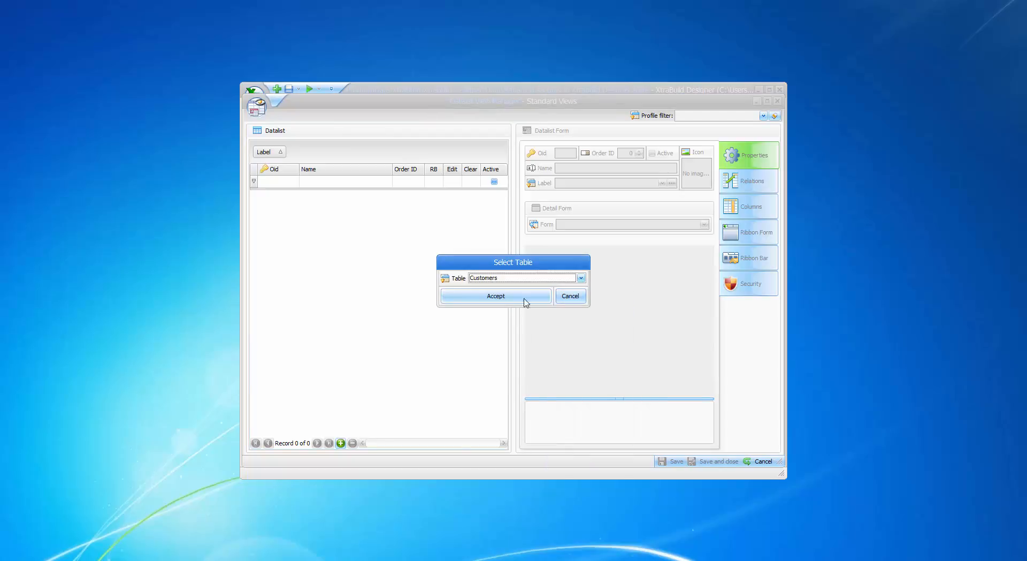
{"action": "left_click", "coordinate": [497, 296]}
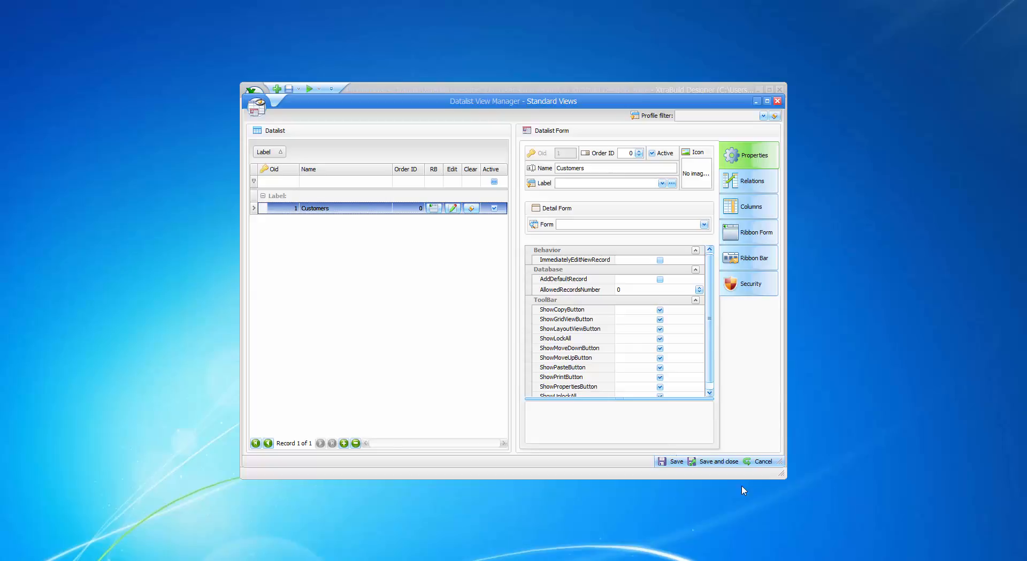
{"action": "left_click", "coordinate": [717, 461]}
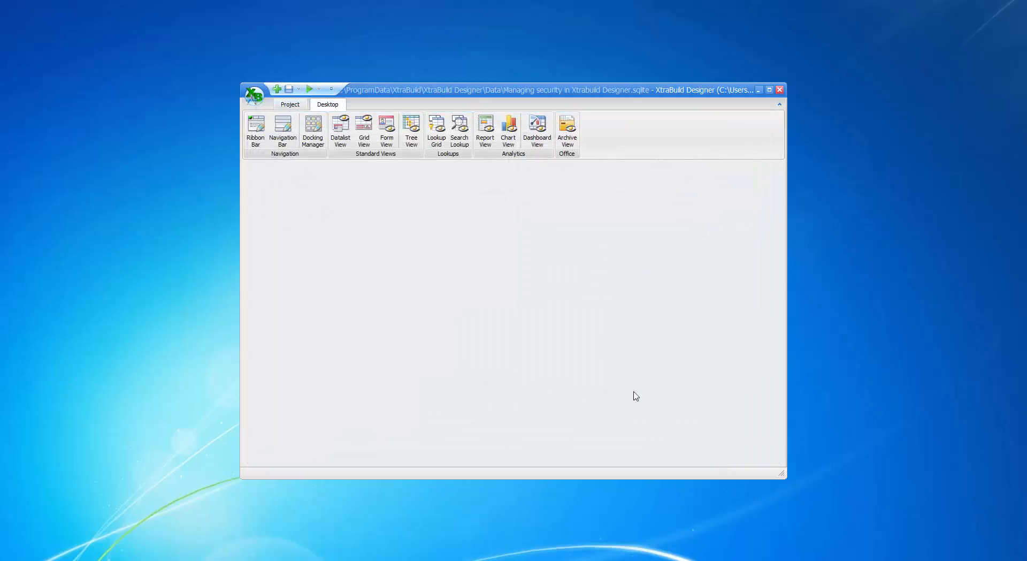
- Create a grid view based on the Contacts table, then save and close the view manager
{"action": "left_click", "coordinate": [365, 133]}
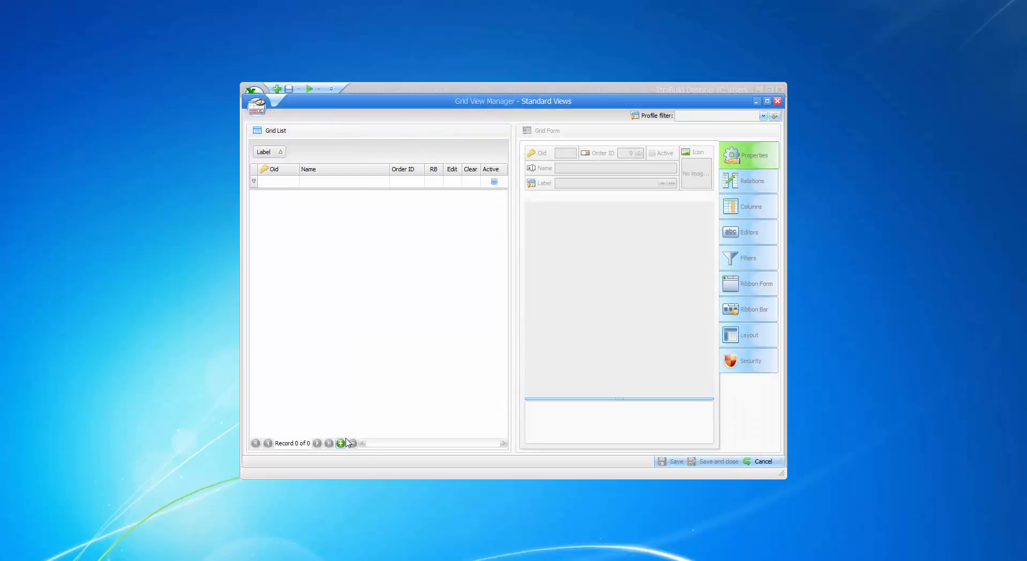
{"action": "left_click", "coordinate": [340, 444]}
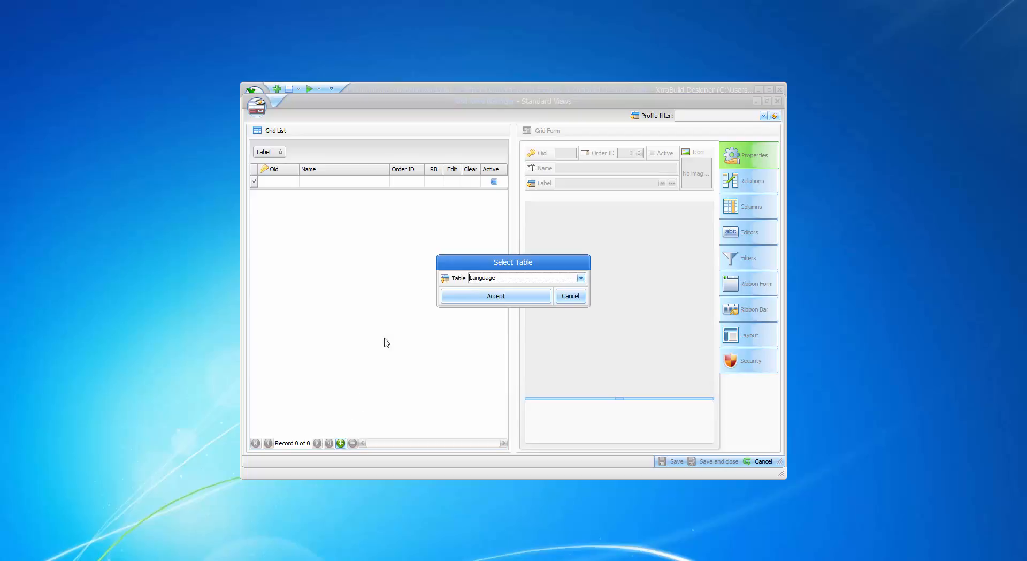
{"action": "left_click", "coordinate": [489, 278]}
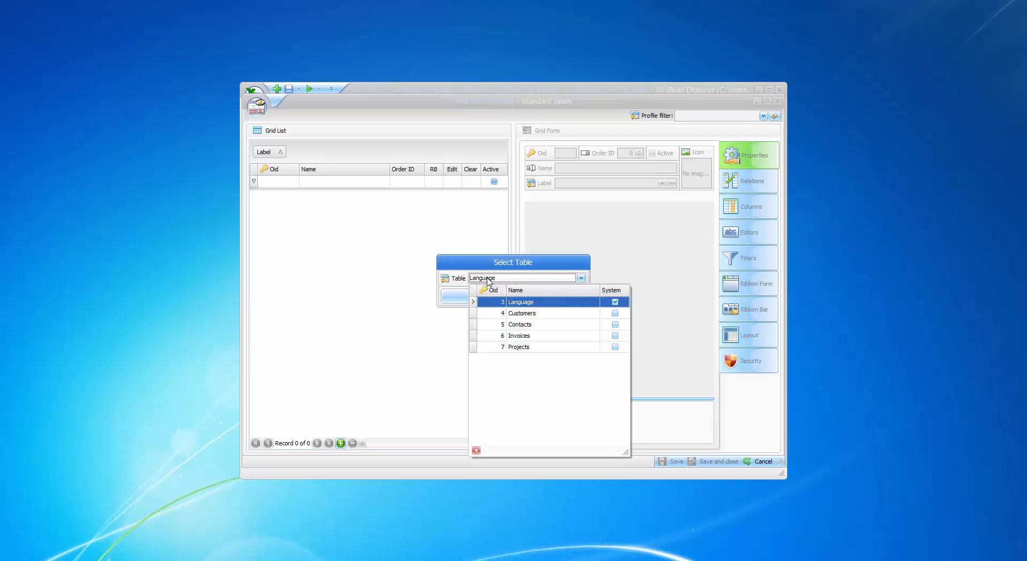
{"action": "left_click", "coordinate": [521, 325]}
{"action": "left_click", "coordinate": [499, 298]}
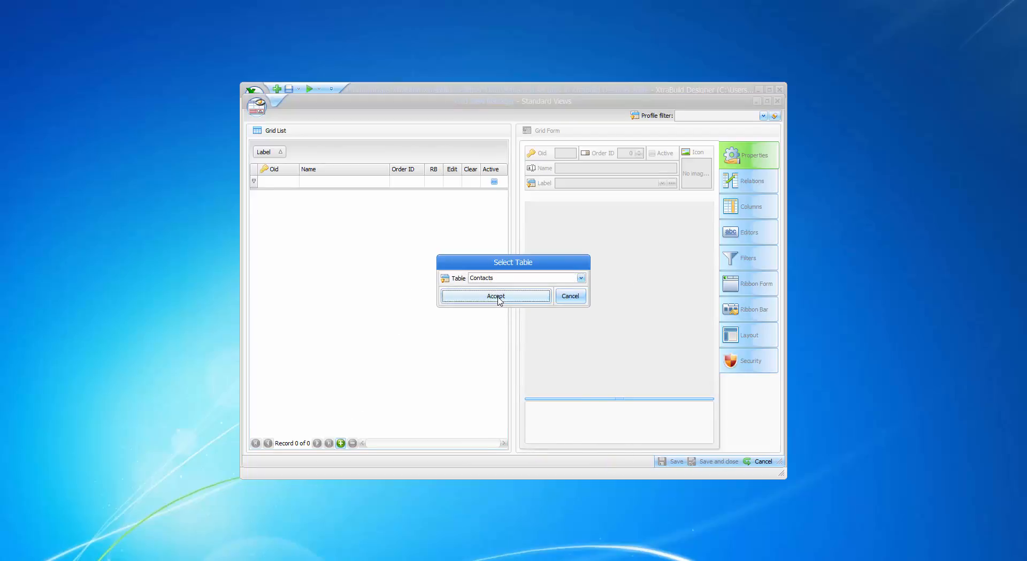
{"action": "left_click", "coordinate": [708, 463]}
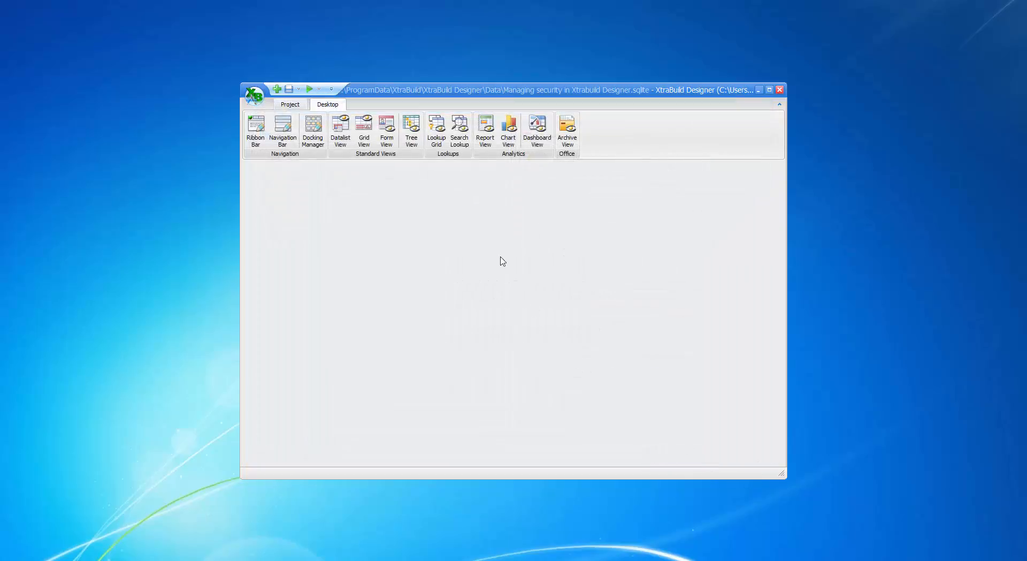
- Create a form view based on the Invoices table, then save and close the view manager
{"action": "left_click", "coordinate": [392, 142]}
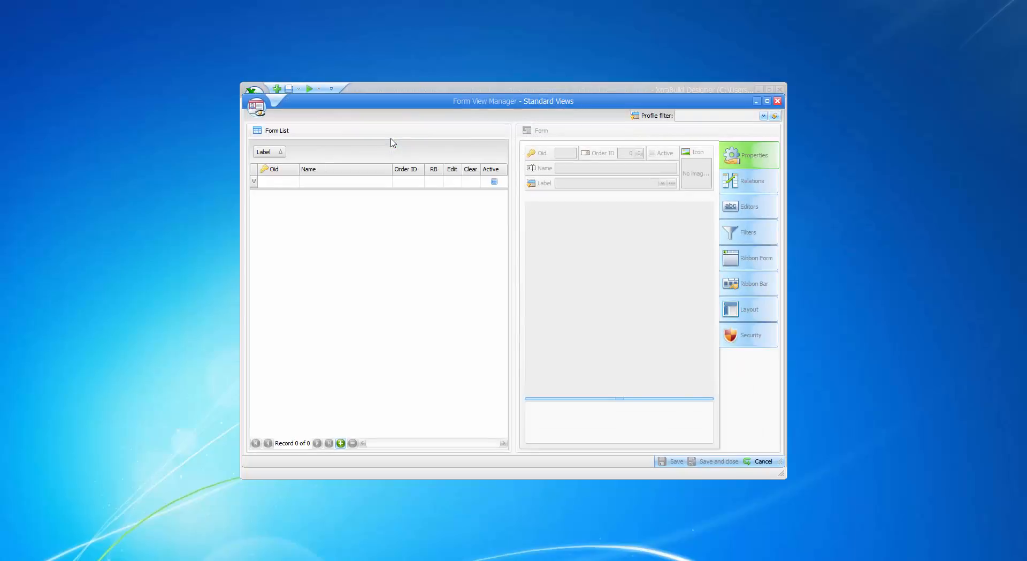
{"action": "left_click", "coordinate": [340, 443]}
{"action": "left_click", "coordinate": [482, 277]}
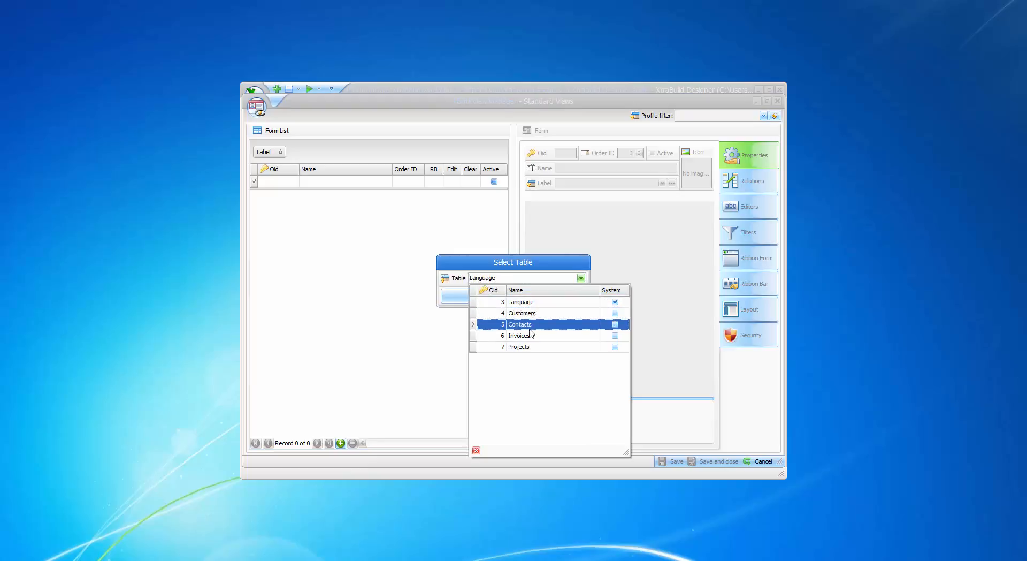
{"action": "left_click", "coordinate": [527, 335]}
{"action": "left_click", "coordinate": [494, 297]}
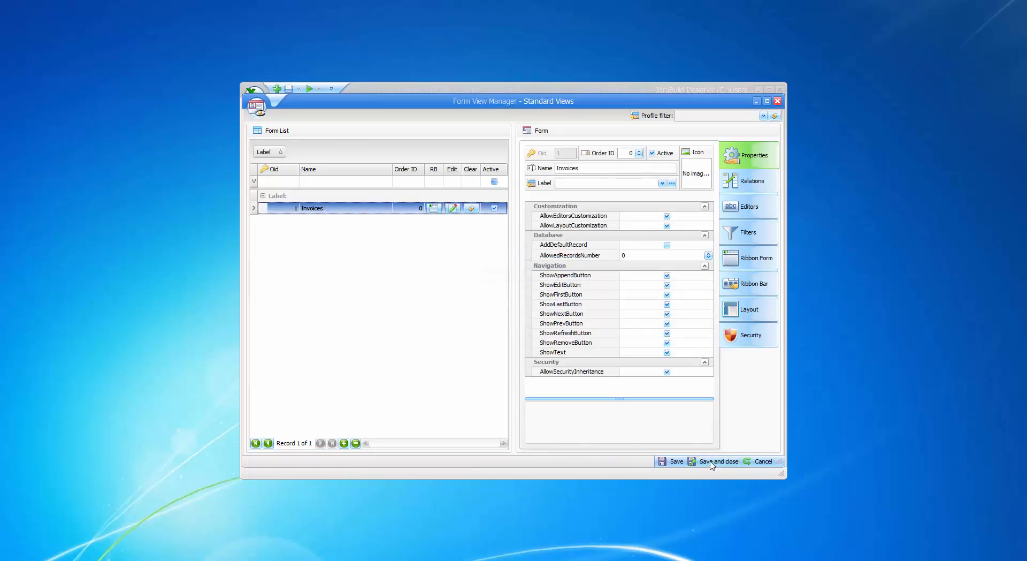
{"action": "left_click", "coordinate": [711, 463]}
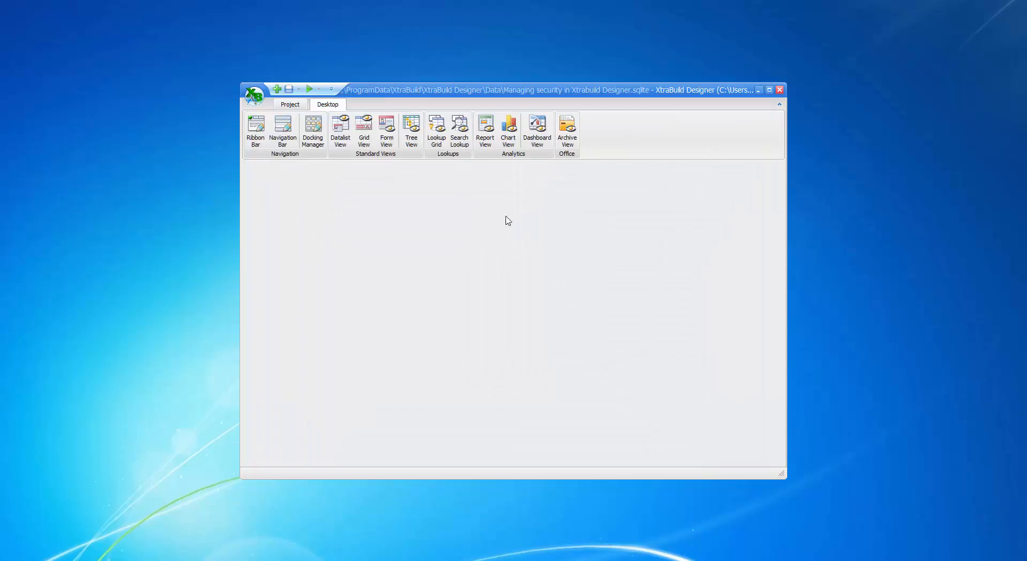
- Create a tree view based on the Projects table, then save and close the view manager
{"action": "left_click", "coordinate": [411, 132]}
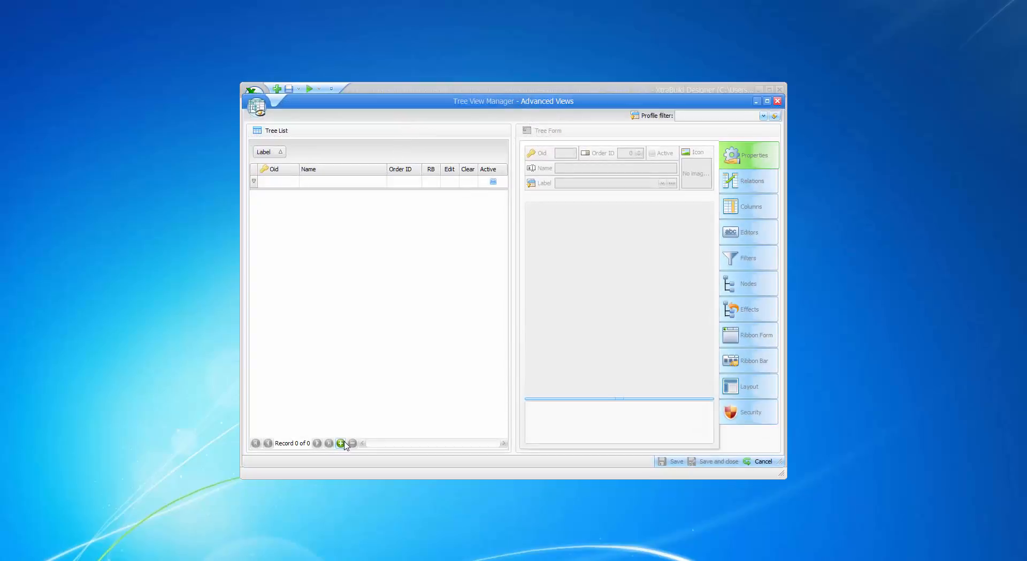
{"action": "left_click", "coordinate": [342, 443]}
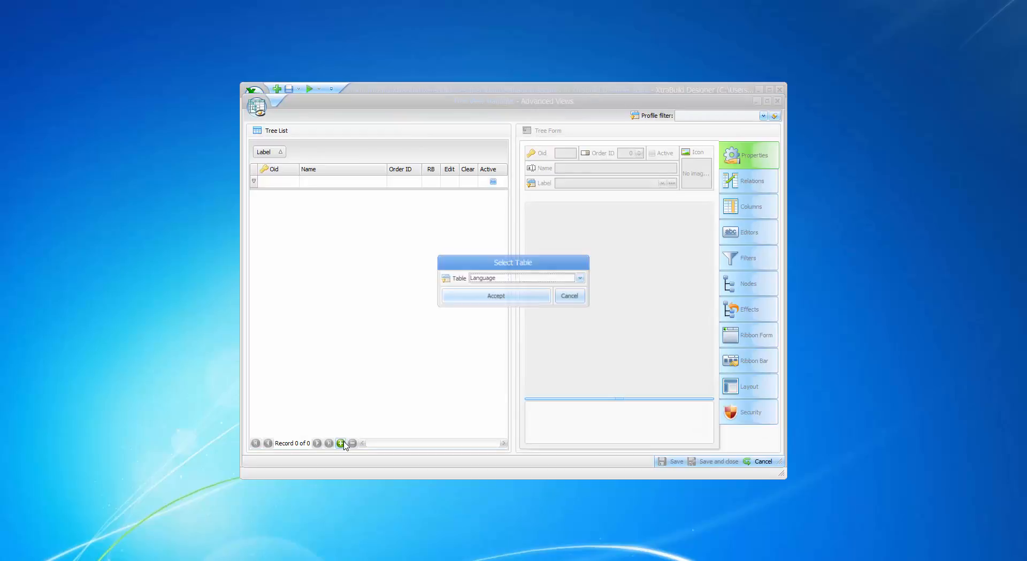
{"action": "left_click", "coordinate": [497, 279]}
{"action": "left_click", "coordinate": [525, 347]}
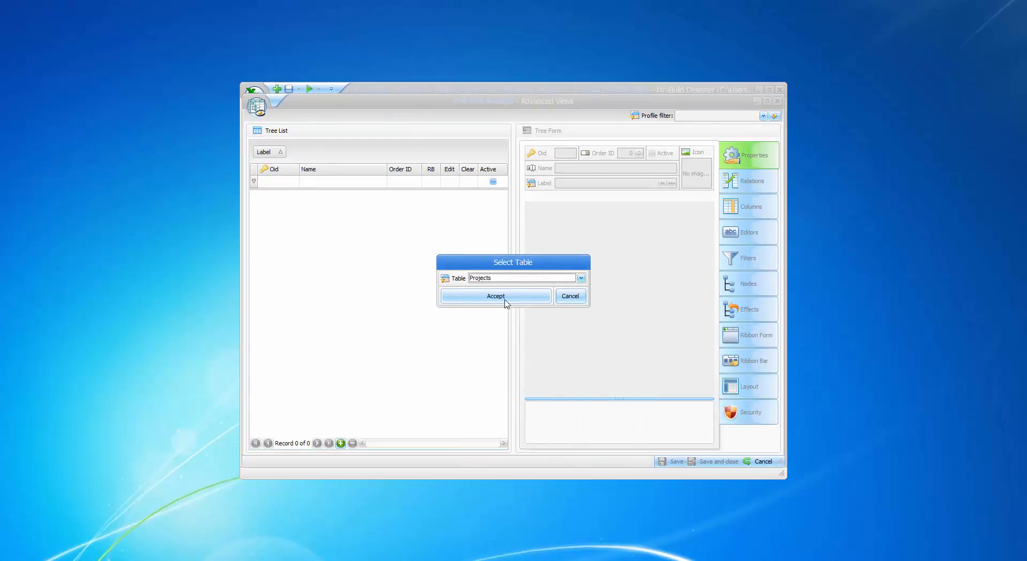
{"action": "left_click", "coordinate": [502, 298]}
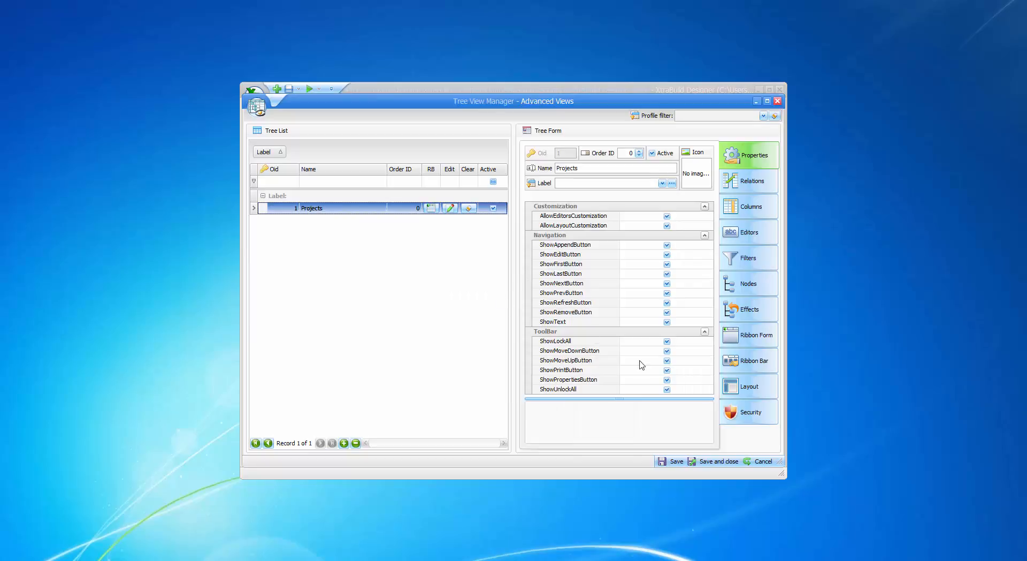
{"action": "left_click", "coordinate": [714, 461]}
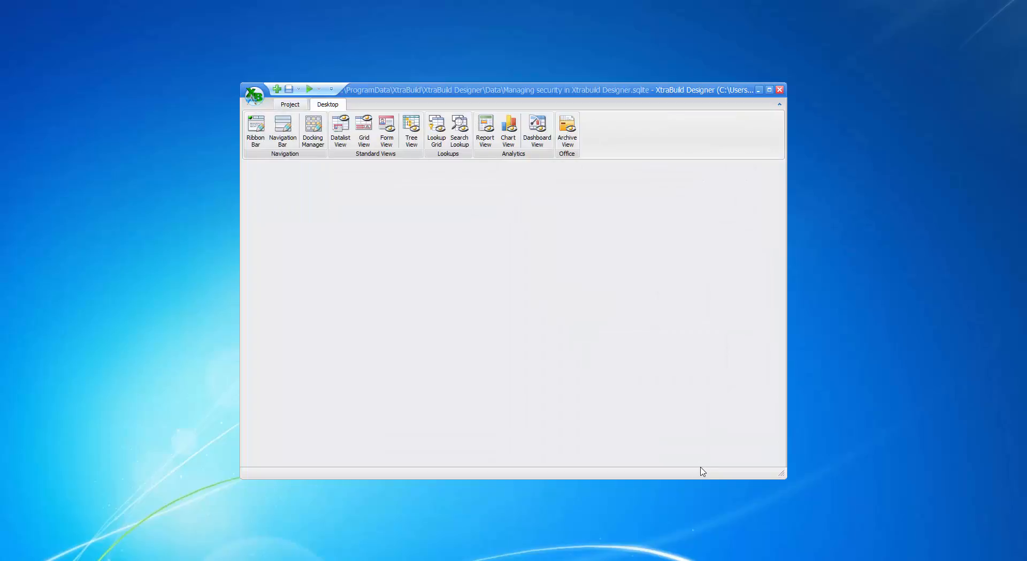
- Open the ribbon bar design and add a ribbon tab containing one group with one button
{"action": "left_click", "coordinate": [256, 135]}
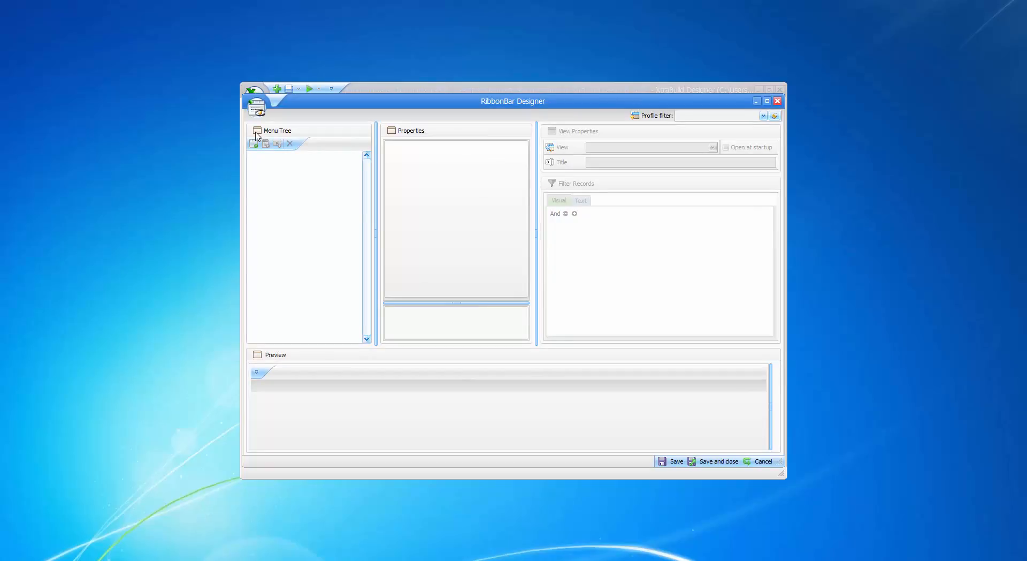
{"action": "left_click", "coordinate": [254, 143]}
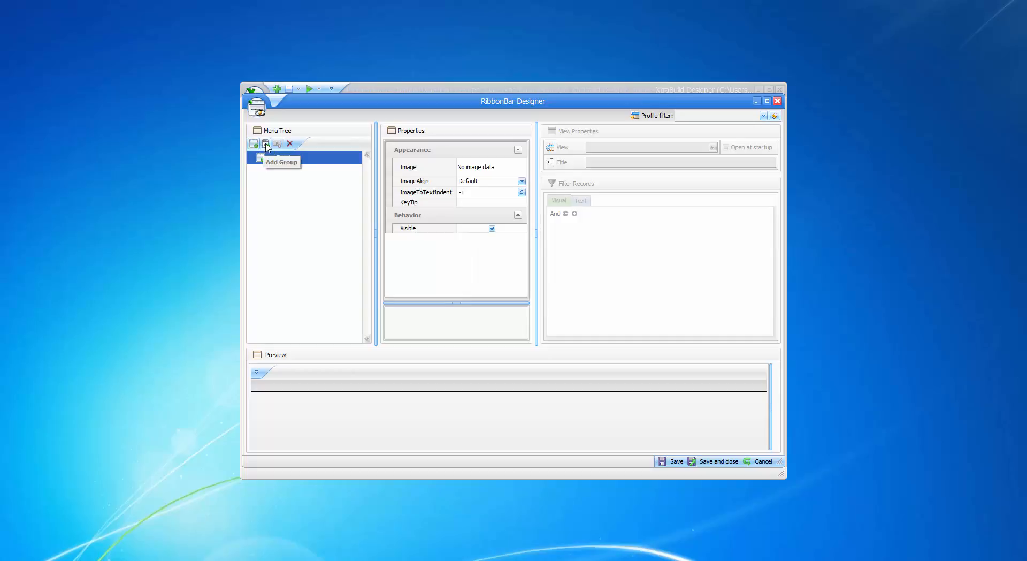
{"action": "left_click", "coordinate": [266, 144]}
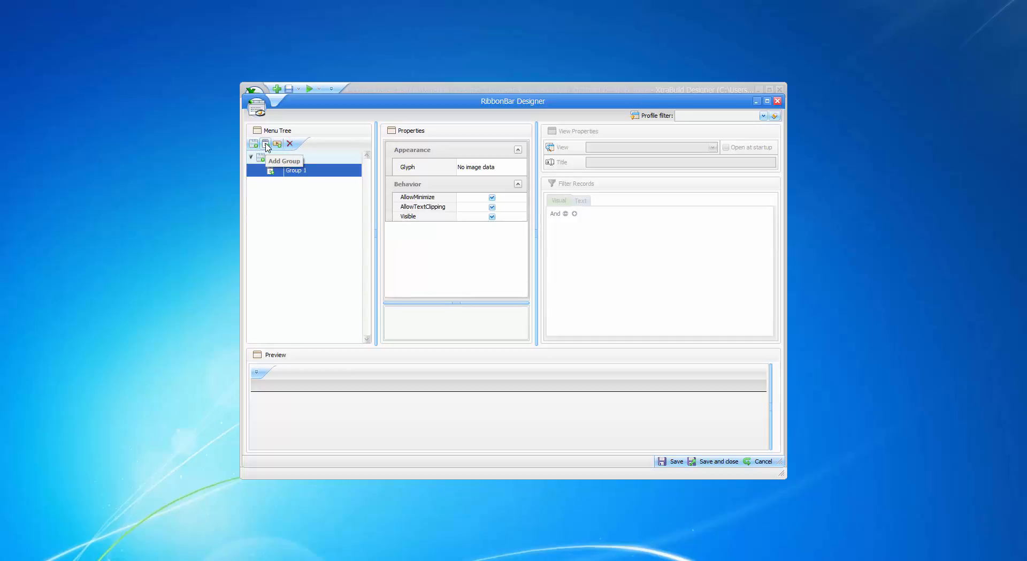
{"action": "left_click", "coordinate": [277, 144]}
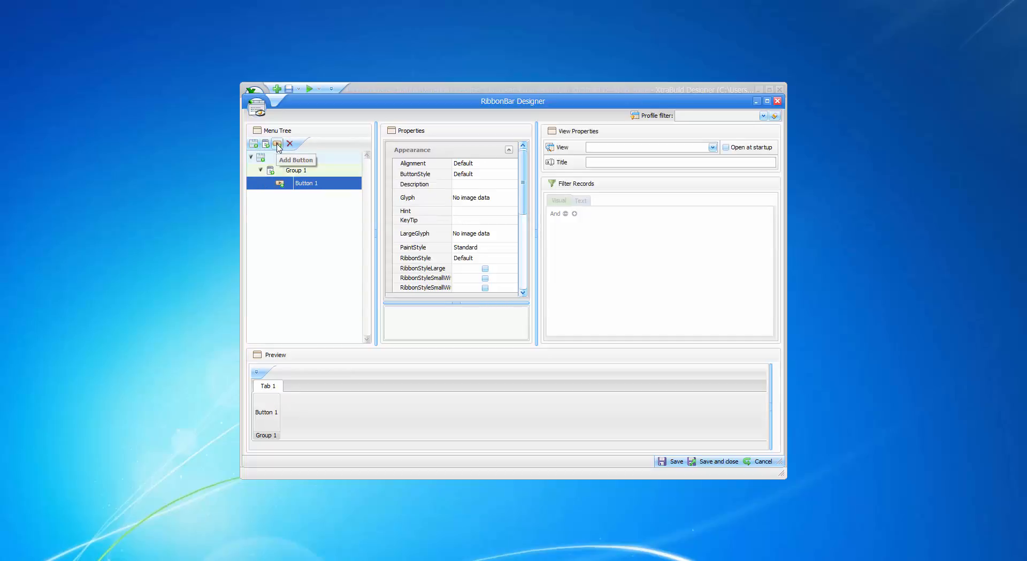
- Add three more buttons to Group 1 of the ribbon bar
{"action": "left_click", "coordinate": [277, 144]}
{"action": "left_click", "coordinate": [278, 144]}
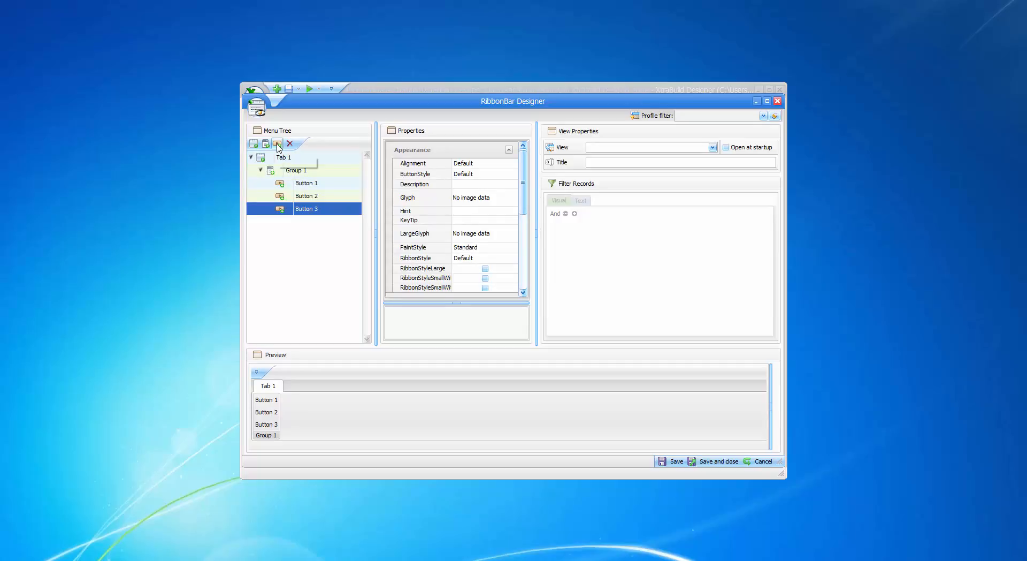
{"action": "left_click", "coordinate": [277, 144]}
- Rename the first two ribbon buttons as Customers and Contacts
{"action": "left_click", "coordinate": [315, 184]}
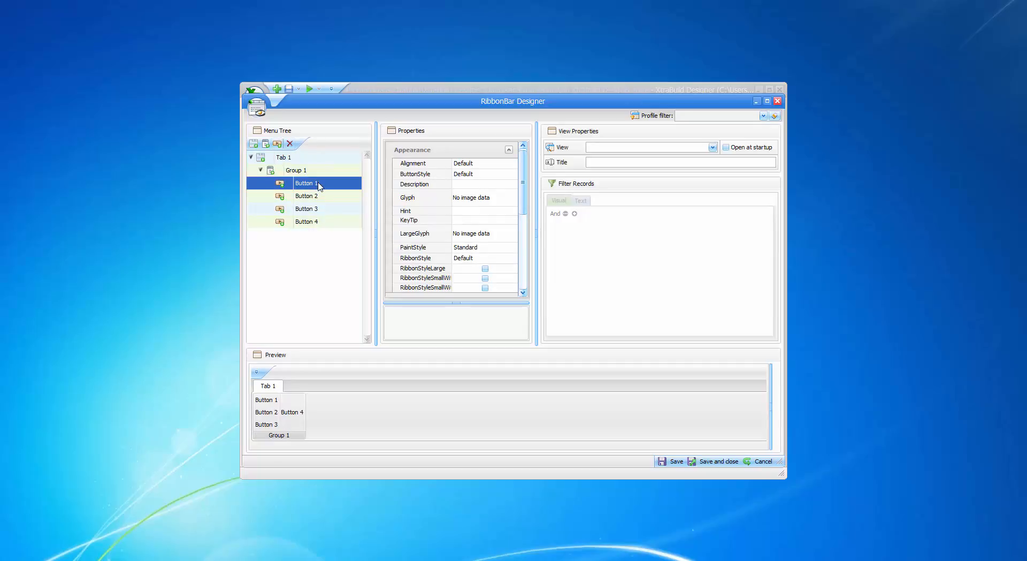
{"action": "left_click", "coordinate": [320, 184]}
{"action": "type", "text": "customers"}
{"action": "left_click", "coordinate": [308, 197]}
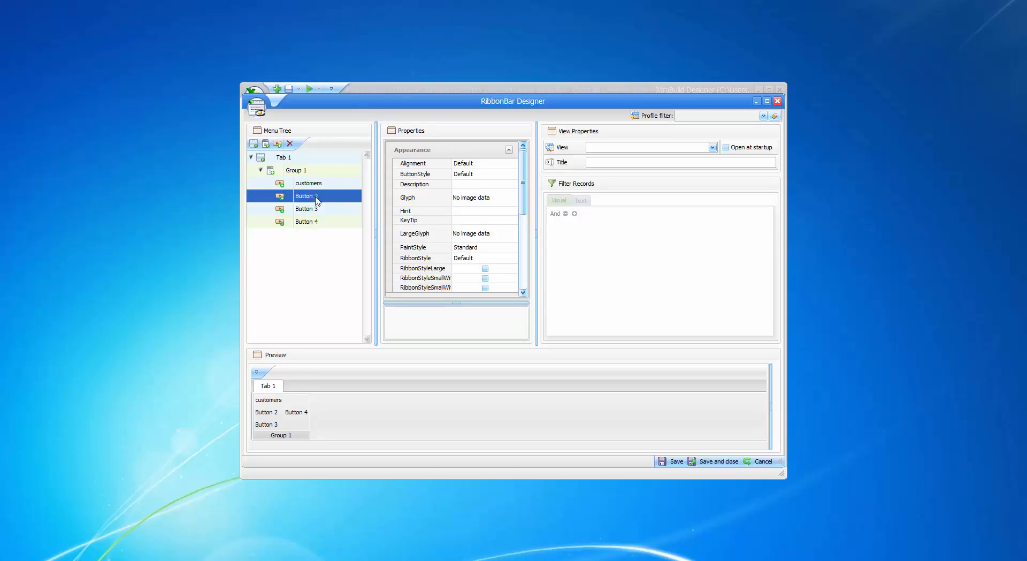
{"action": "left_click", "coordinate": [316, 198]}
{"action": "type", "text": "Contacts"}
- Rename the third and fourth ribbon buttons as Invoices and Projects
{"action": "left_click", "coordinate": [309, 210]}
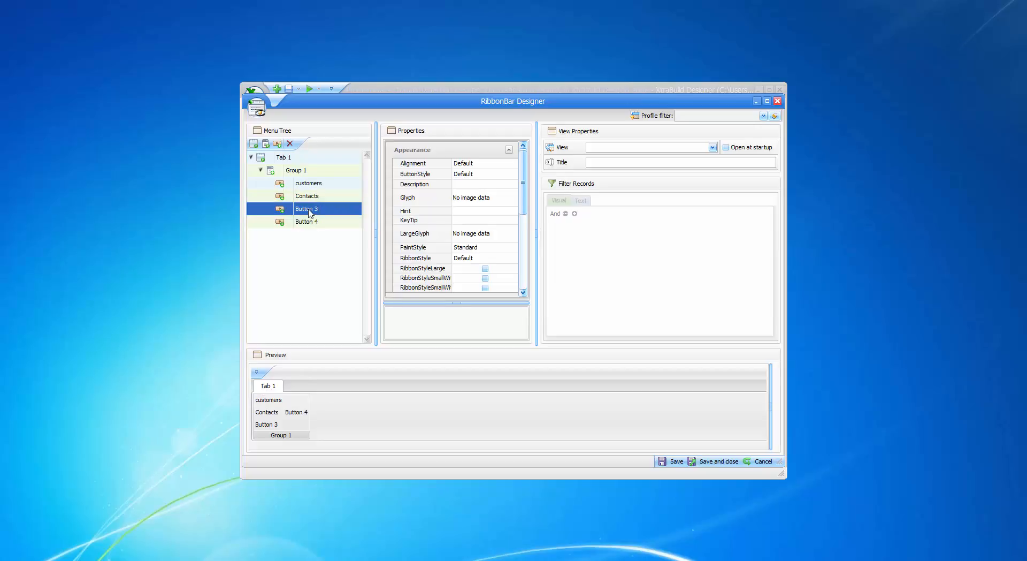
{"action": "left_click", "coordinate": [309, 213]}
{"action": "type", "text": "Invoices"}
{"action": "left_click", "coordinate": [316, 224]}
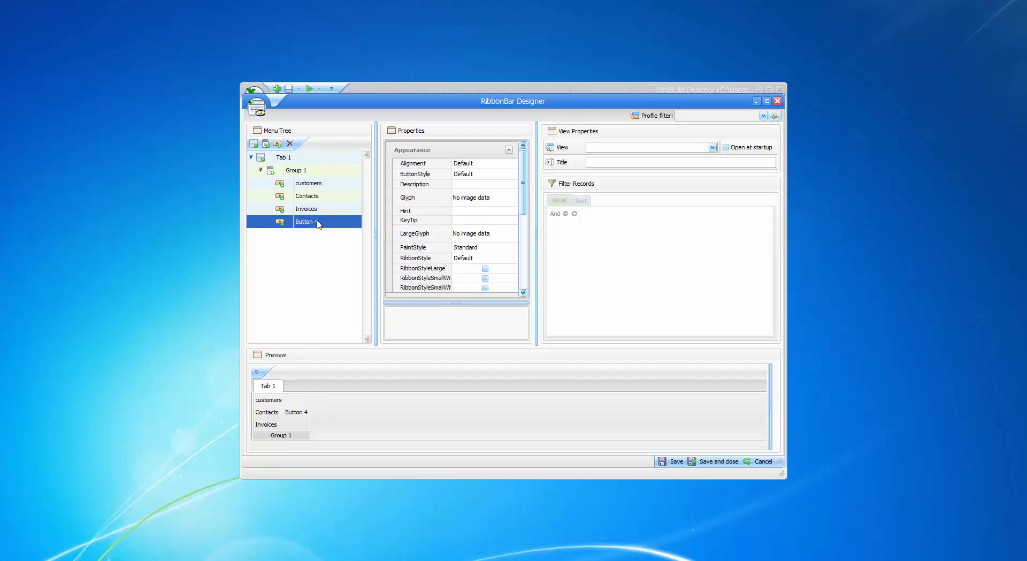
{"action": "left_click", "coordinate": [315, 224]}
{"action": "type", "text": "Projects"}
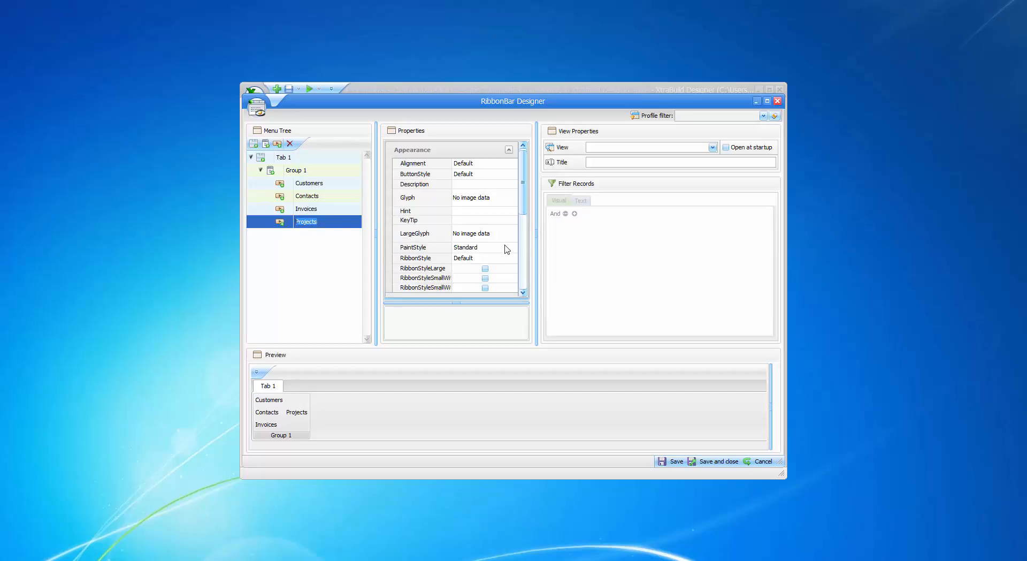
- Load the Projects picture from the Resources folder as the Projects button's LargeGlyph image
{"action": "left_click", "coordinate": [483, 235]}
{"action": "right_click", "coordinate": [481, 236]}
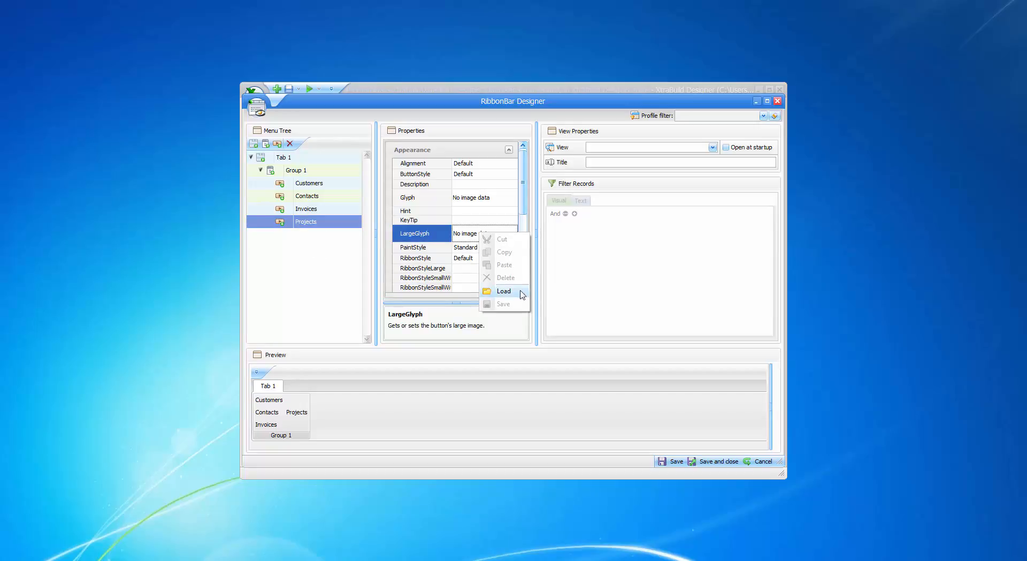
{"action": "left_click", "coordinate": [505, 292]}
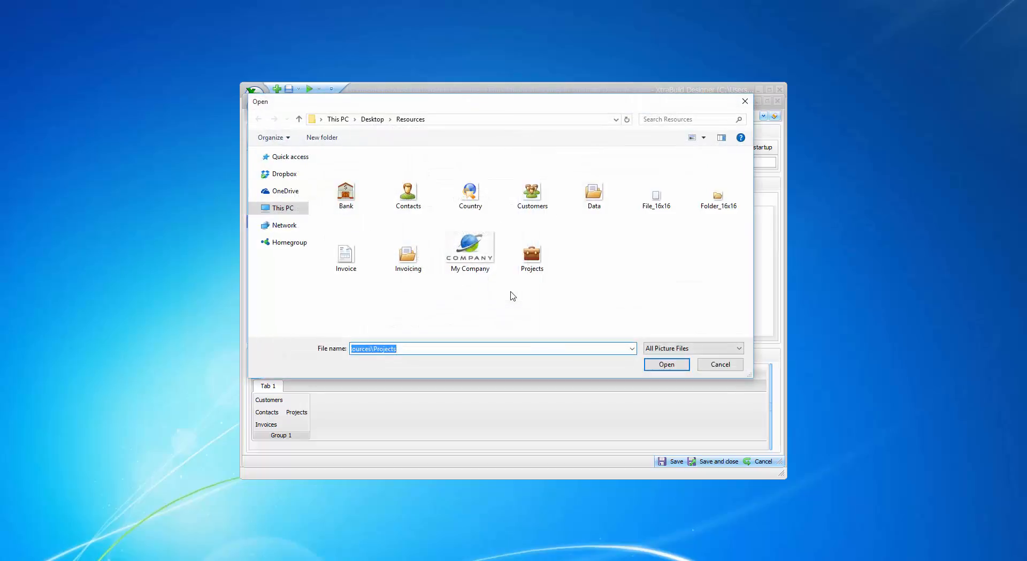
{"action": "left_click", "coordinate": [532, 262]}
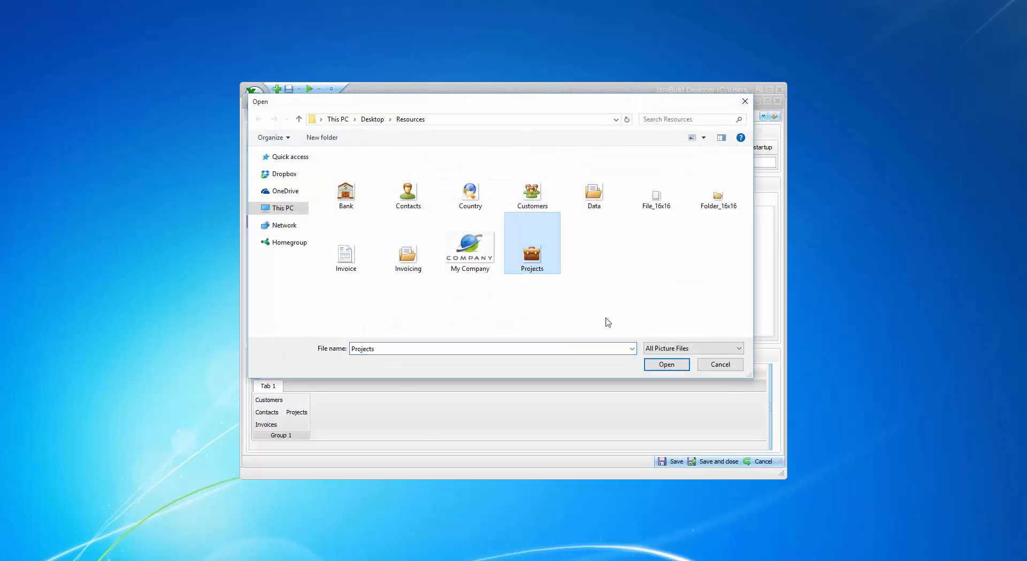
{"action": "left_click", "coordinate": [658, 364]}
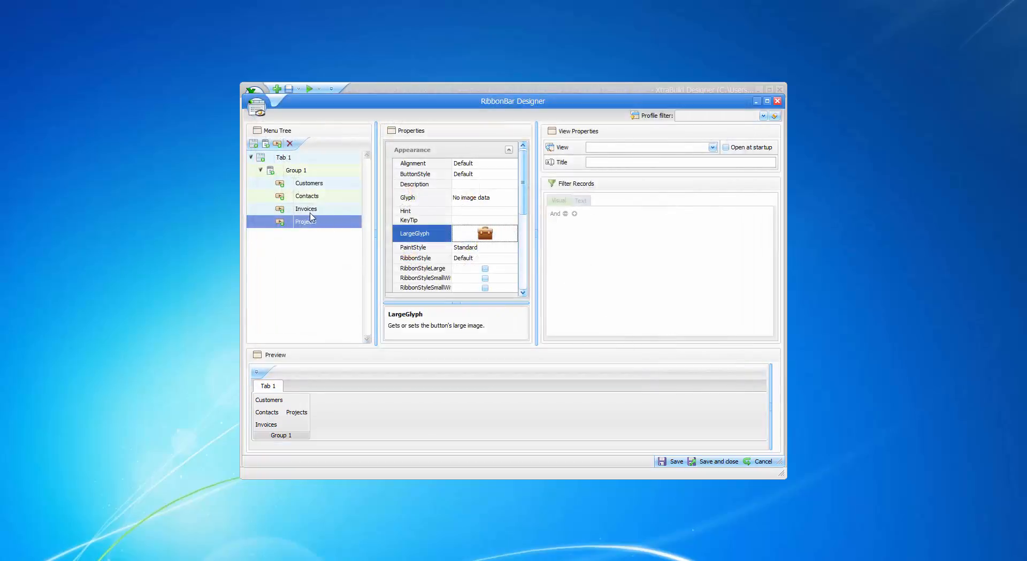
- Load the Invoice picture from the Resources folder as the Invoices button's LargeGlyph image
{"action": "left_click", "coordinate": [307, 210]}
{"action": "left_click", "coordinate": [476, 235]}
{"action": "right_click", "coordinate": [471, 232]}
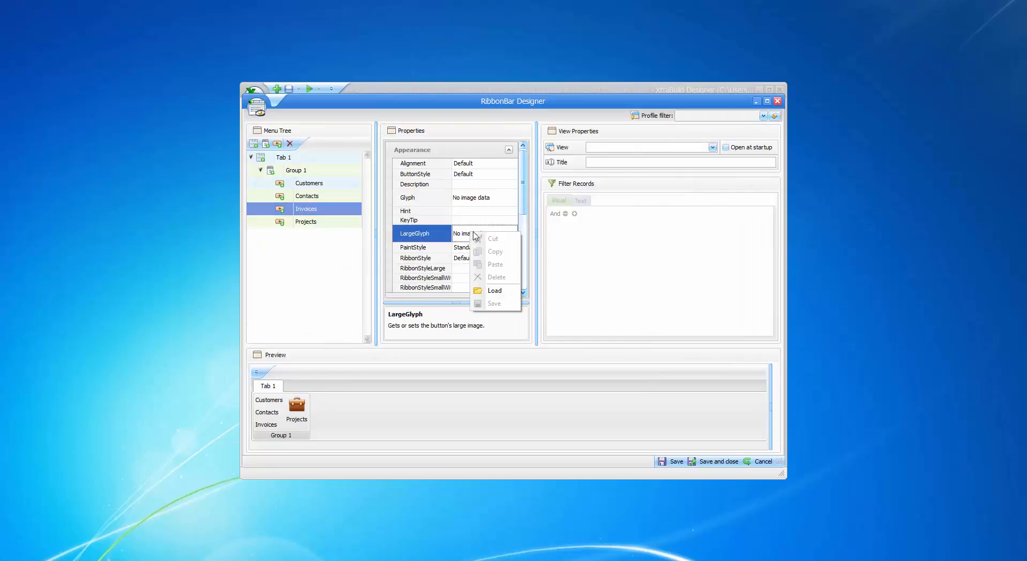
{"action": "left_click", "coordinate": [500, 294]}
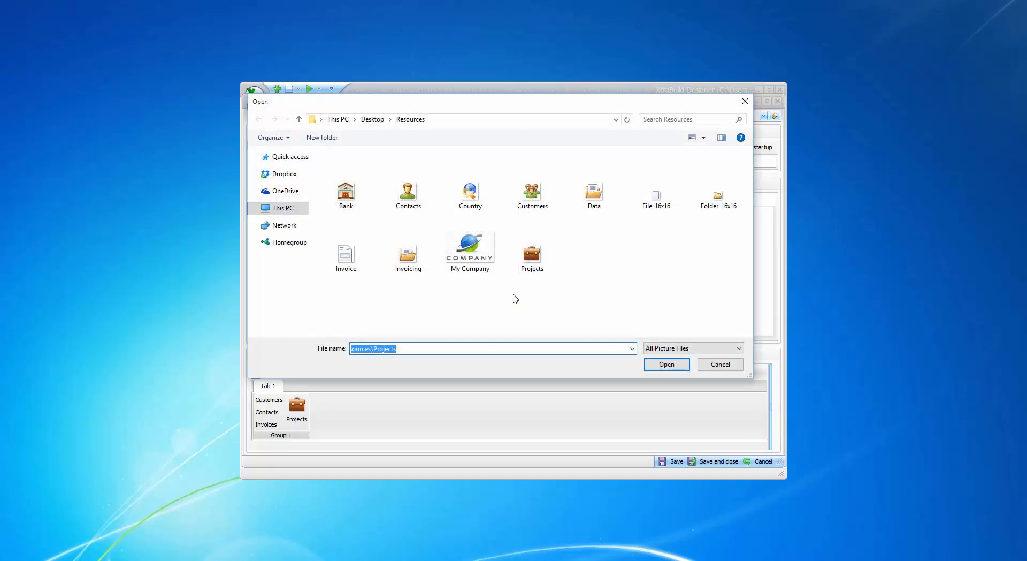
{"action": "left_click", "coordinate": [346, 256]}
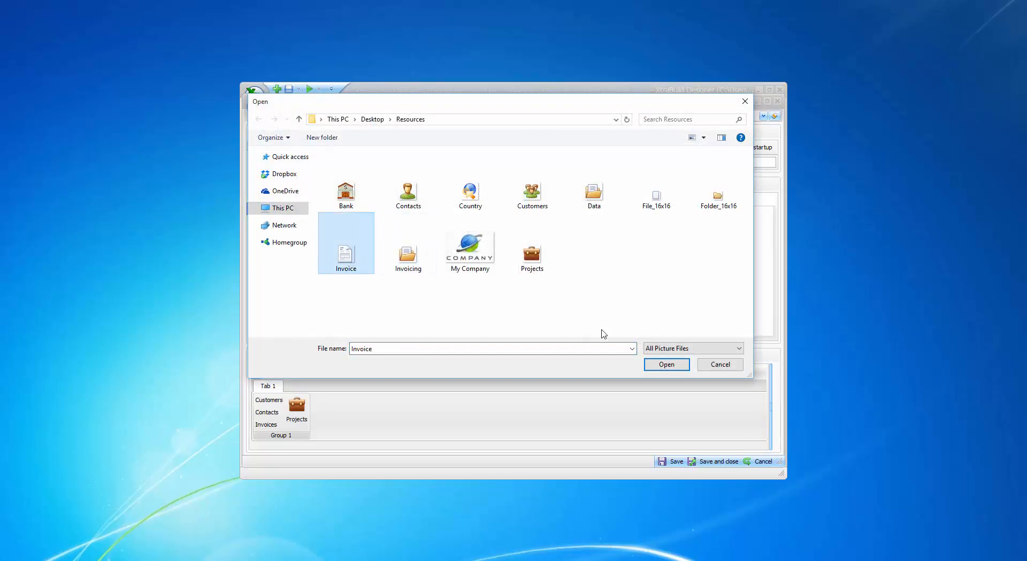
{"action": "left_click", "coordinate": [666, 363]}
- Load the Contacts picture from the Resources folder as the Contacts button's LargeGlyph image
{"action": "left_click", "coordinate": [309, 196]}
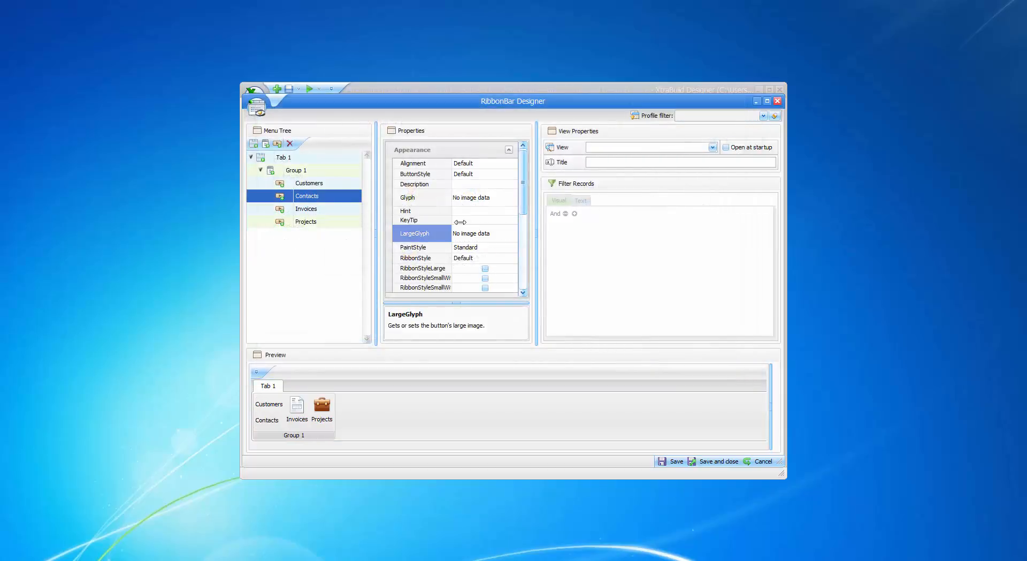
{"action": "left_click", "coordinate": [487, 238]}
{"action": "right_click", "coordinate": [485, 237]}
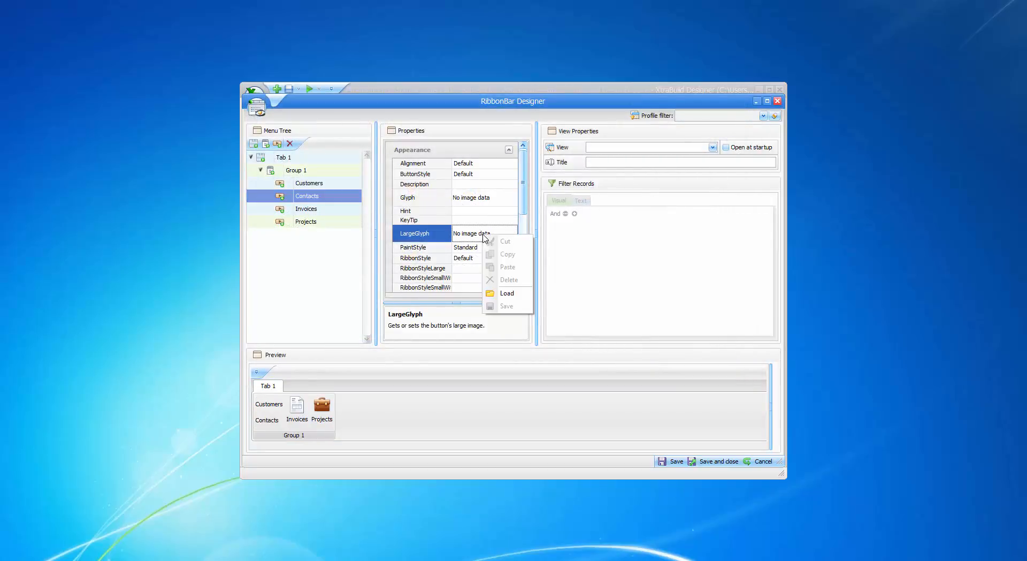
{"action": "left_click", "coordinate": [510, 299]}
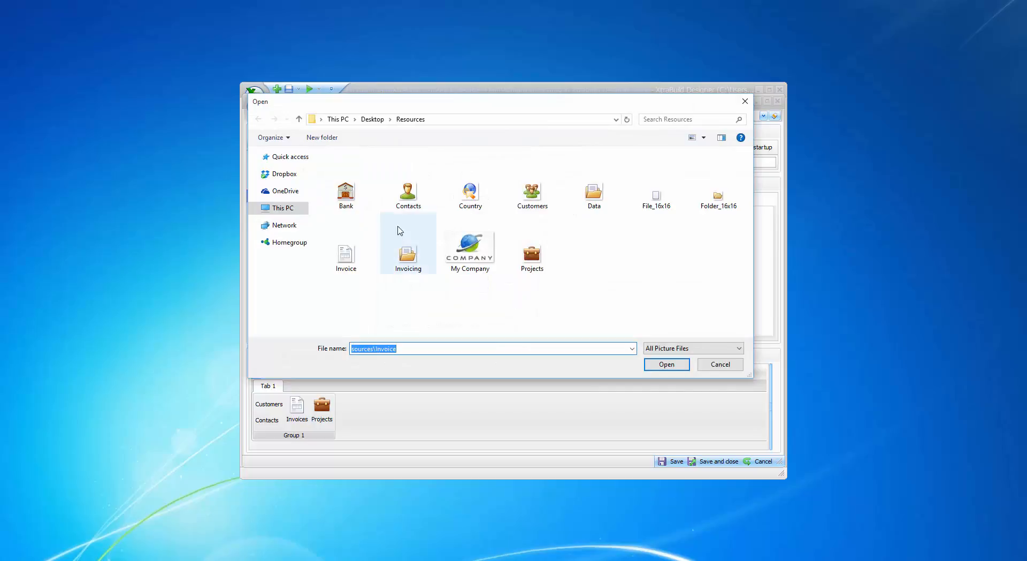
{"action": "left_click", "coordinate": [409, 193]}
{"action": "left_click", "coordinate": [663, 364]}
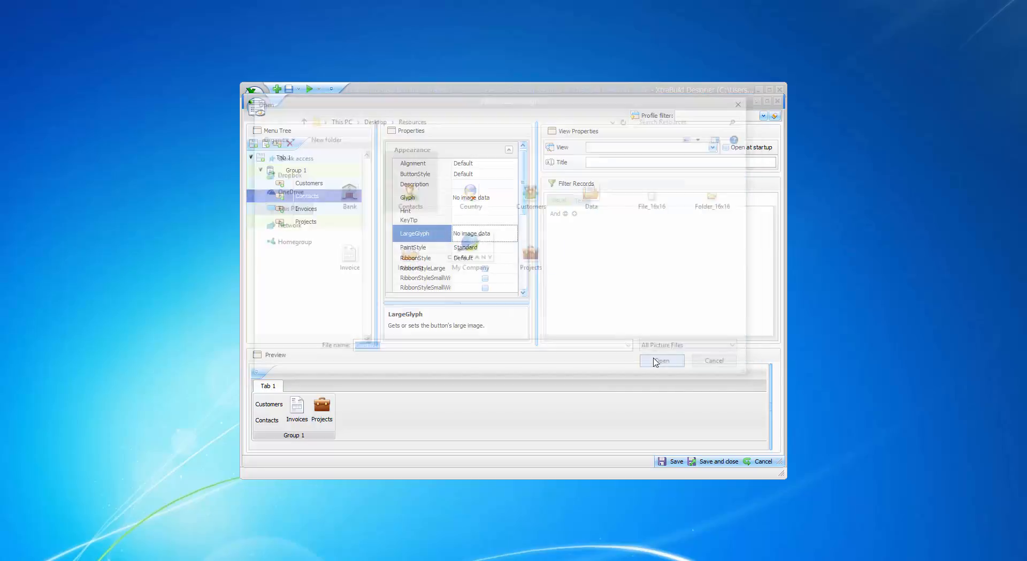
- Load the Customers picture from the Resources folder as the Customers button's LargeGlyph image
{"action": "left_click", "coordinate": [313, 186]}
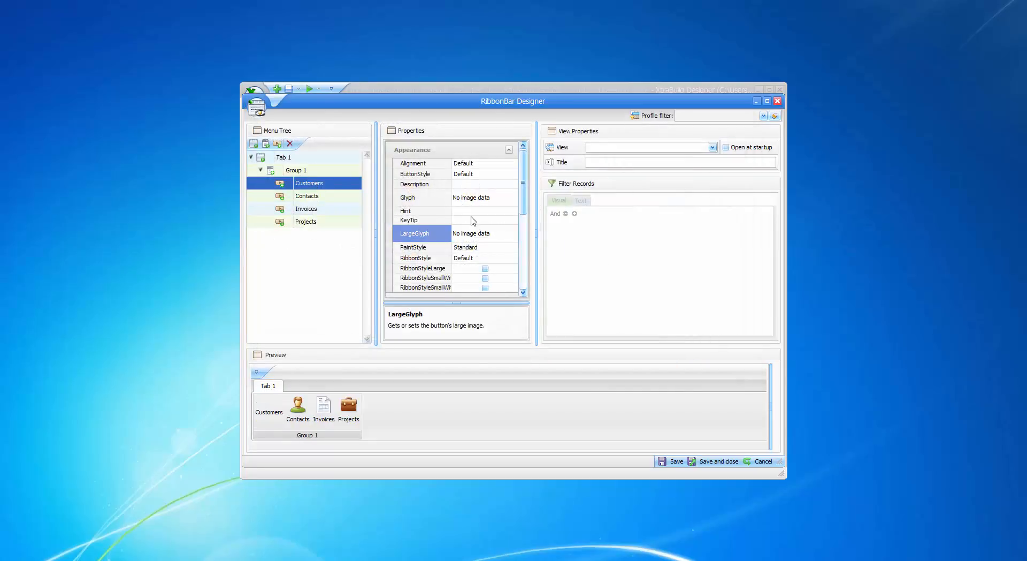
{"action": "left_click", "coordinate": [473, 235]}
{"action": "right_click", "coordinate": [471, 234]}
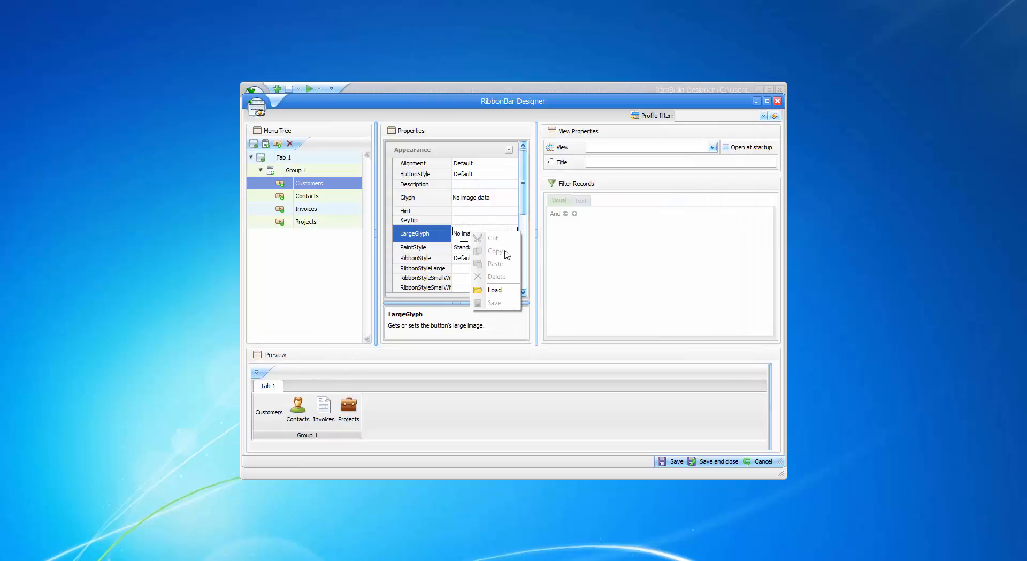
{"action": "left_click", "coordinate": [496, 290]}
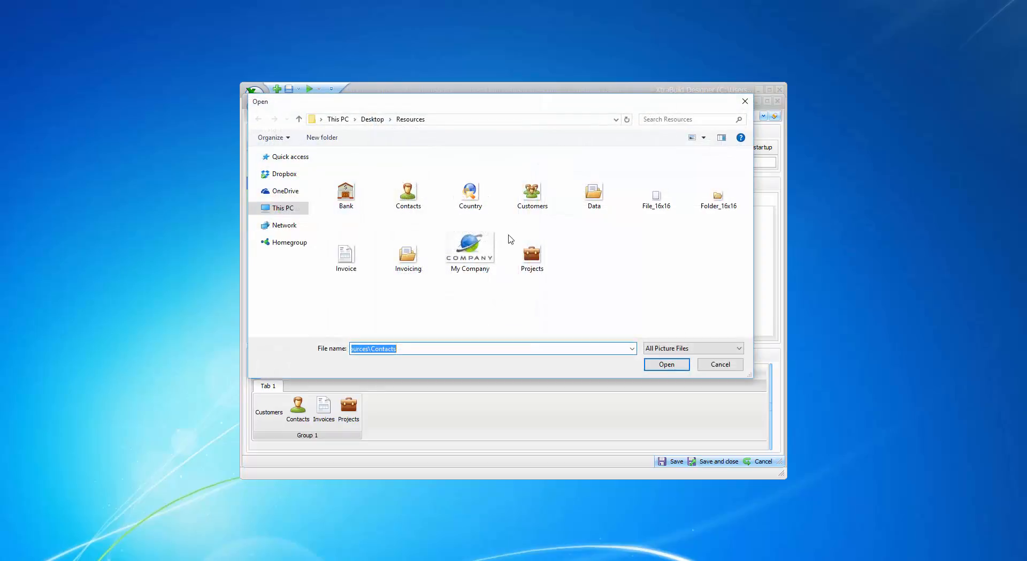
{"action": "left_click", "coordinate": [527, 203]}
{"action": "left_click", "coordinate": [660, 368]}
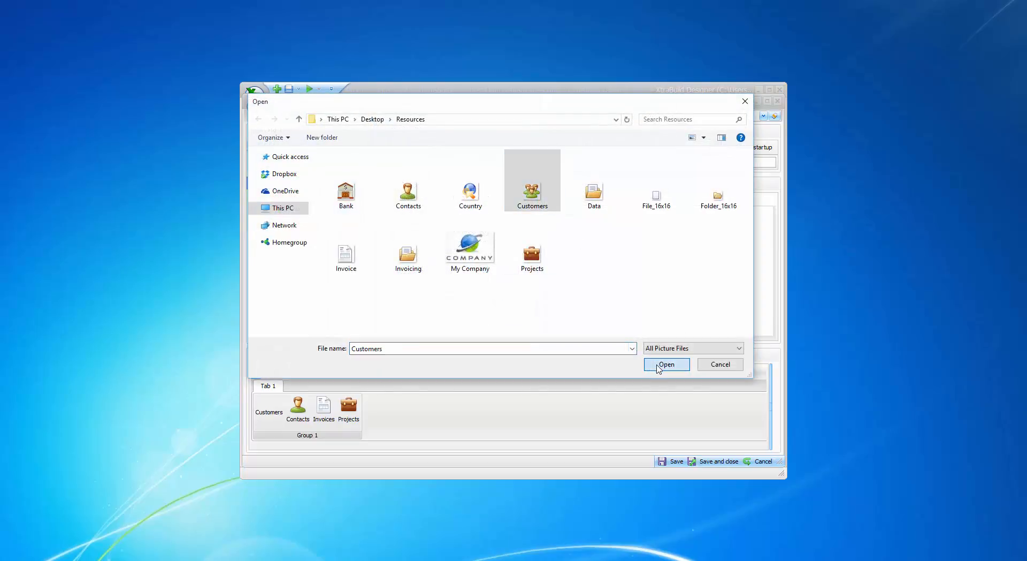
- Assign the Customers data list view to the Customers button and the Contacts grid view to the Contacts button
{"action": "left_click", "coordinate": [334, 289]}
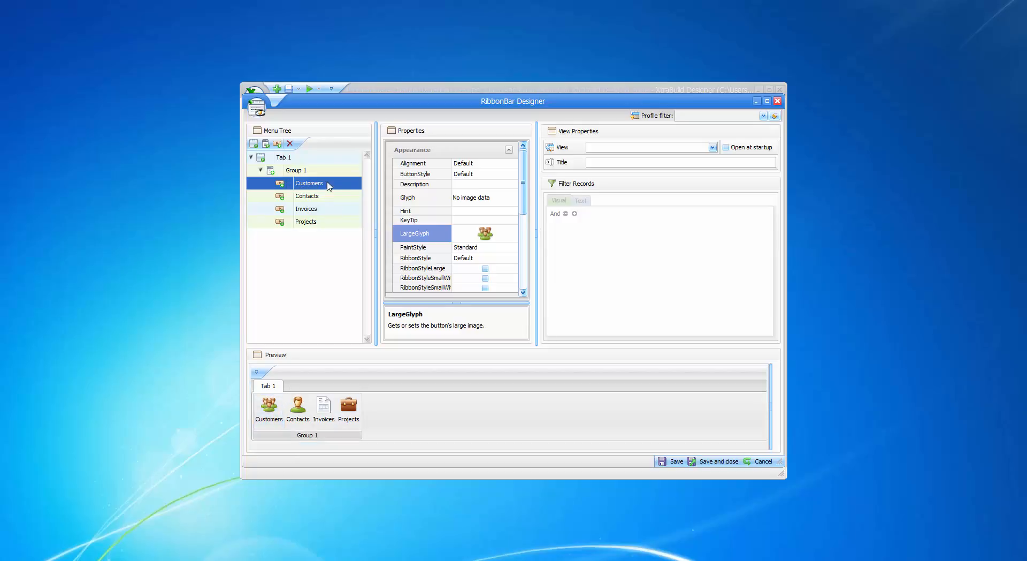
{"action": "left_click", "coordinate": [713, 147]}
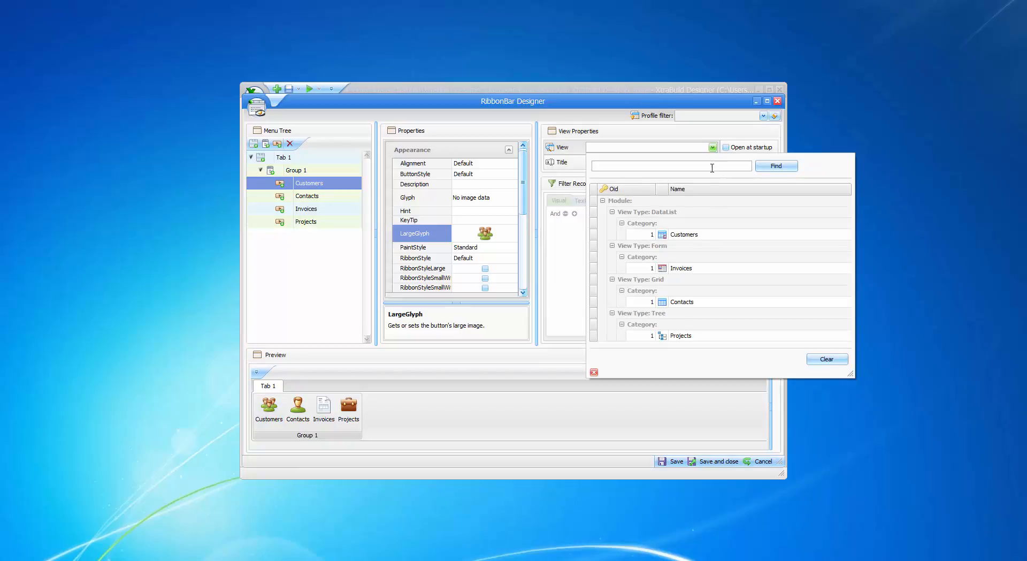
{"action": "left_click", "coordinate": [685, 239]}
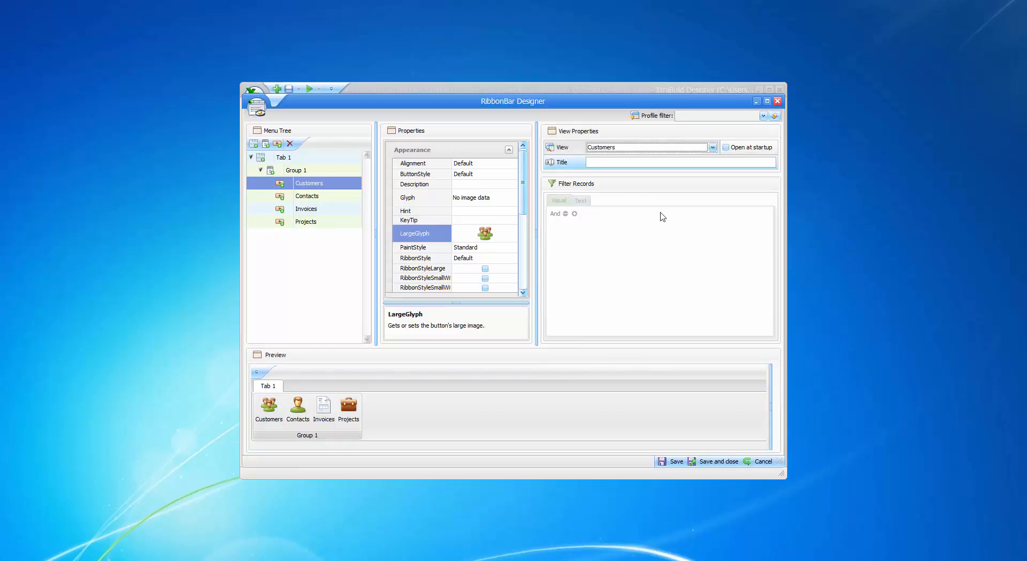
{"action": "left_click", "coordinate": [318, 197]}
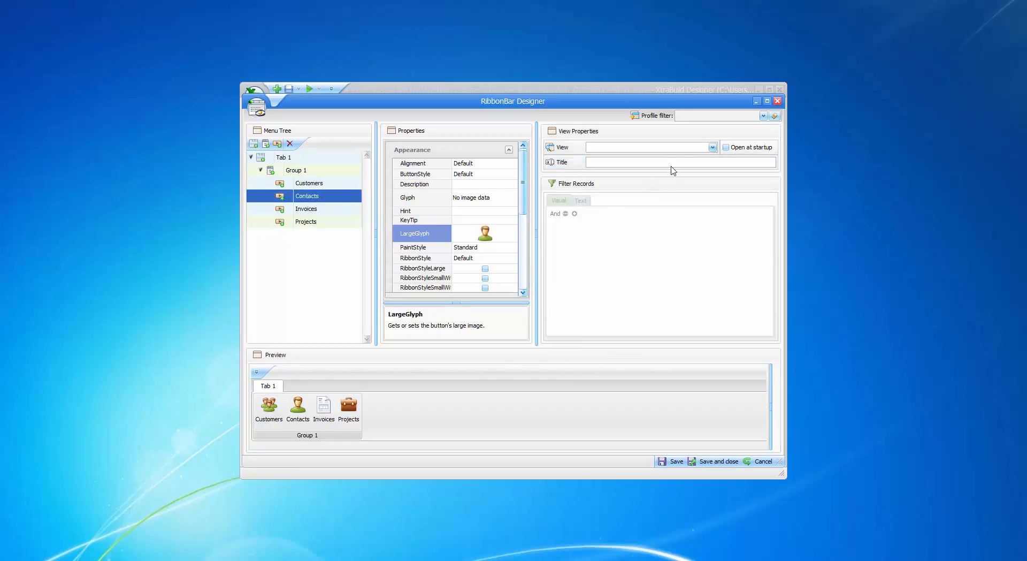
{"action": "left_click", "coordinate": [665, 149]}
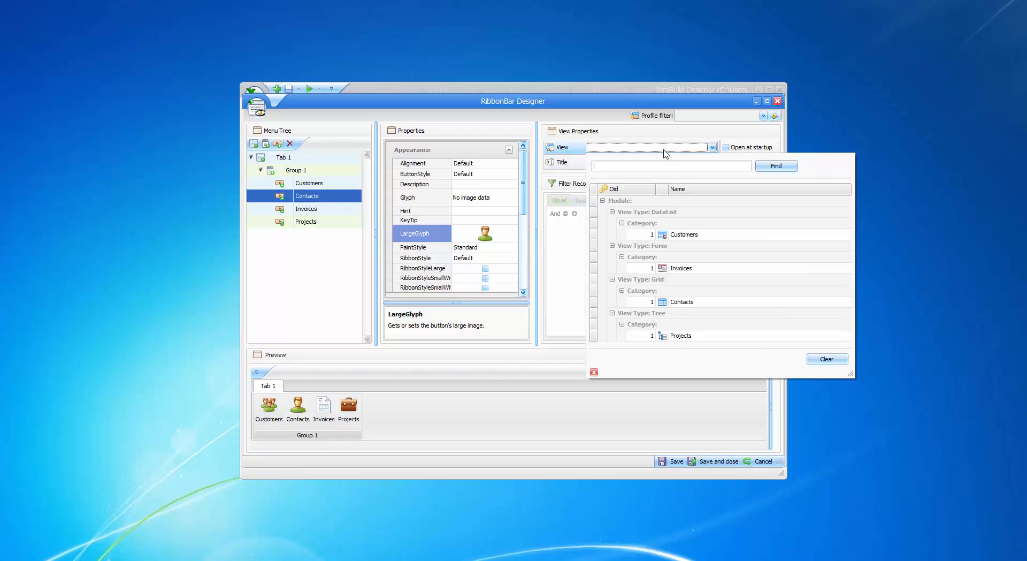
{"action": "left_click", "coordinate": [691, 304]}
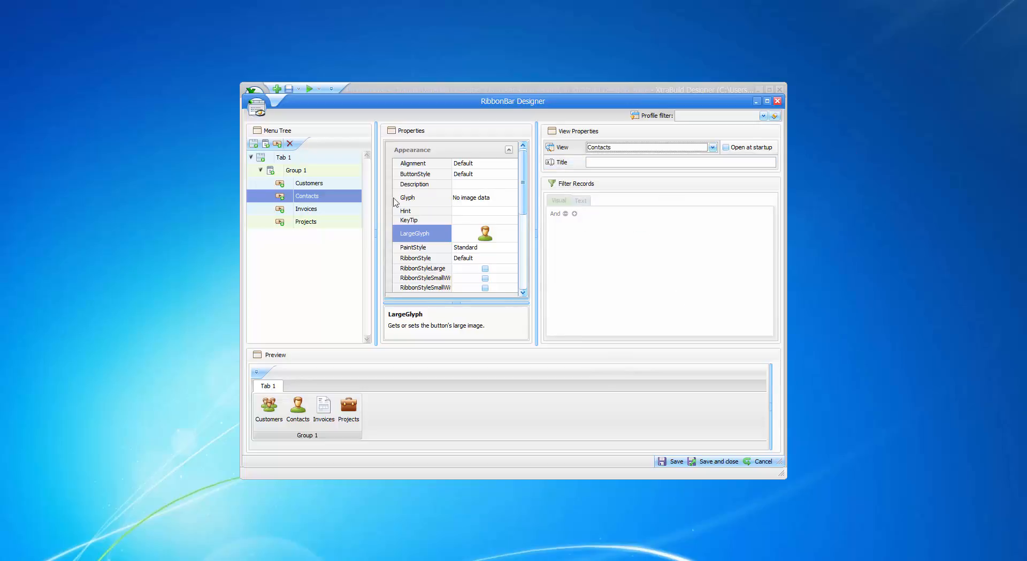
- Assign the Invoices form view to the Invoices button and the Projects tree view to the Projects button
{"action": "left_click", "coordinate": [306, 210]}
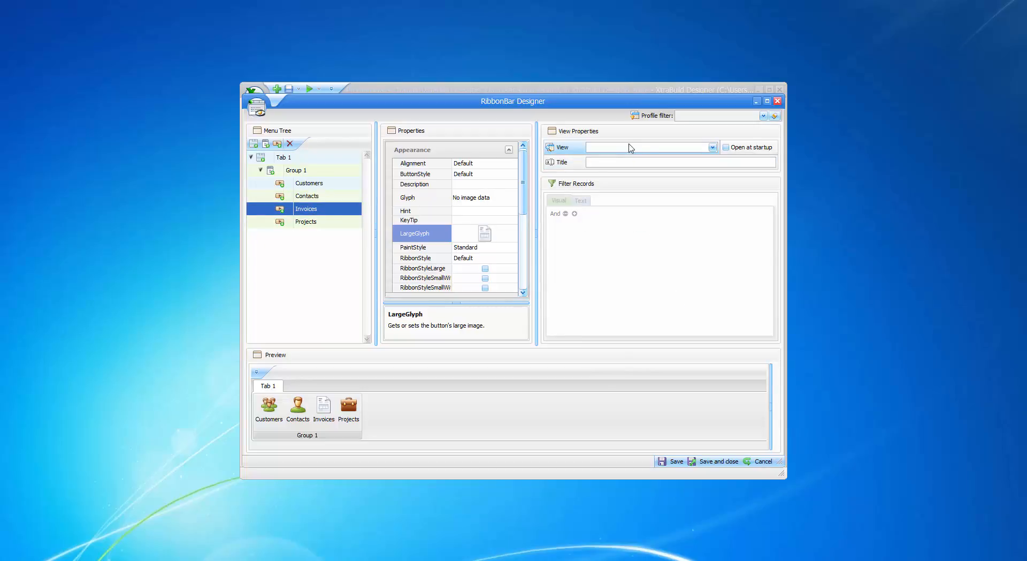
{"action": "left_click", "coordinate": [647, 148]}
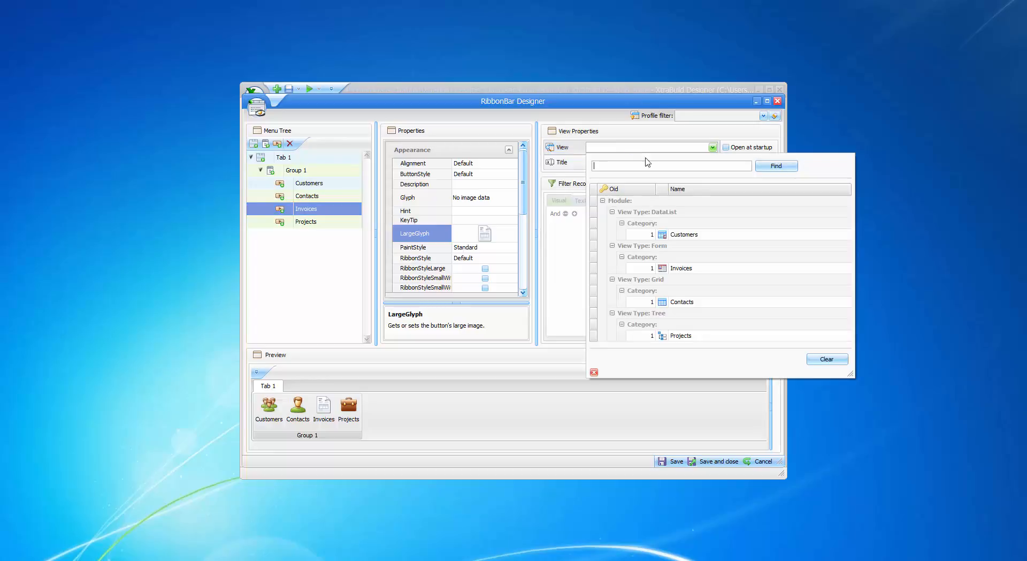
{"action": "left_click", "coordinate": [688, 269]}
{"action": "left_click", "coordinate": [324, 222]}
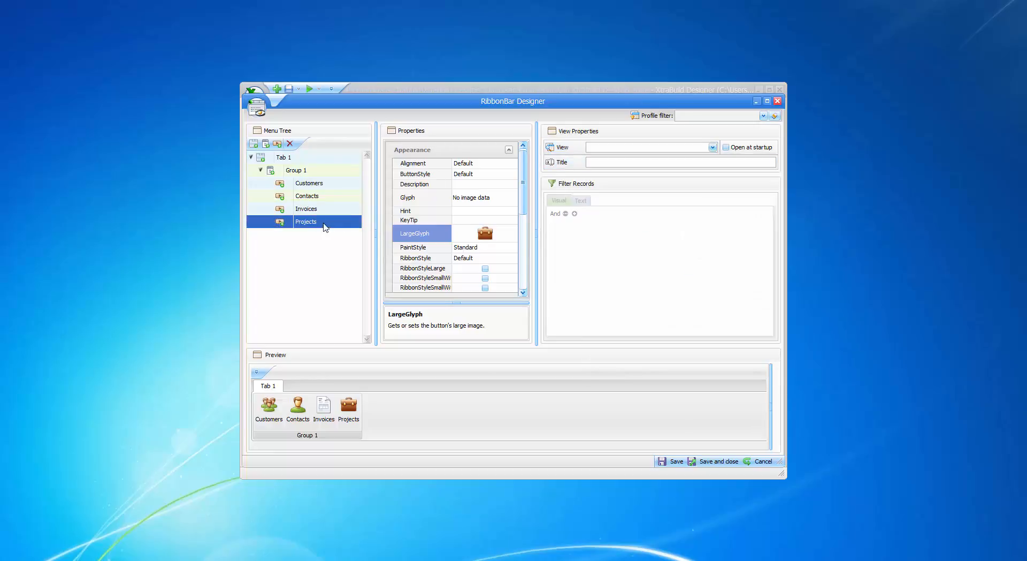
{"action": "left_click", "coordinate": [615, 150]}
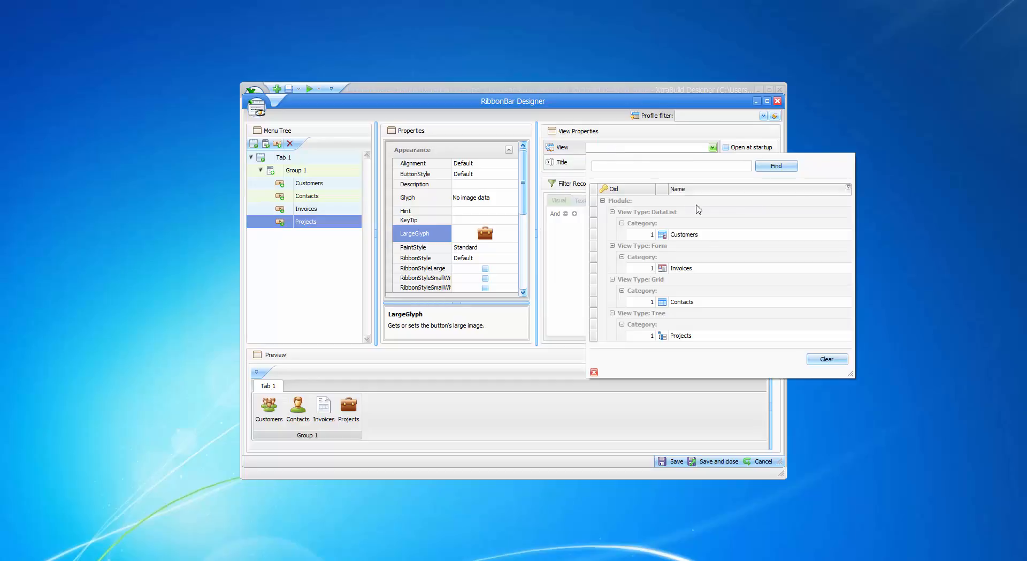
{"action": "left_click", "coordinate": [687, 336]}
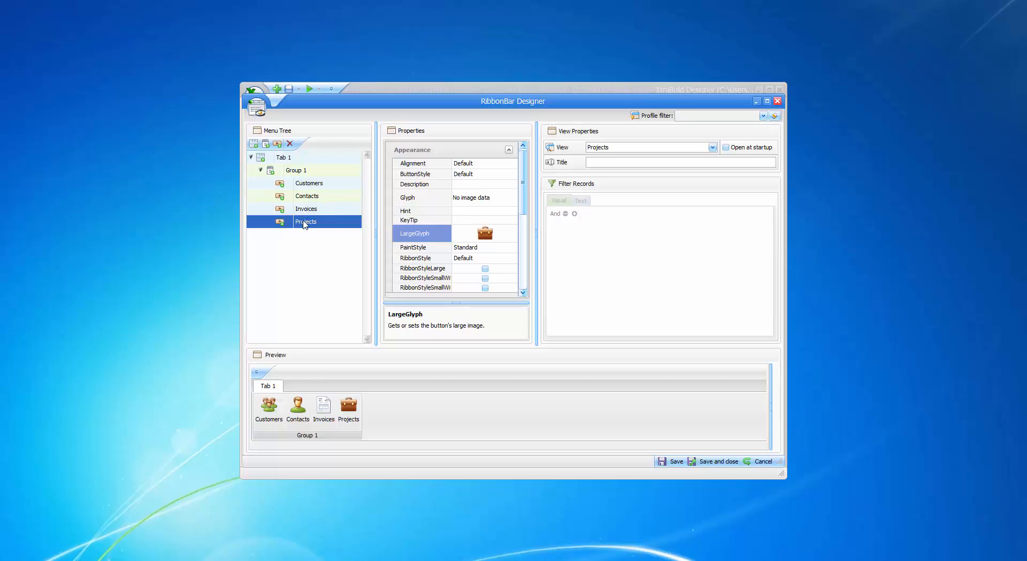
- Save the ribbon bar design and open the Projects view from the ribbon preview
{"action": "left_click", "coordinate": [615, 163]}
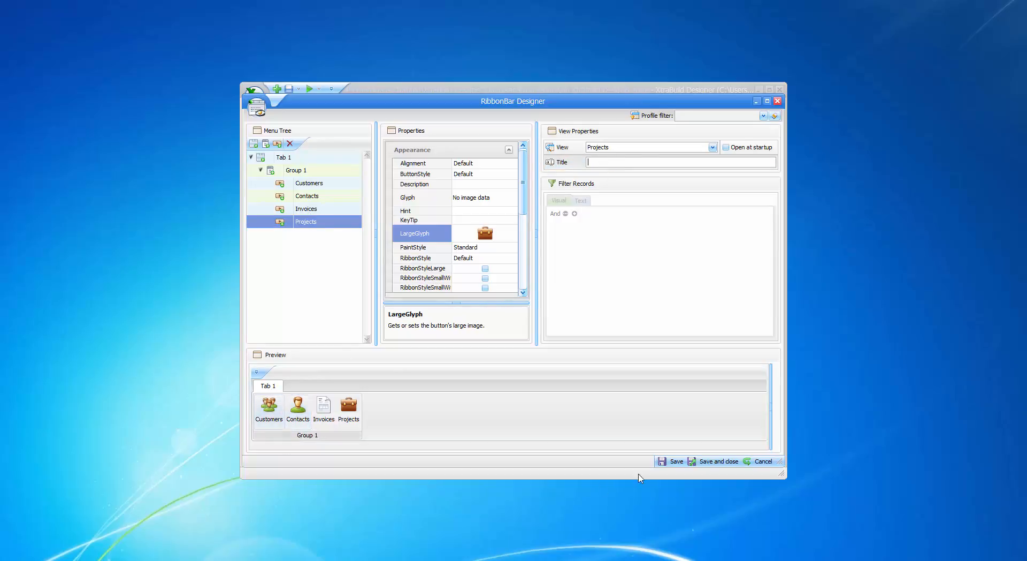
{"action": "left_click", "coordinate": [679, 462]}
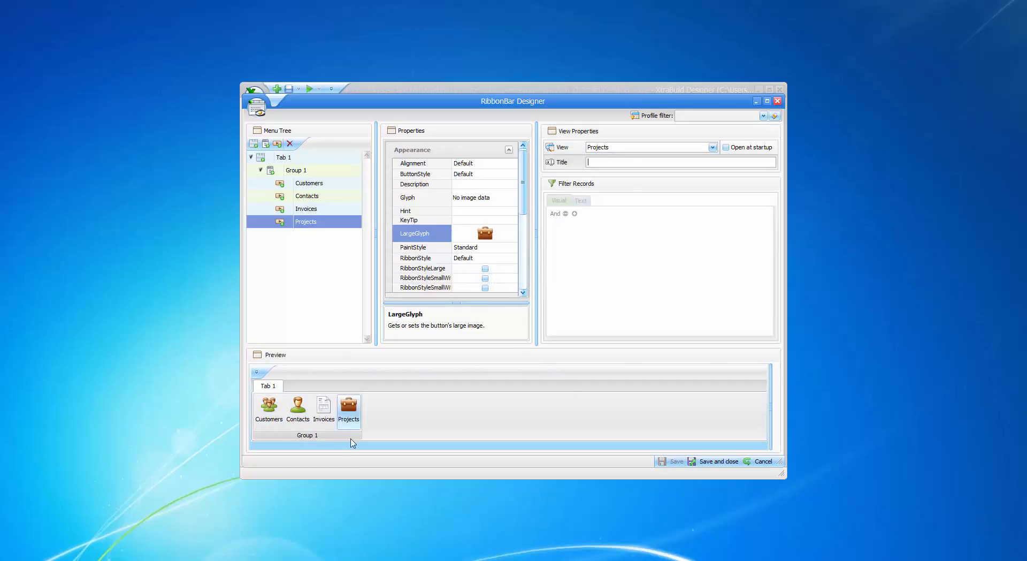
{"action": "left_click", "coordinate": [351, 412]}
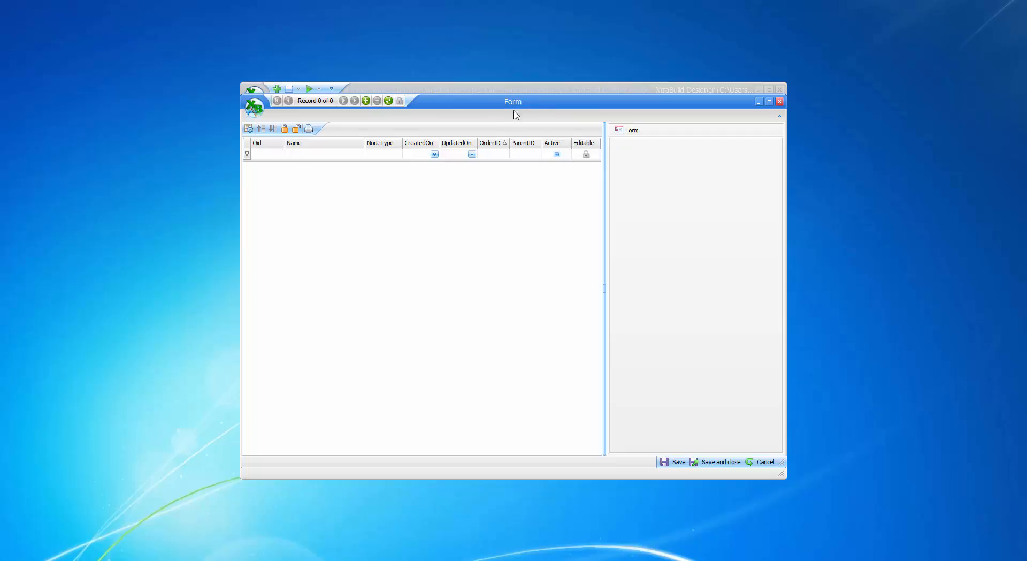
- Close the previewed Projects view and set the view titles of the Projects and Invoices buttons to Projects and Invoices
{"action": "left_click", "coordinate": [779, 102]}
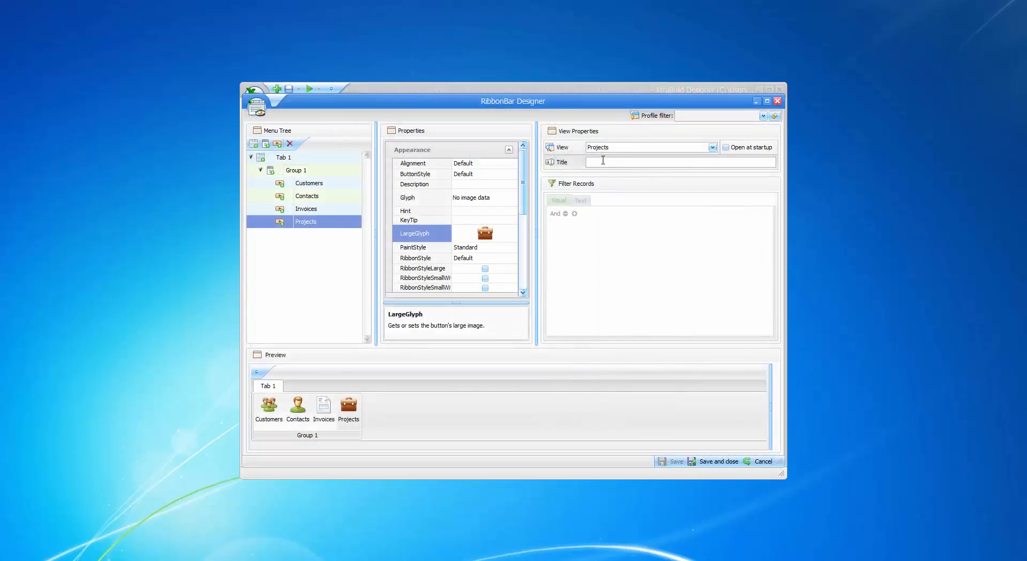
{"action": "type", "text": "Projects"}
{"action": "left_click", "coordinate": [323, 210]}
{"action": "left_click", "coordinate": [612, 164]}
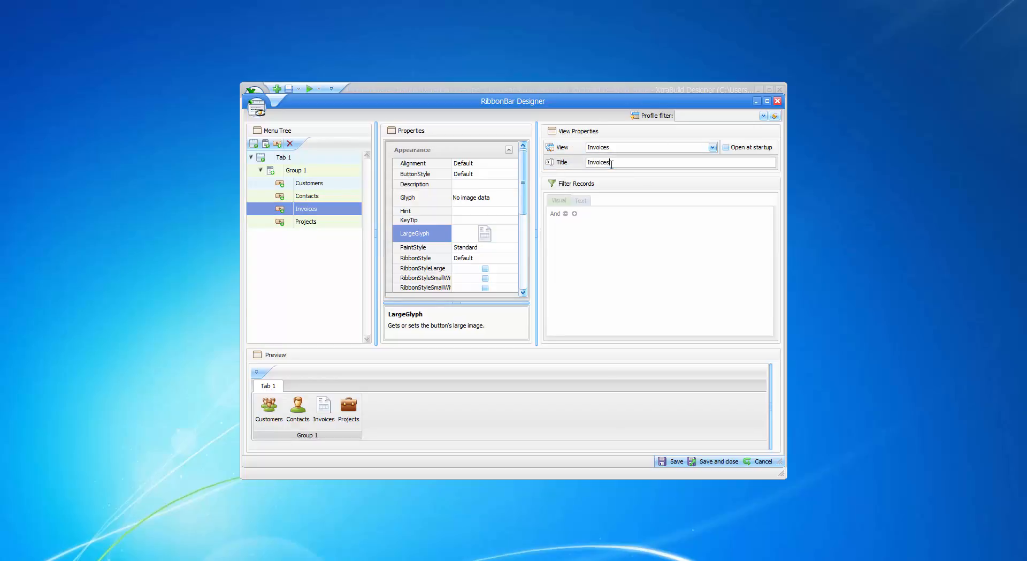
- Set the view titles of the Contacts and Customers buttons to Contacts and Customers, and save the ribbon bar design
{"action": "left_click", "coordinate": [306, 196]}
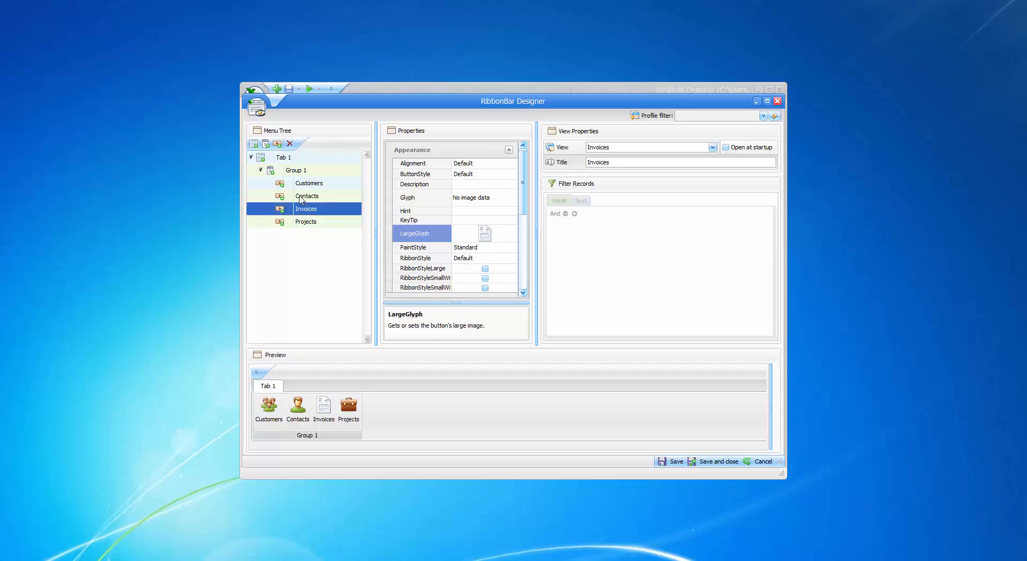
{"action": "left_click", "coordinate": [607, 162]}
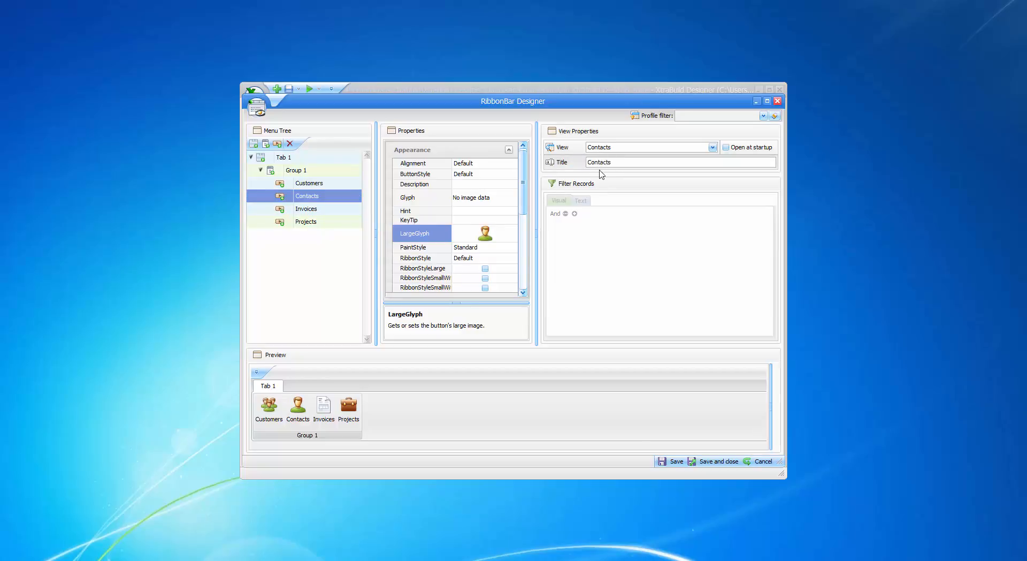
{"action": "left_click", "coordinate": [343, 184]}
{"action": "left_click", "coordinate": [635, 163]}
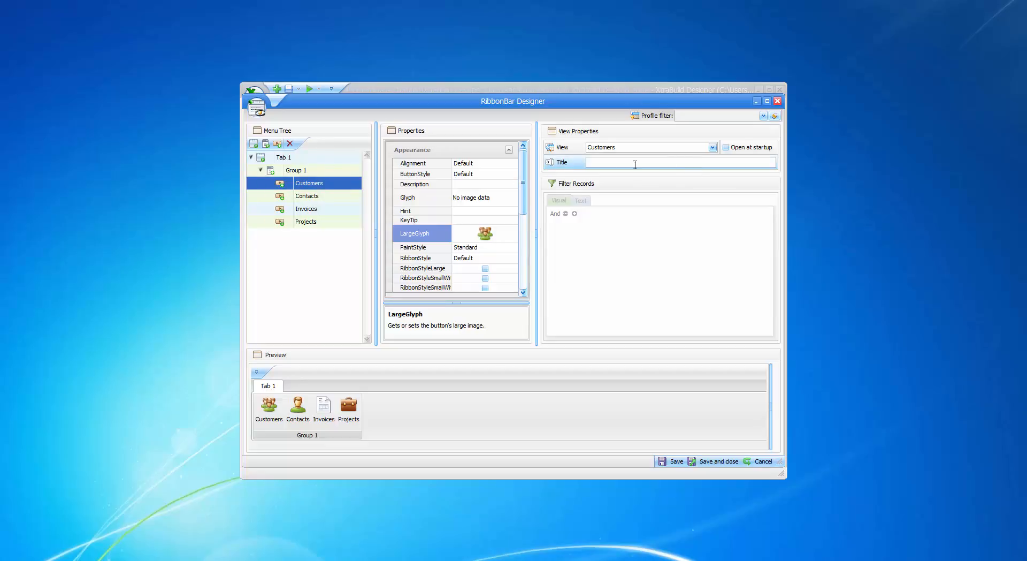
{"action": "left_click", "coordinate": [611, 161]}
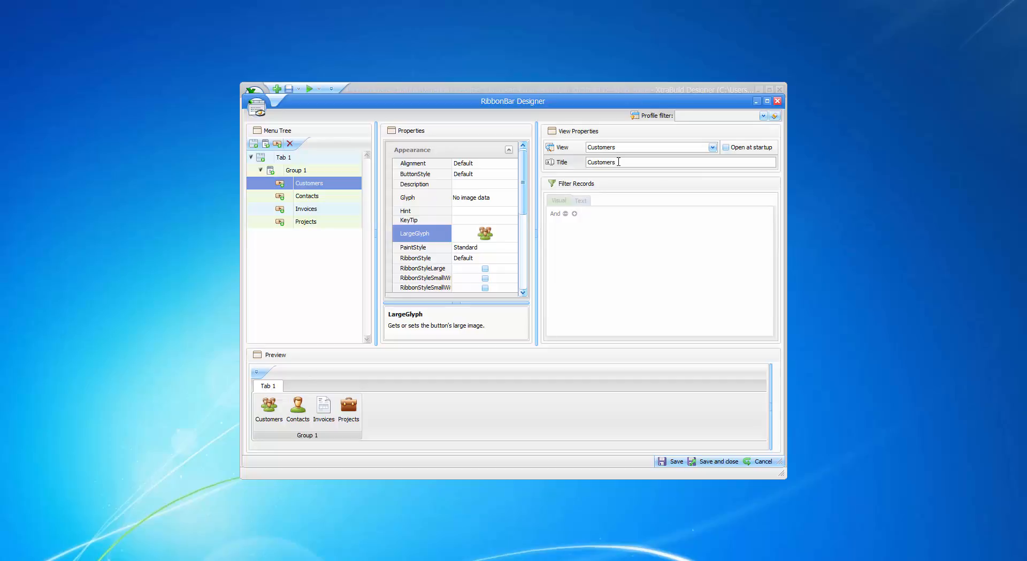
{"action": "left_click", "coordinate": [670, 461]}
- Open the Customers, Contacts, Invoices and Projects views in turn from the ribbon preview and check each window's title
{"action": "left_click", "coordinate": [267, 417]}
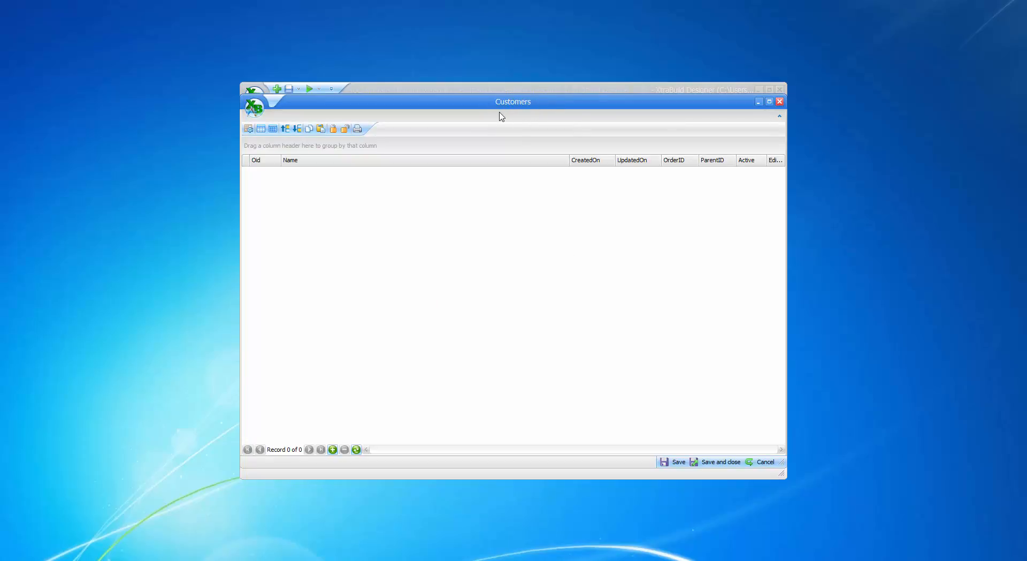
{"action": "left_click", "coordinate": [766, 463]}
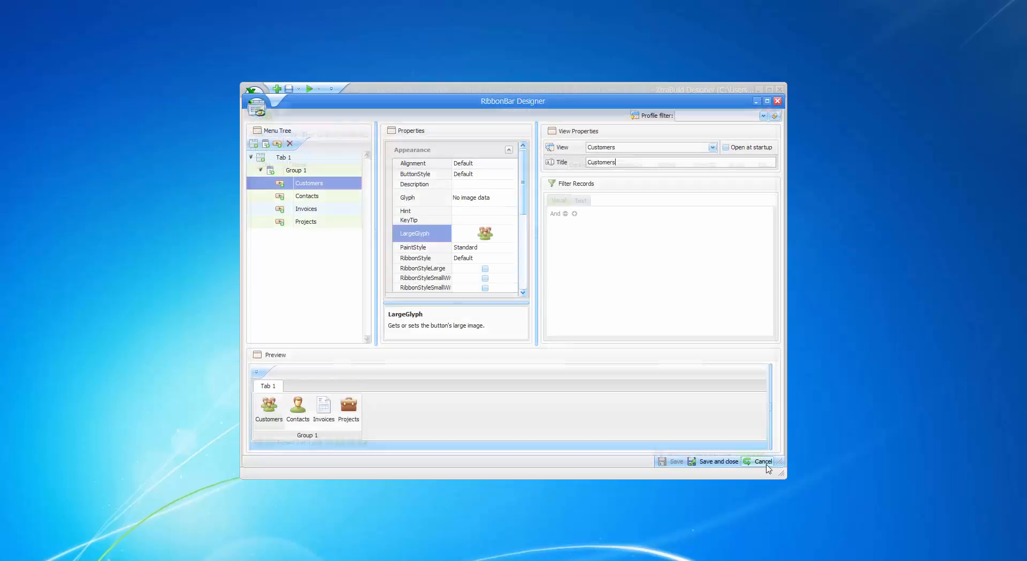
{"action": "left_click", "coordinate": [302, 411]}
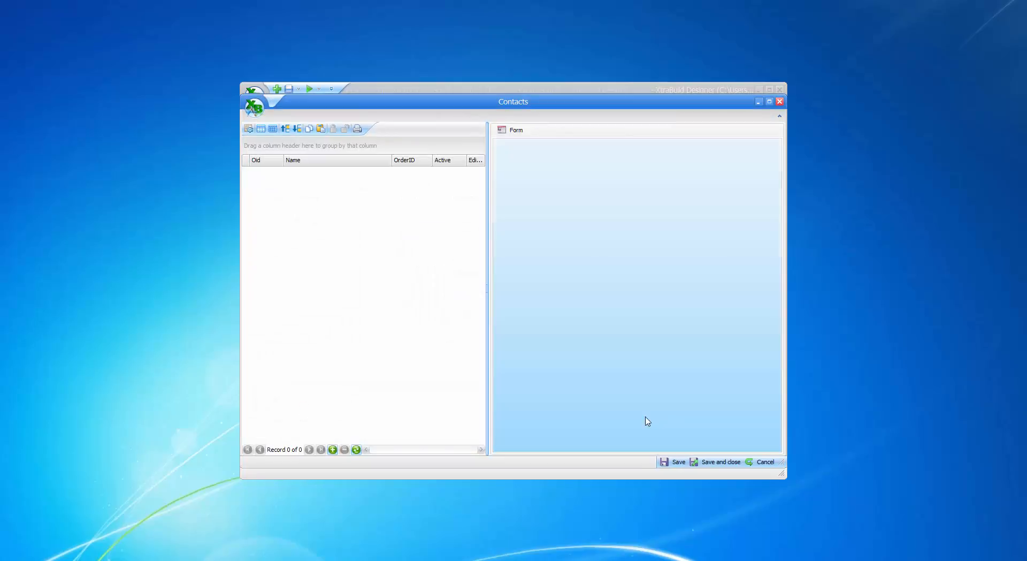
{"action": "left_click", "coordinate": [766, 461]}
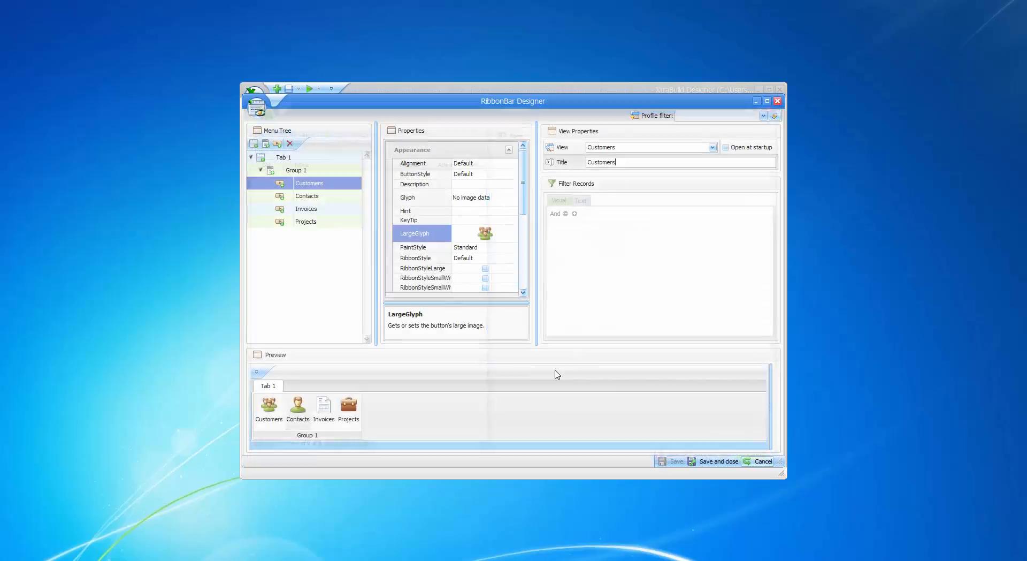
{"action": "left_click", "coordinate": [324, 411]}
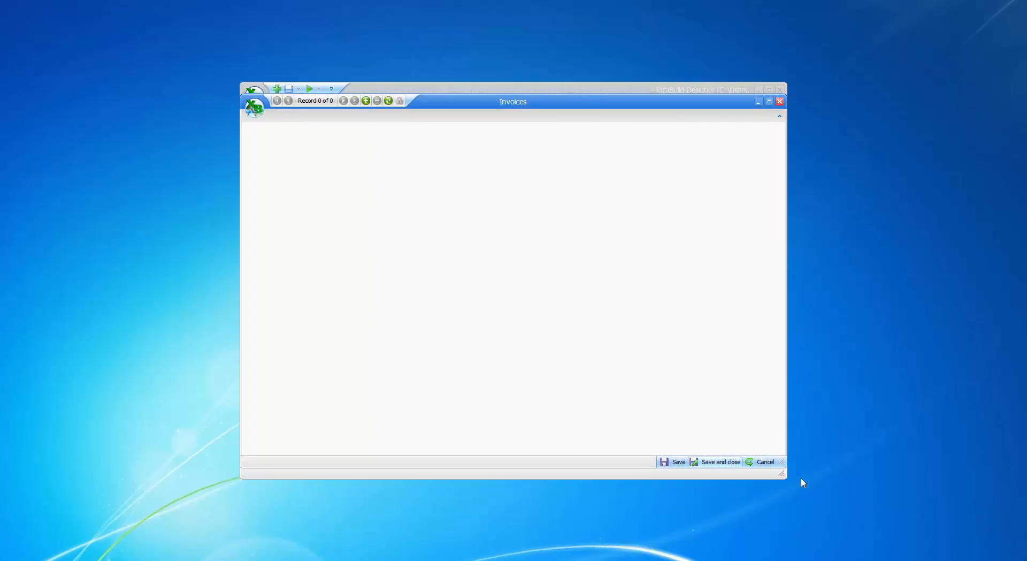
{"action": "left_click", "coordinate": [764, 461]}
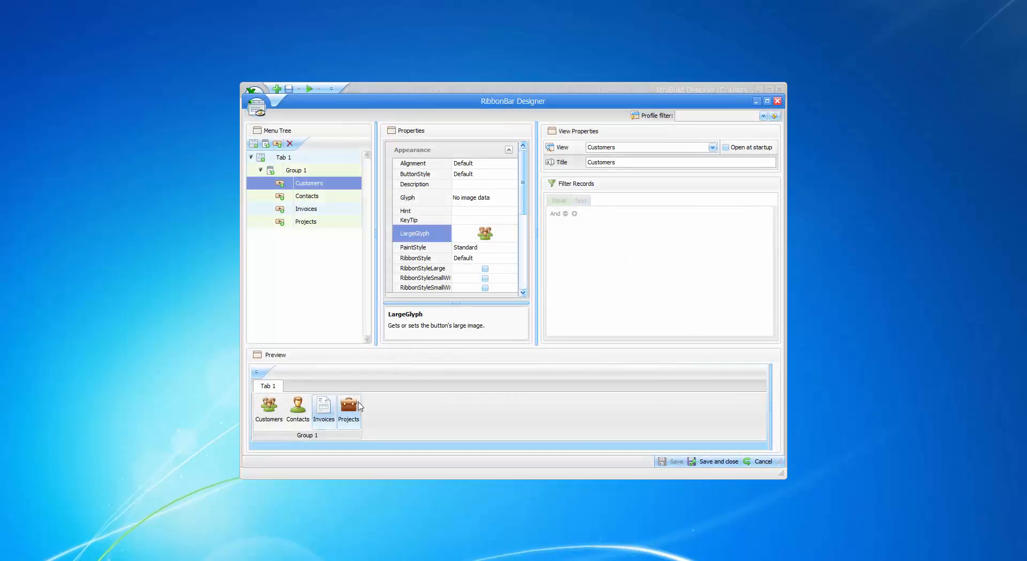
{"action": "left_click", "coordinate": [348, 410]}
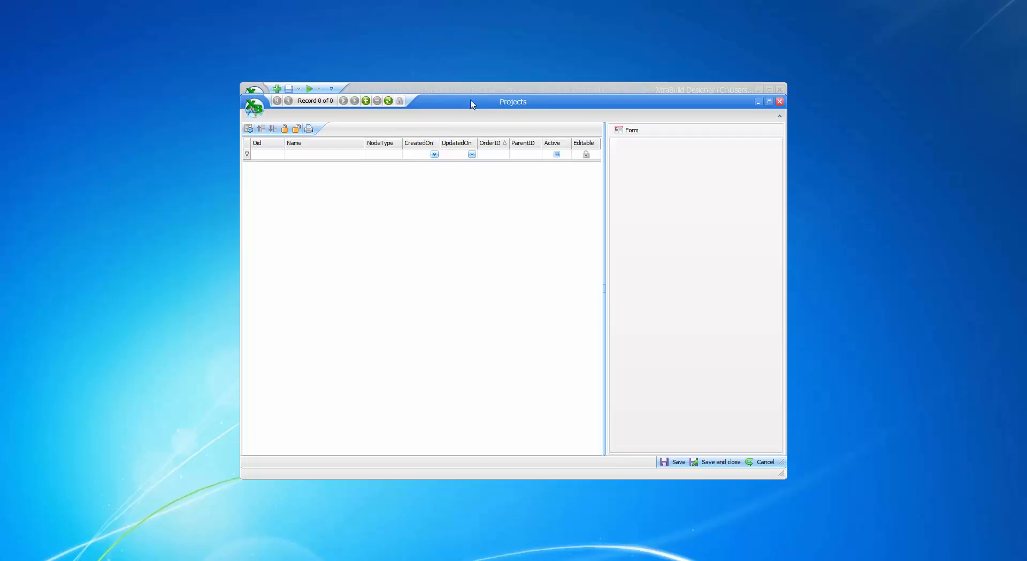
{"action": "left_click", "coordinate": [741, 463]}
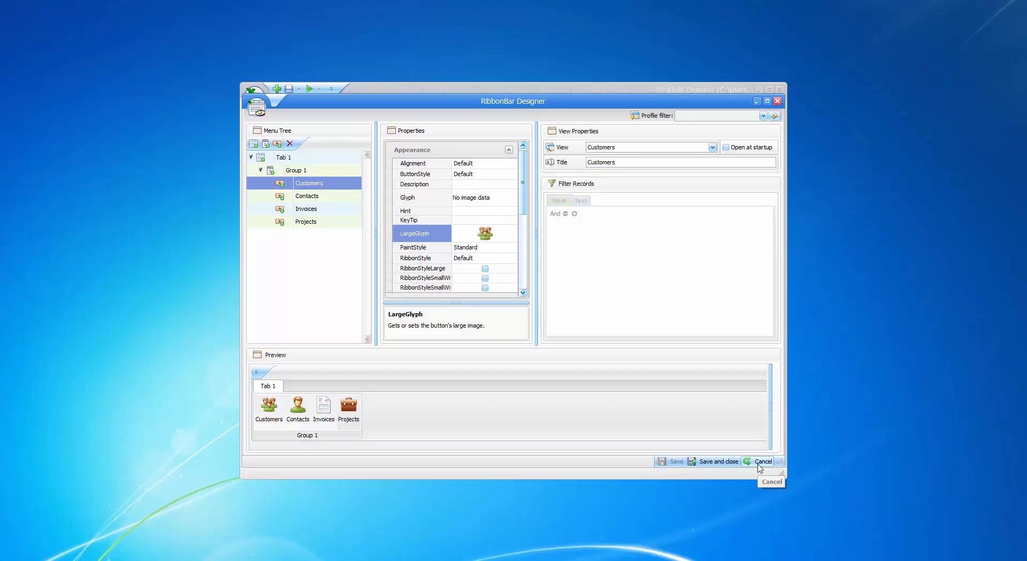
- Save and close the ribbon bar design, and open the project's Users security window
{"action": "left_click", "coordinate": [713, 463]}
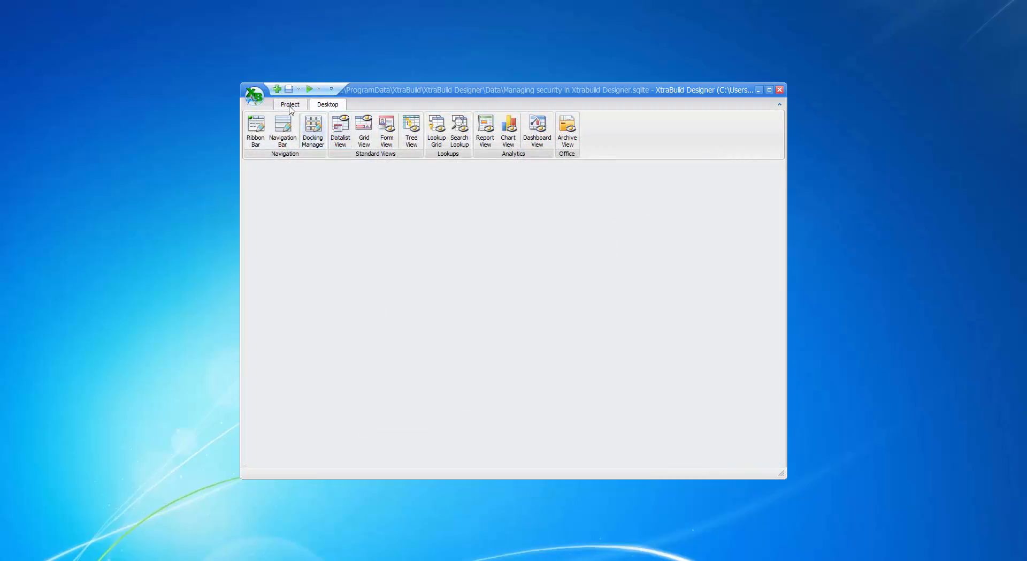
{"action": "left_click", "coordinate": [290, 105]}
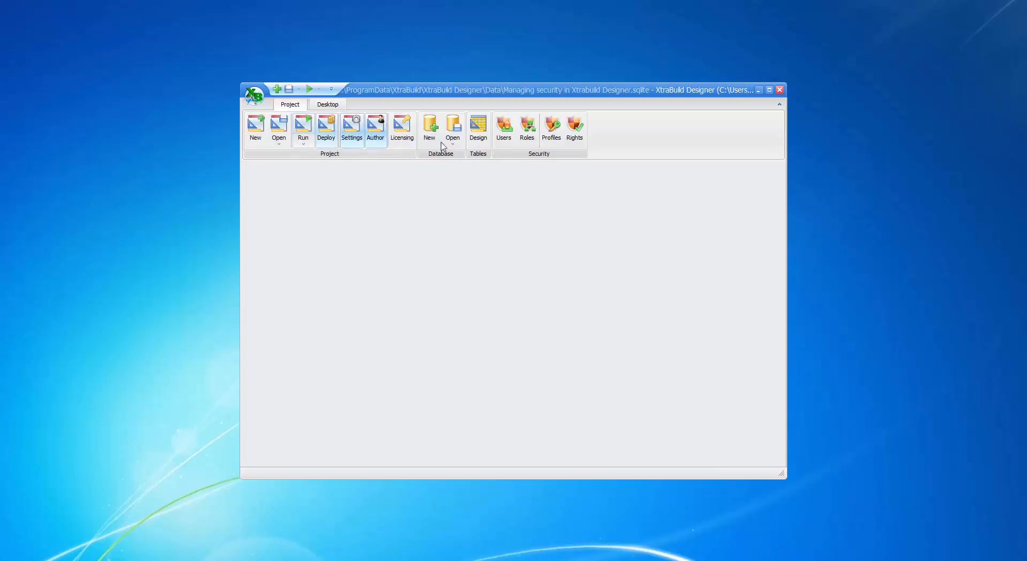
{"action": "left_click", "coordinate": [508, 143]}
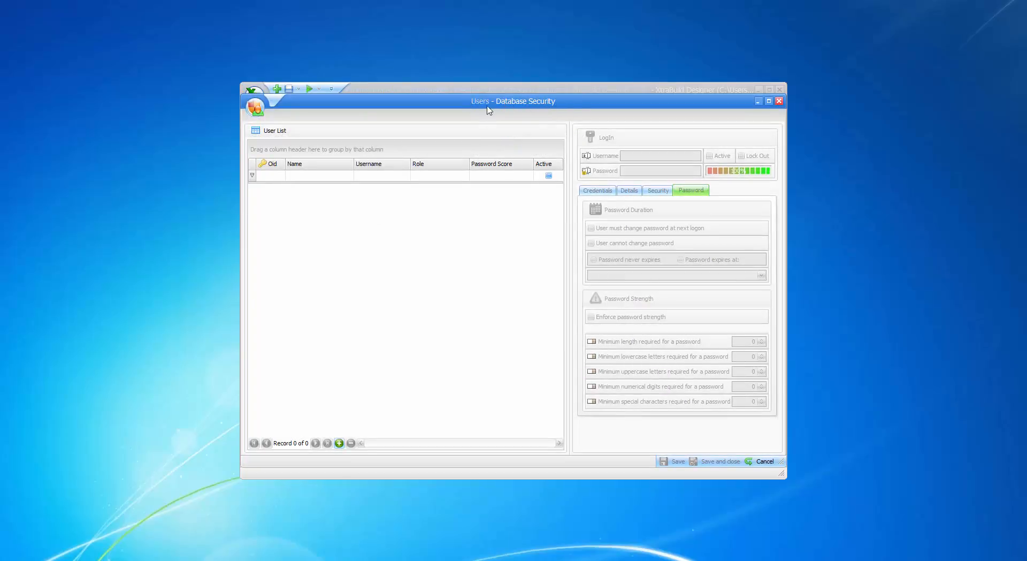
- Add a user with the username Admin and enter the account password
{"action": "left_click", "coordinate": [340, 443]}
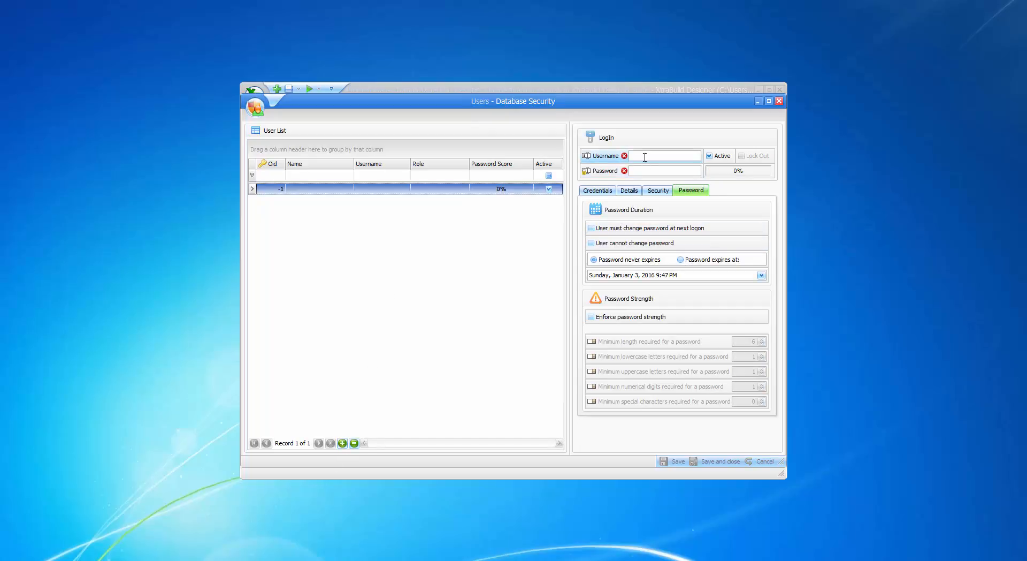
{"action": "left_click", "coordinate": [645, 156]}
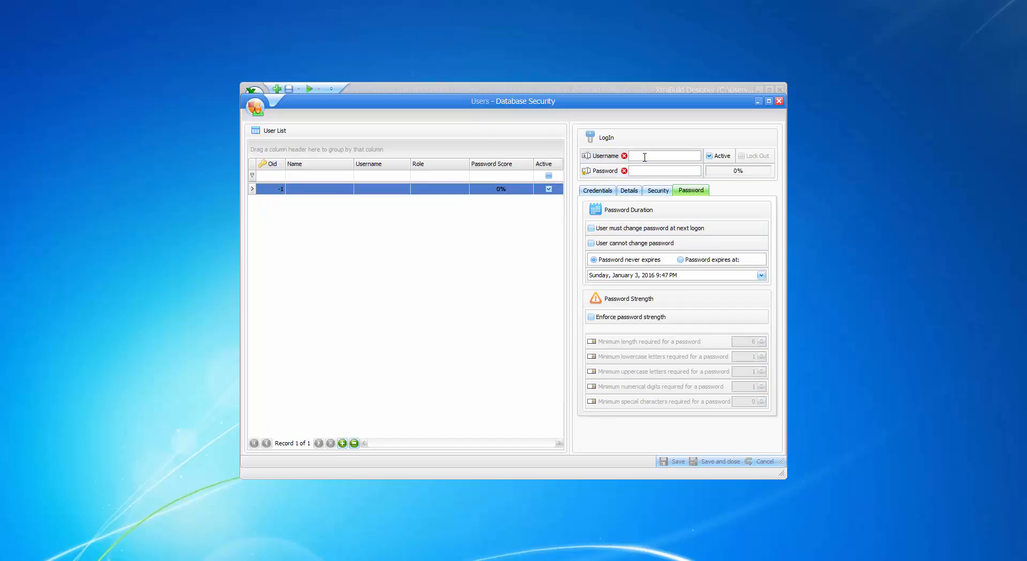
{"action": "type", "text": "Admin"}
{"action": "left_click", "coordinate": [663, 172]}
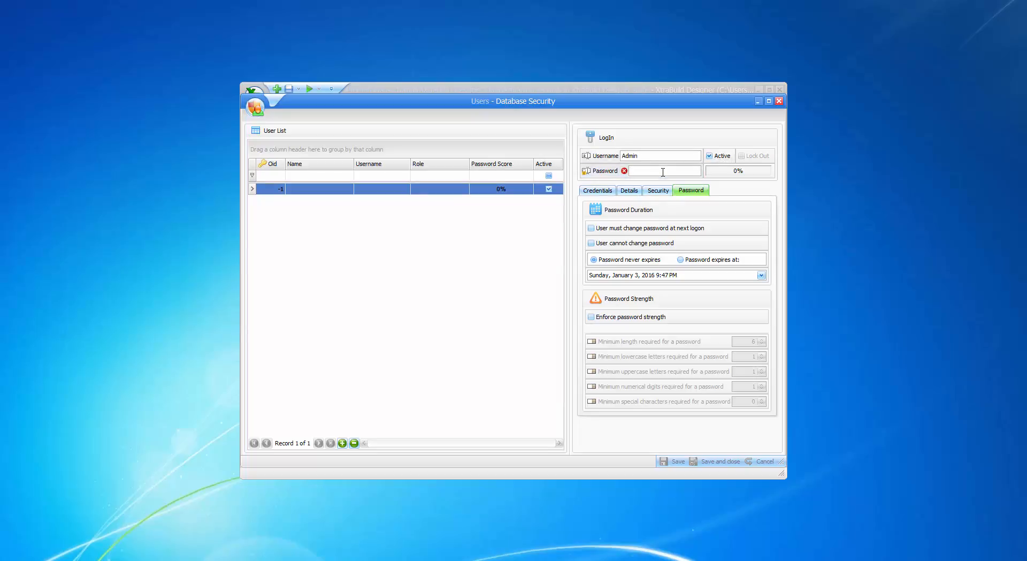
{"action": "type", "text": "a"}
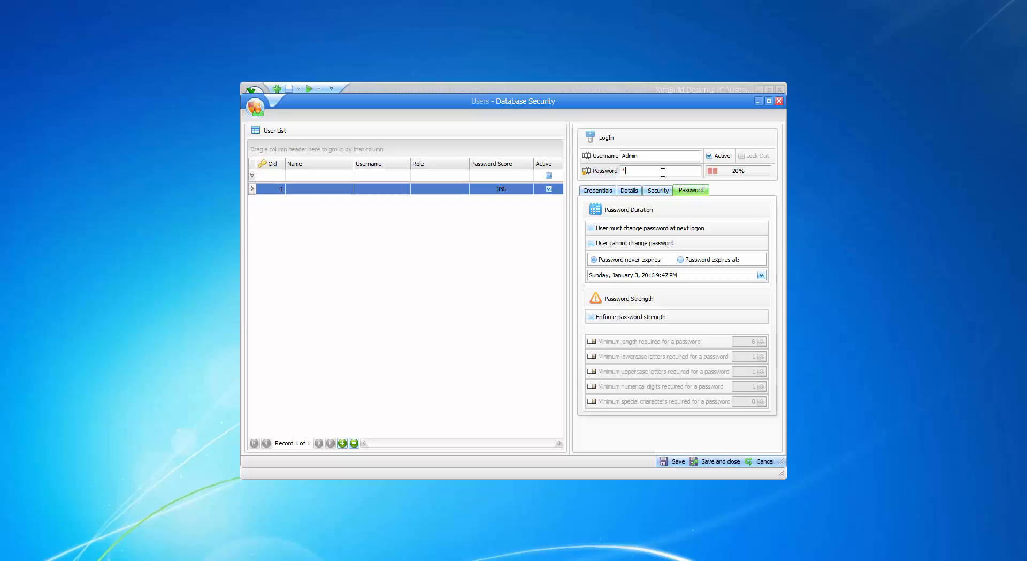
{"action": "type", "text": "****"}
- Add a second user with the username Accountant and enter the account password
{"action": "left_click", "coordinate": [343, 443]}
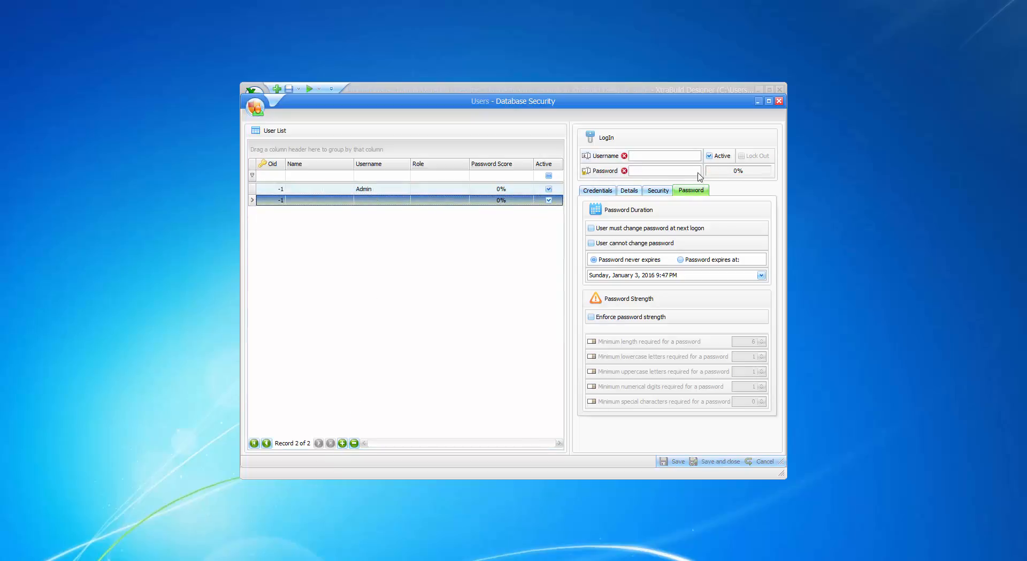
{"action": "left_click", "coordinate": [641, 155]}
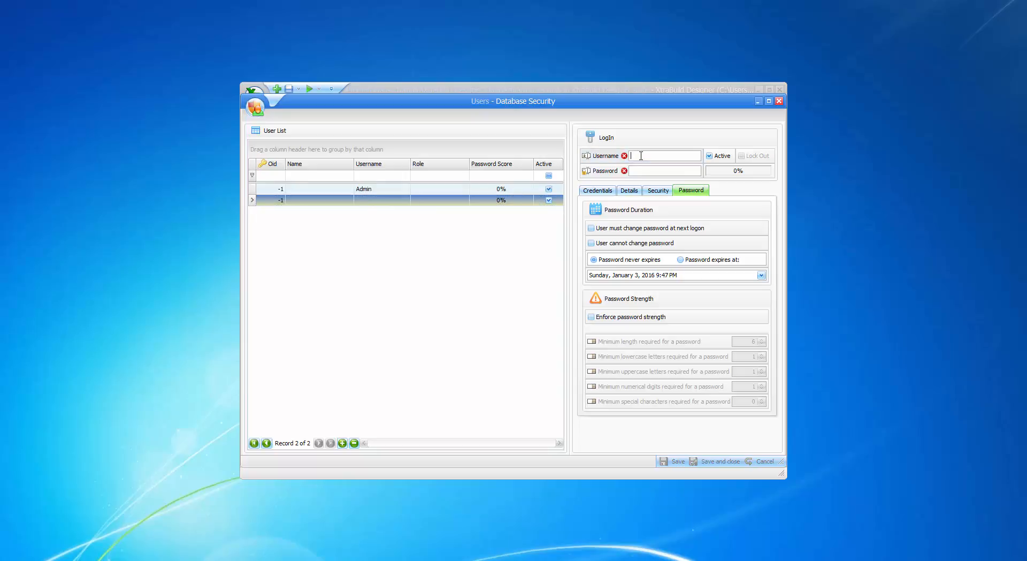
{"action": "type", "text": "Accountant"}
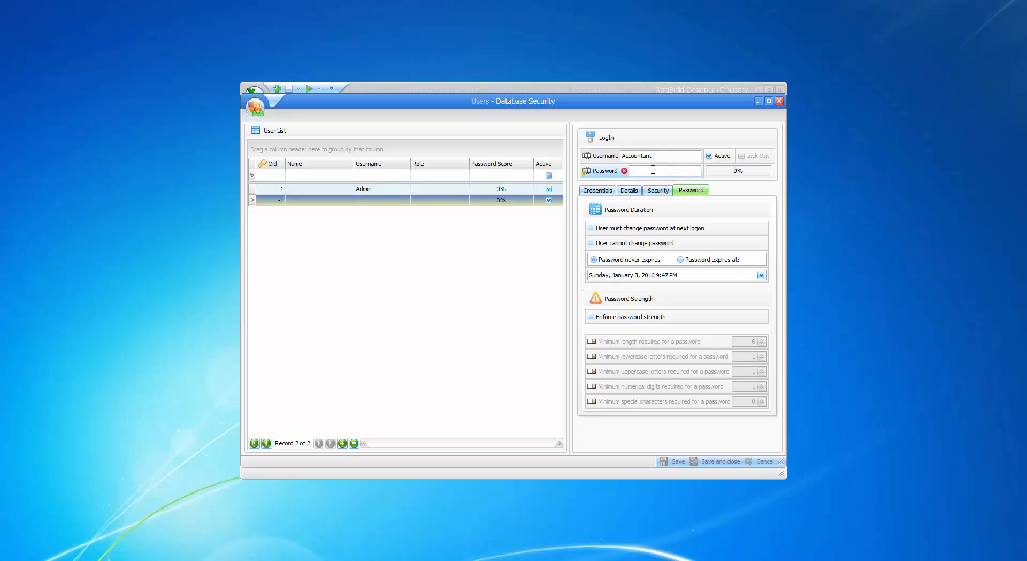
{"action": "left_click", "coordinate": [651, 171]}
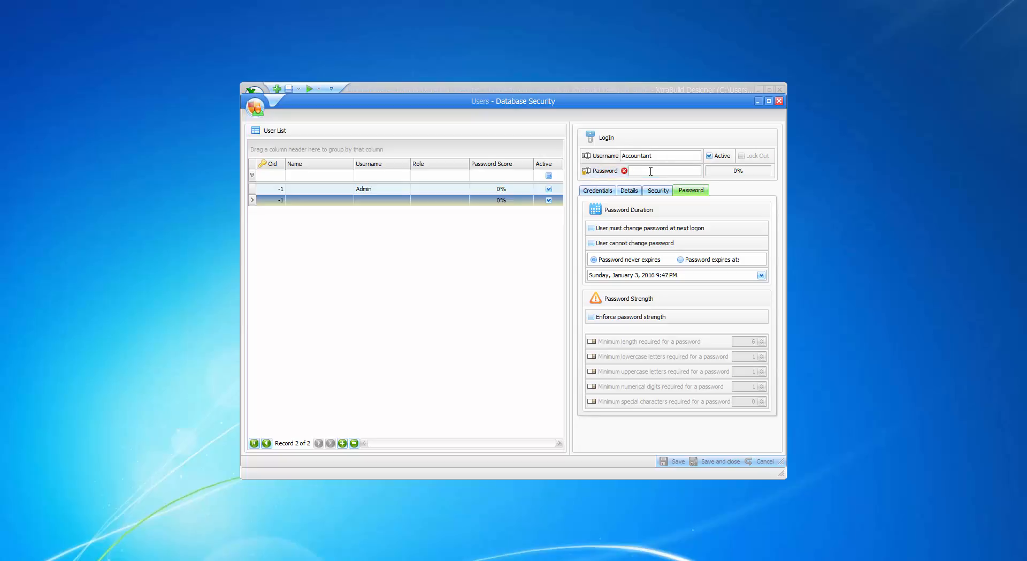
{"action": "type", "text": "********"}
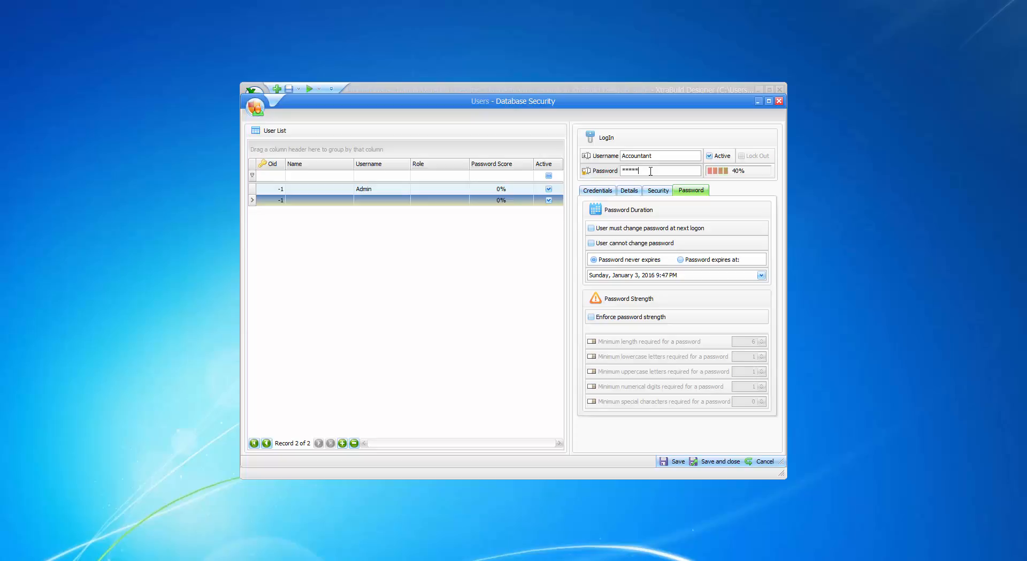
{"action": "left_click", "coordinate": [394, 200]}
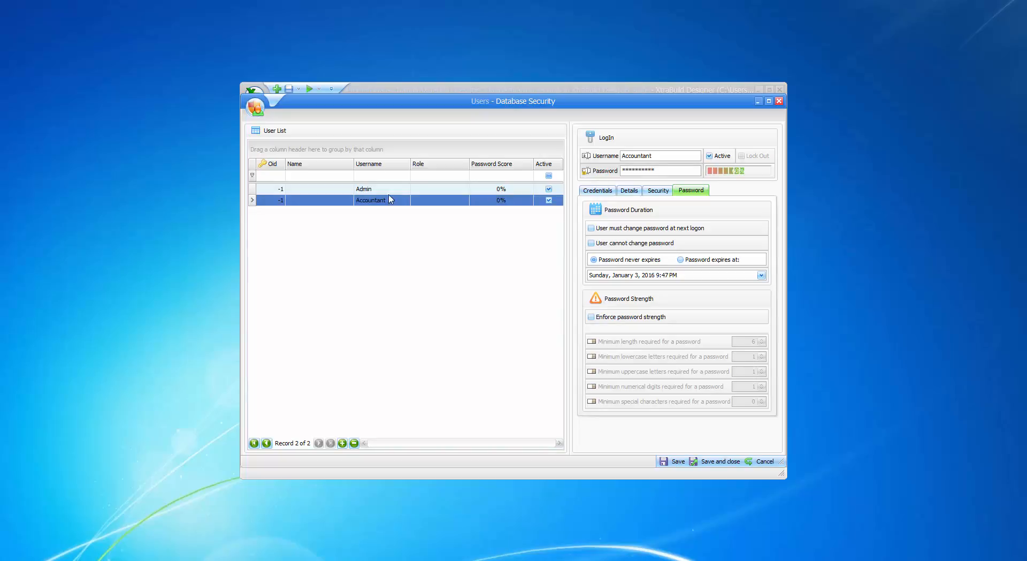
- Add a third user with the username Developer and enter the account password
{"action": "left_click", "coordinate": [343, 443]}
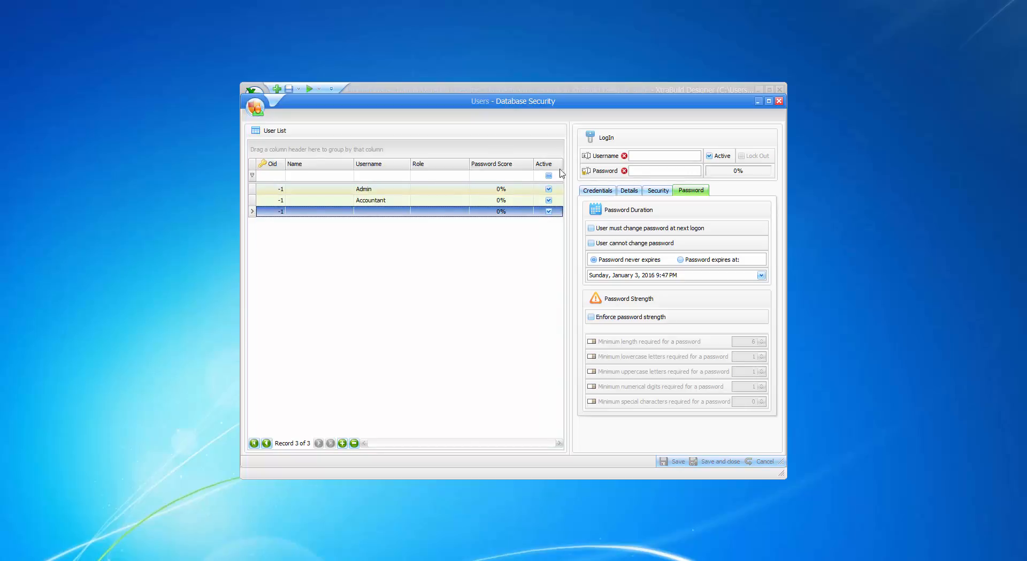
{"action": "left_click", "coordinate": [641, 155]}
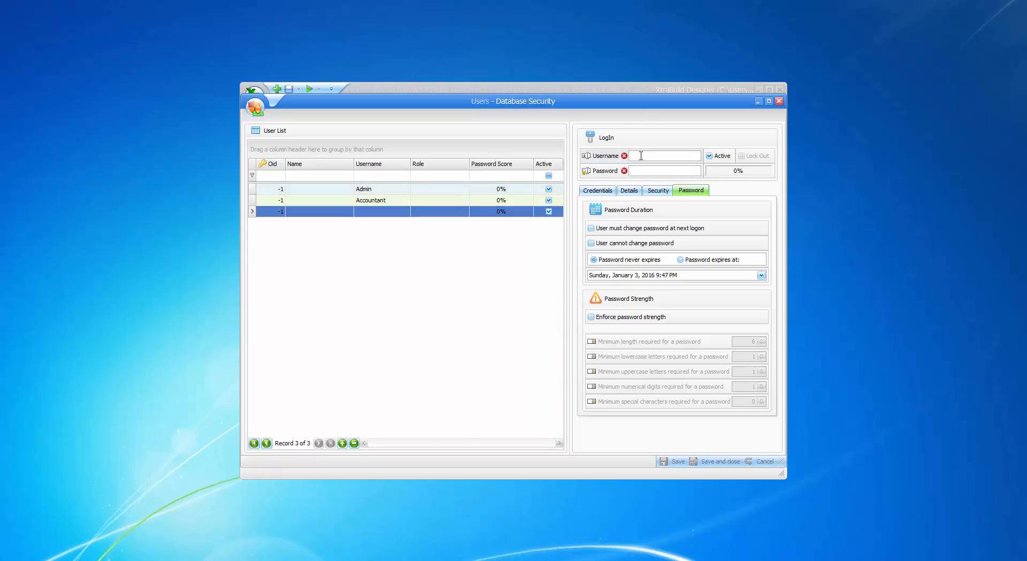
{"action": "type", "text": "Developer"}
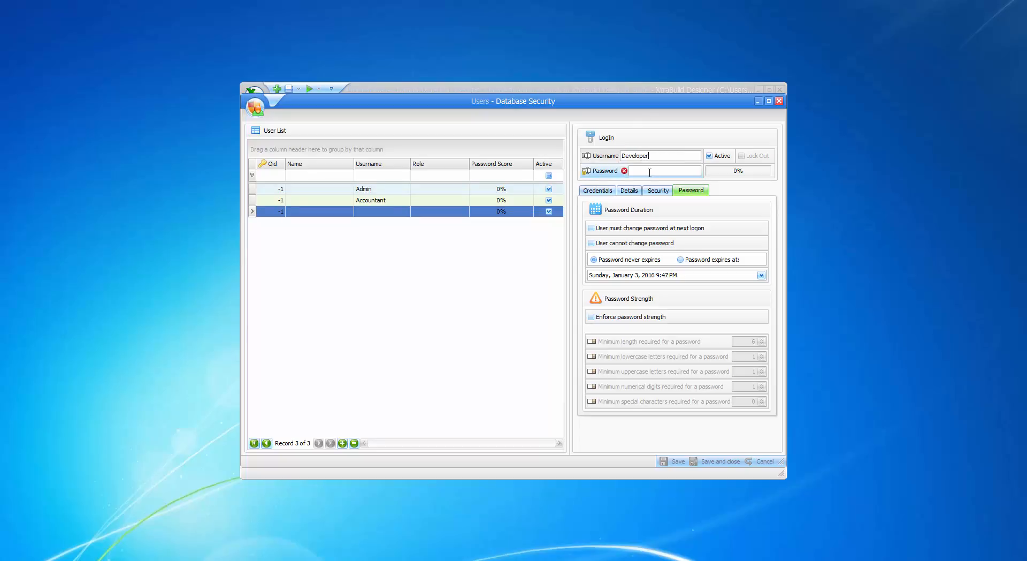
{"action": "left_click", "coordinate": [643, 173]}
{"action": "type", "text": "****"}
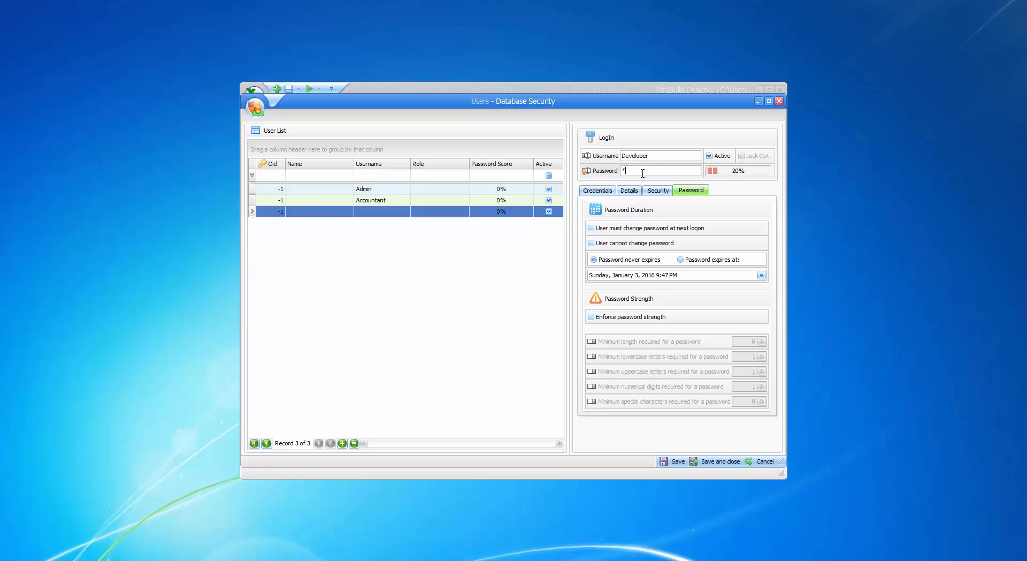
{"action": "type", "text": "***"}
- Check which user profiles are available in the Developer user's credentials, and save and close the user list
{"action": "left_click", "coordinate": [594, 192]}
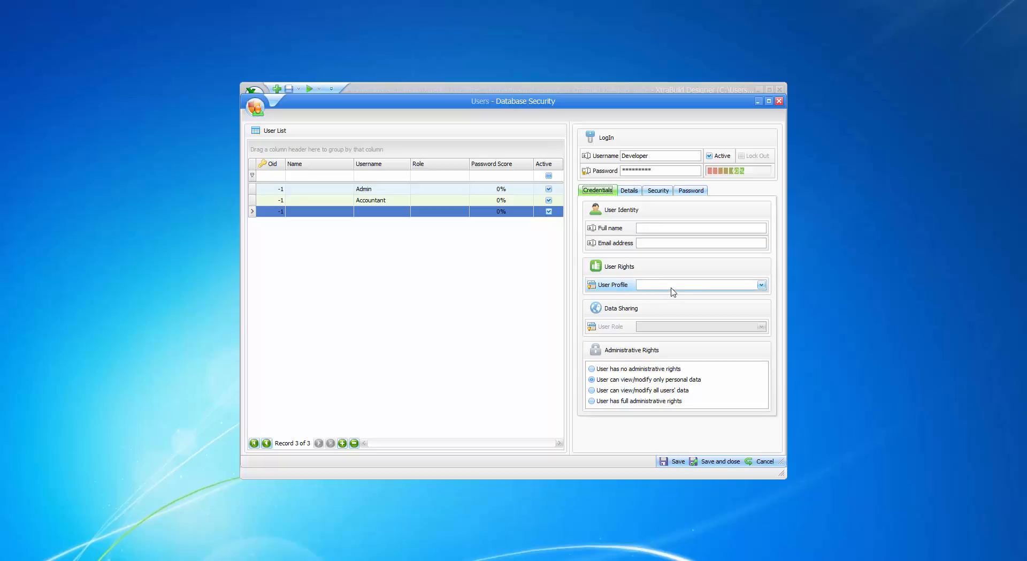
{"action": "left_click", "coordinate": [760, 285]}
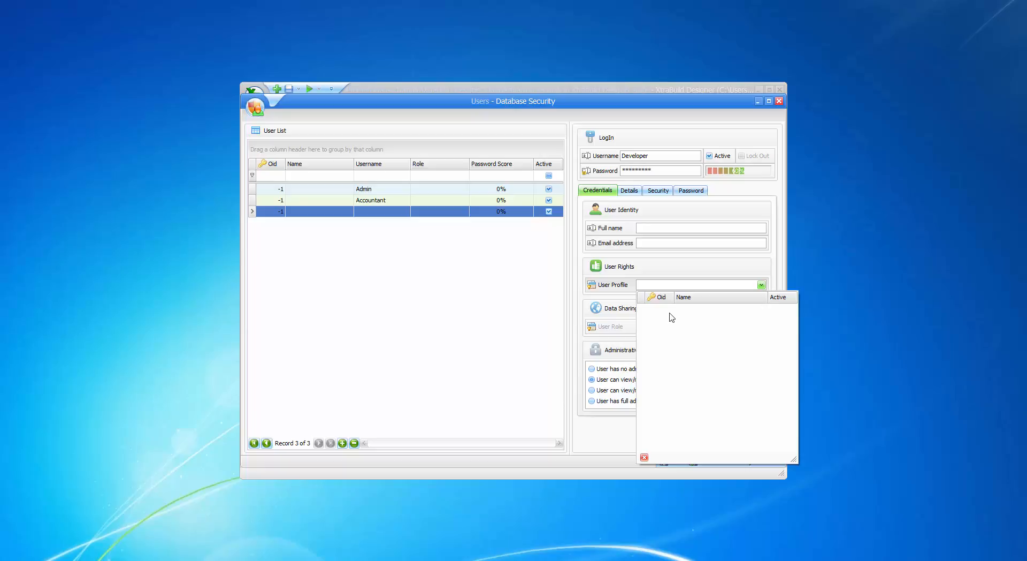
{"action": "left_click", "coordinate": [433, 307]}
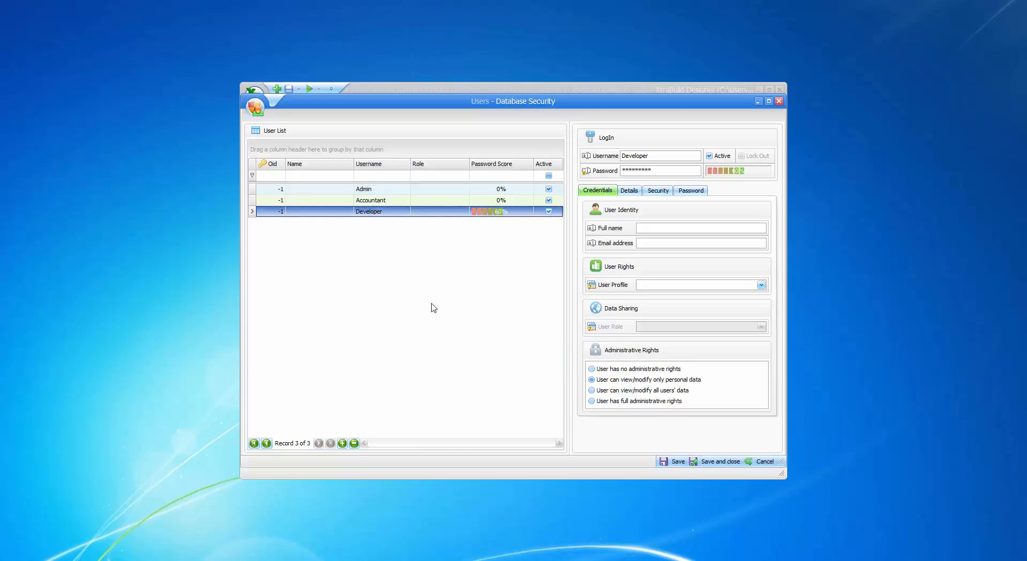
{"action": "left_click", "coordinate": [717, 461]}
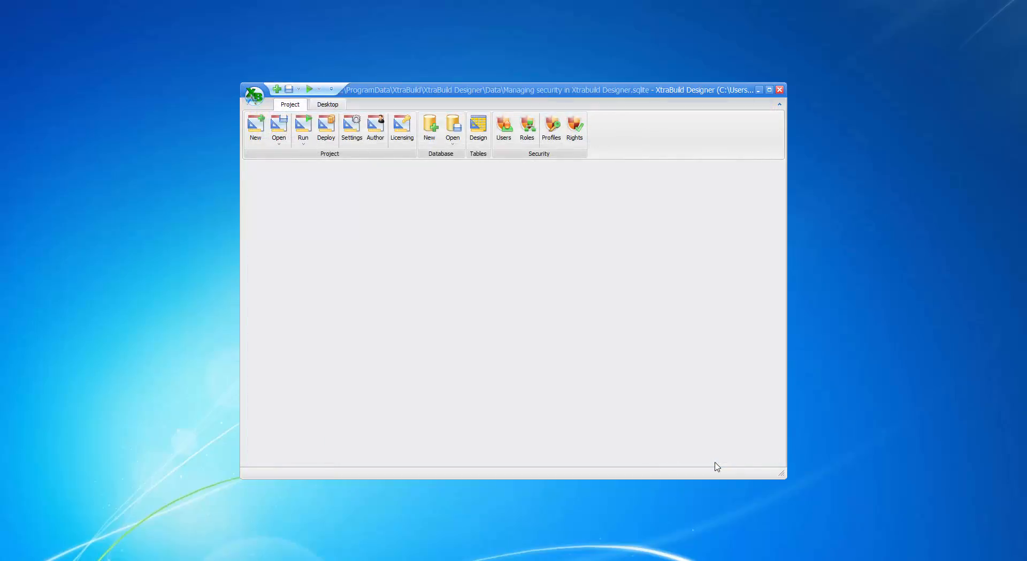
- Create three security profiles named Admin, Accounting and Development, and save and close the profile list
{"action": "left_click", "coordinate": [552, 131]}
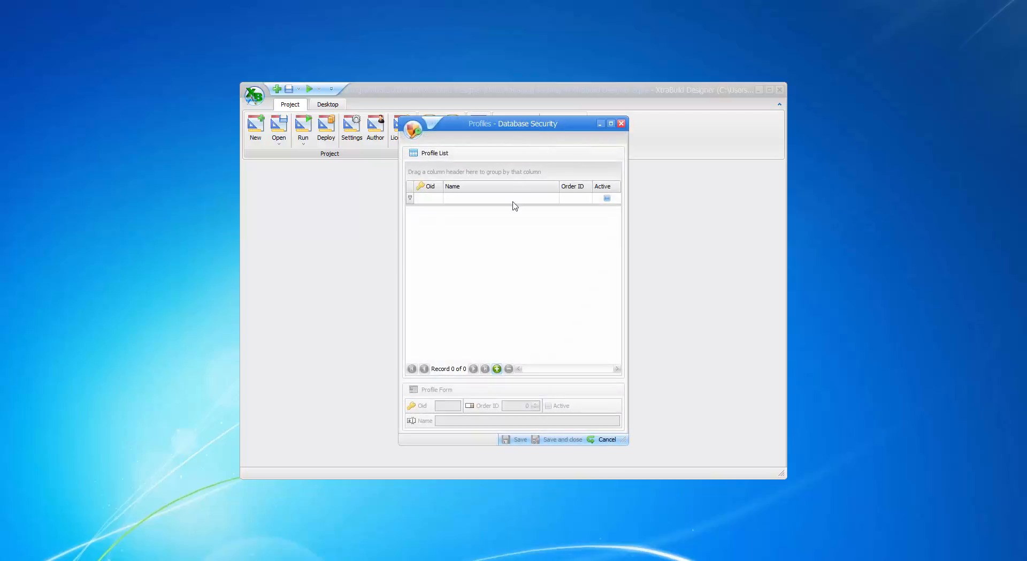
{"action": "left_click", "coordinate": [497, 369]}
{"action": "left_click", "coordinate": [505, 421]}
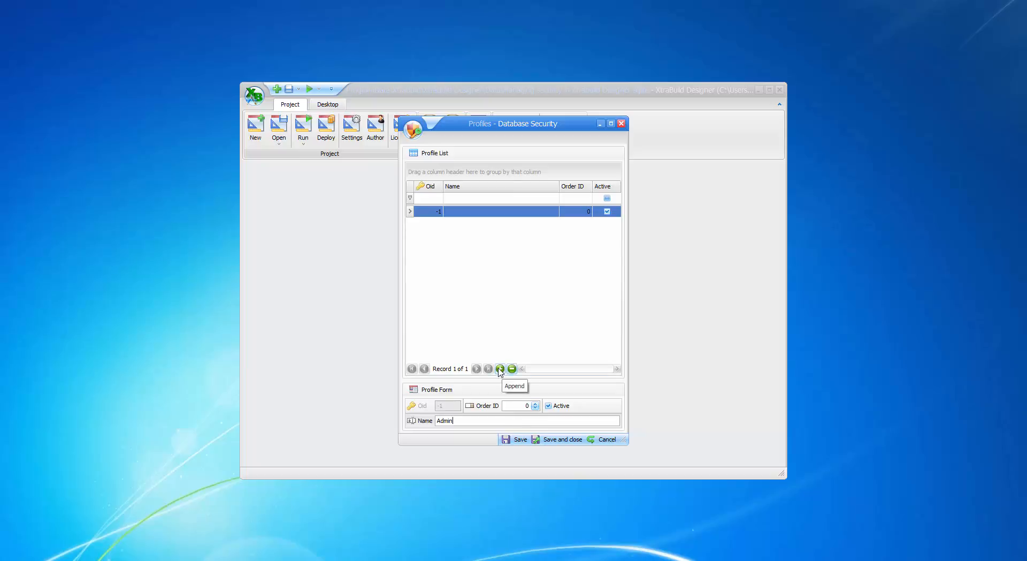
{"action": "left_click", "coordinate": [500, 369]}
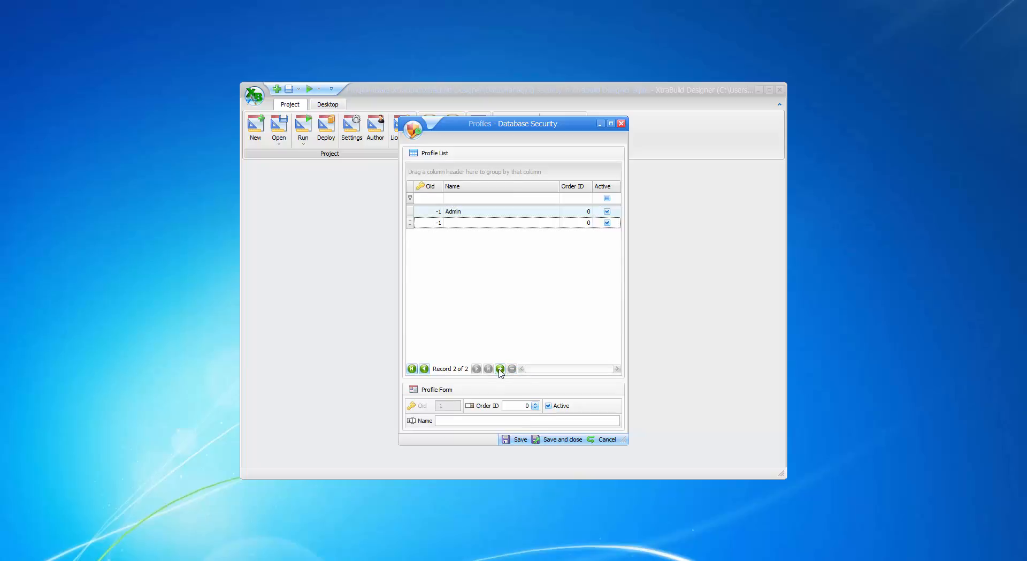
{"action": "left_click", "coordinate": [487, 421]}
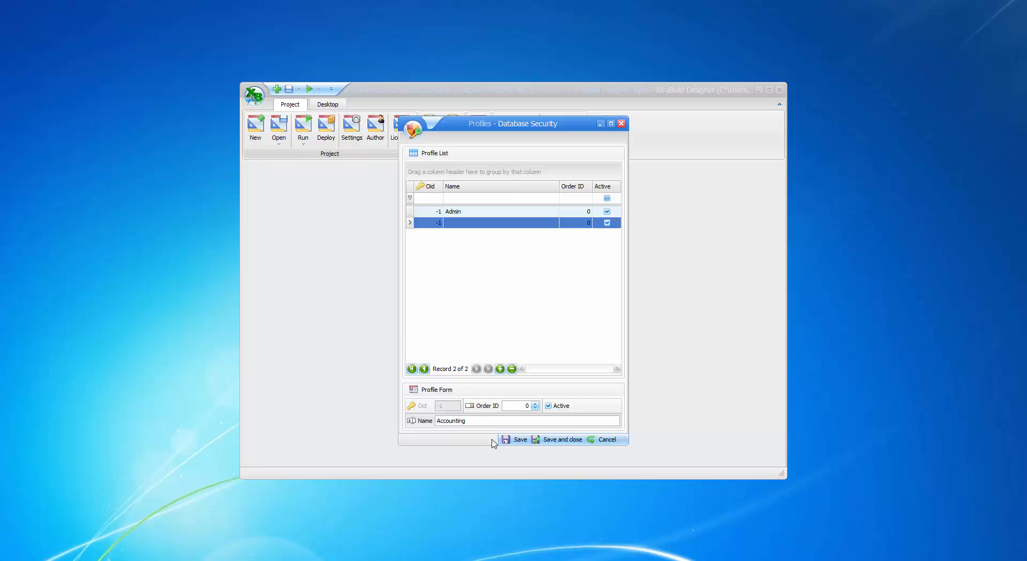
{"action": "left_click", "coordinate": [501, 368]}
{"action": "left_click", "coordinate": [476, 422]}
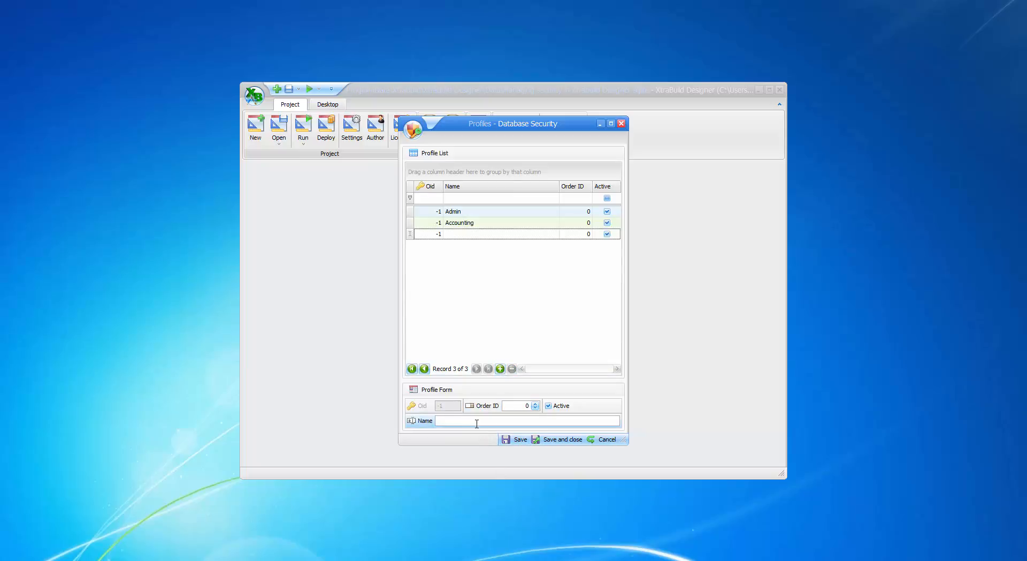
{"action": "left_click", "coordinate": [475, 422]}
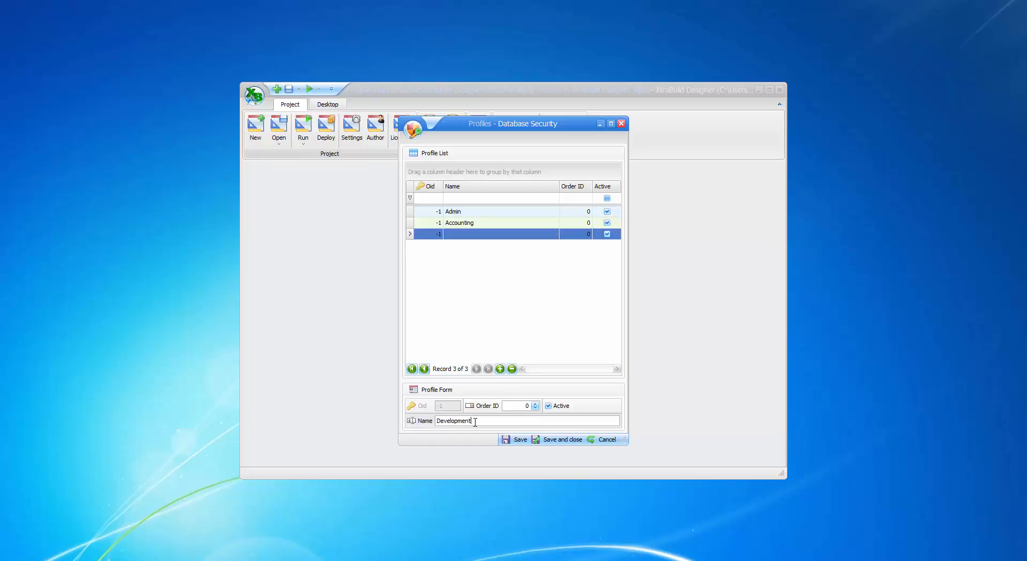
{"action": "left_click", "coordinate": [501, 313]}
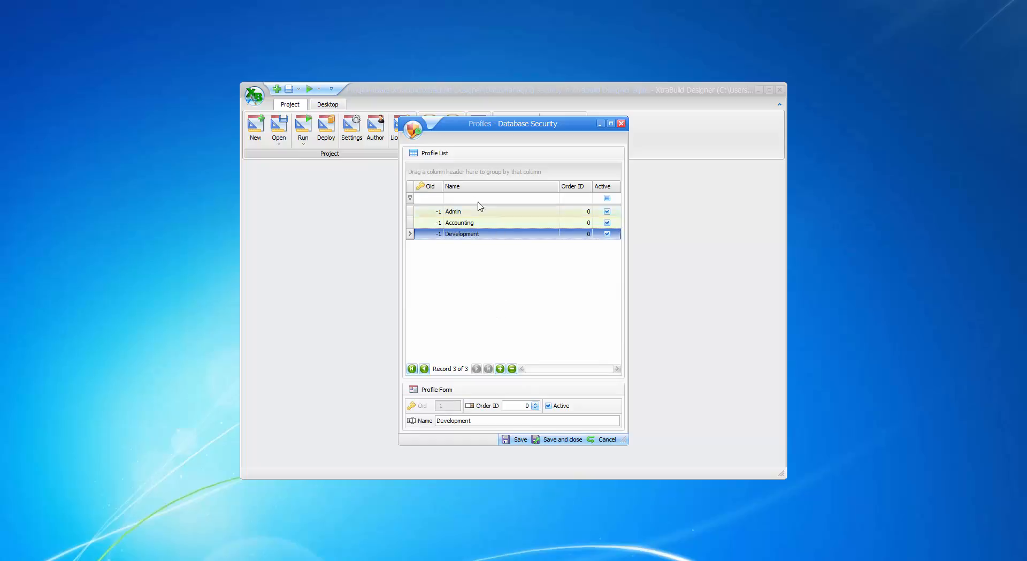
{"action": "left_click", "coordinate": [555, 440]}
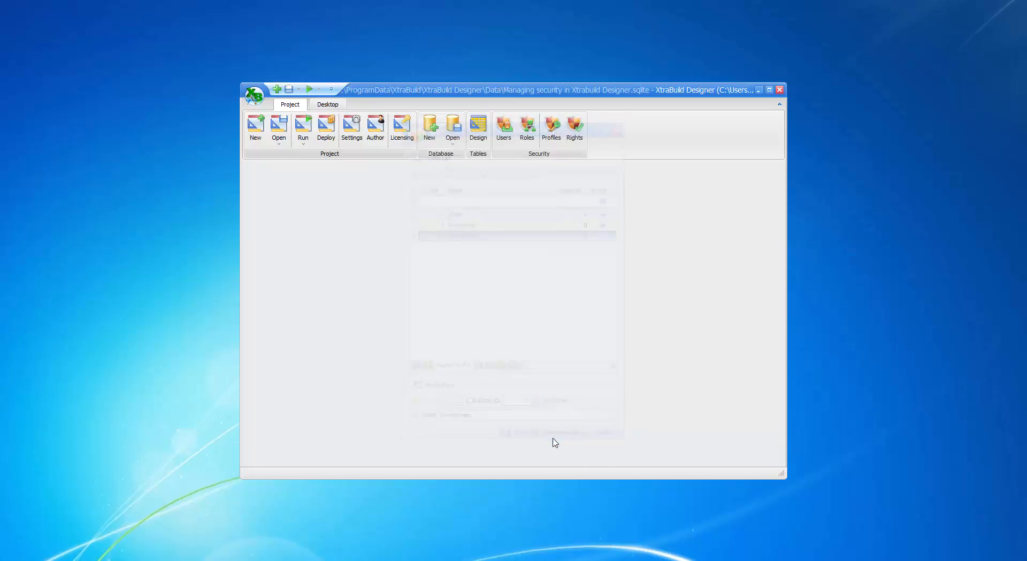
- Assign the Admin user profile to the Admin user in the user list's credentials
{"action": "left_click", "coordinate": [506, 134]}
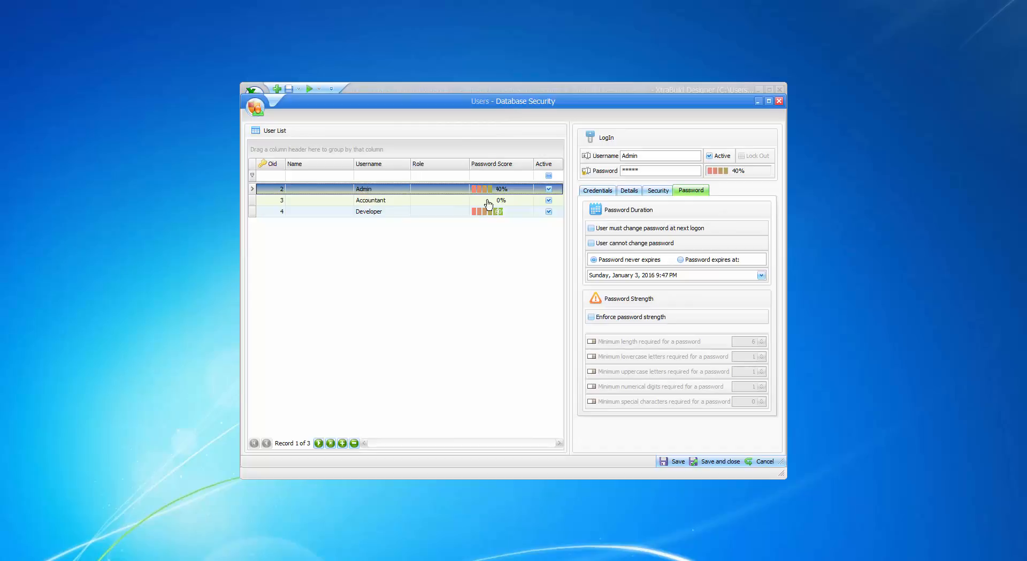
{"action": "left_click", "coordinate": [598, 193]}
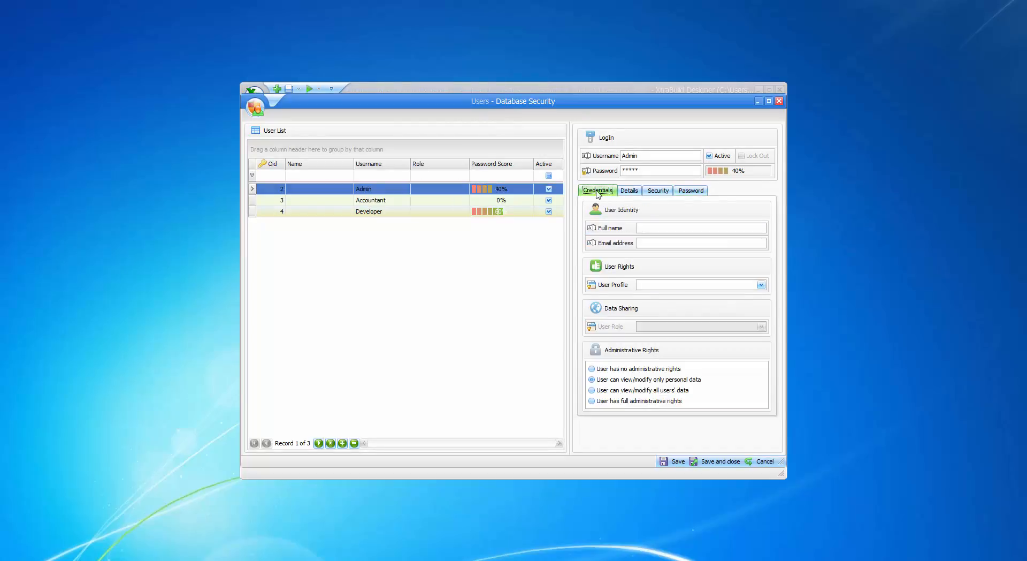
{"action": "left_click", "coordinate": [762, 286]}
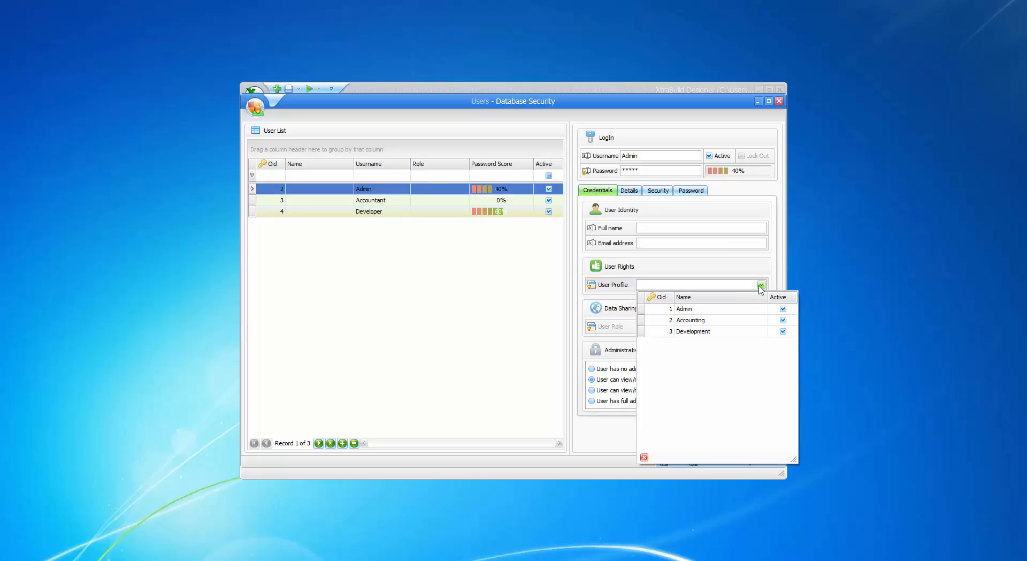
{"action": "left_click", "coordinate": [727, 314]}
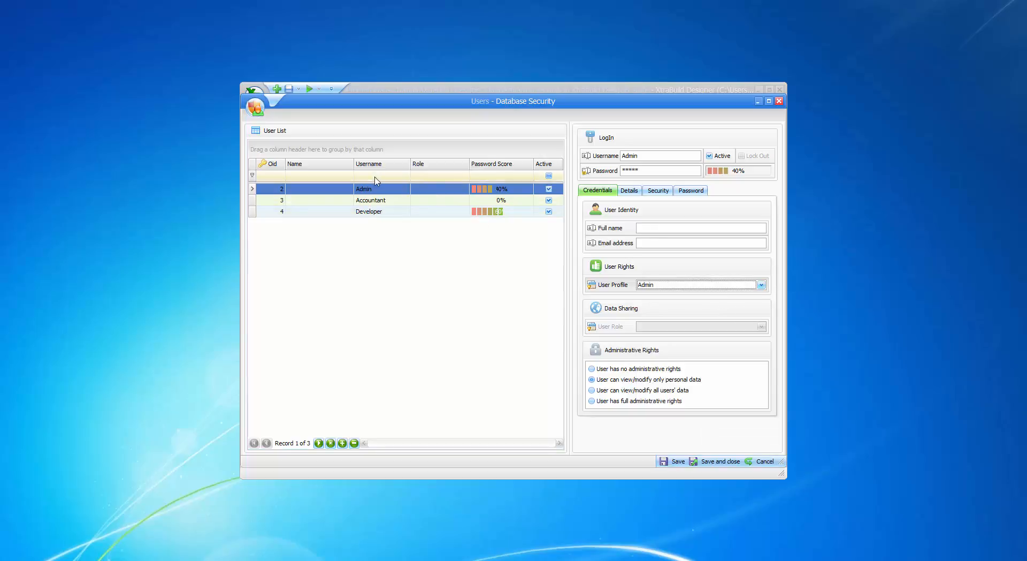
- Assign the Accounting user profile to the Accountant user
{"action": "left_click", "coordinate": [374, 200]}
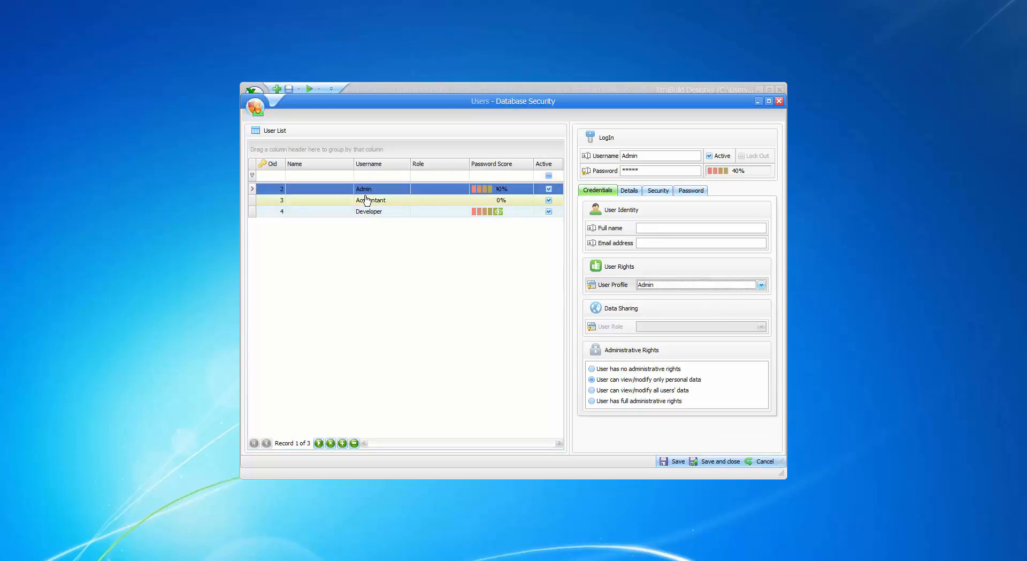
{"action": "left_click", "coordinate": [761, 285]}
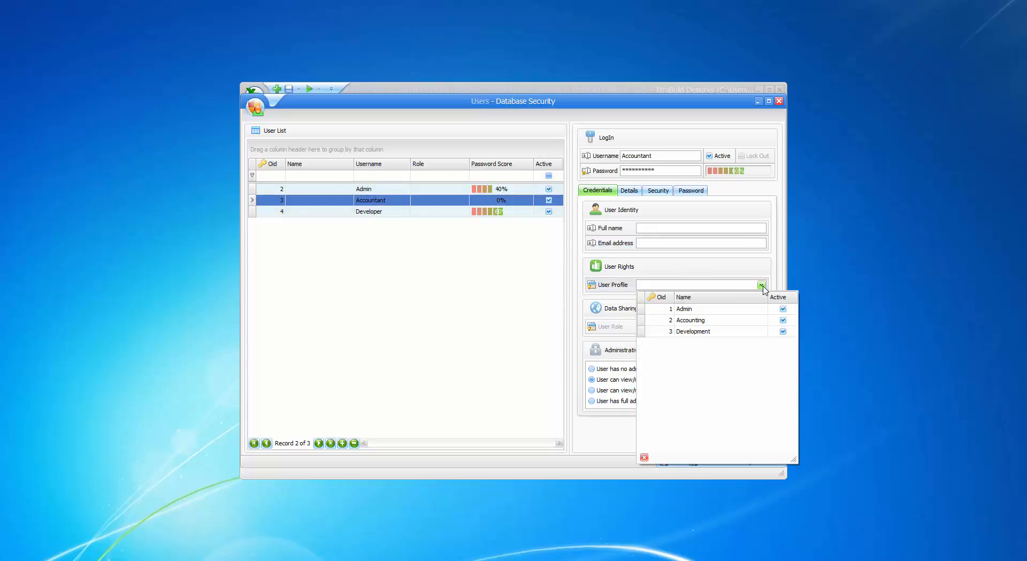
{"action": "left_click", "coordinate": [689, 320]}
- Assign the Development user profile to the Developer user, and save and close the user list
{"action": "left_click", "coordinate": [369, 211]}
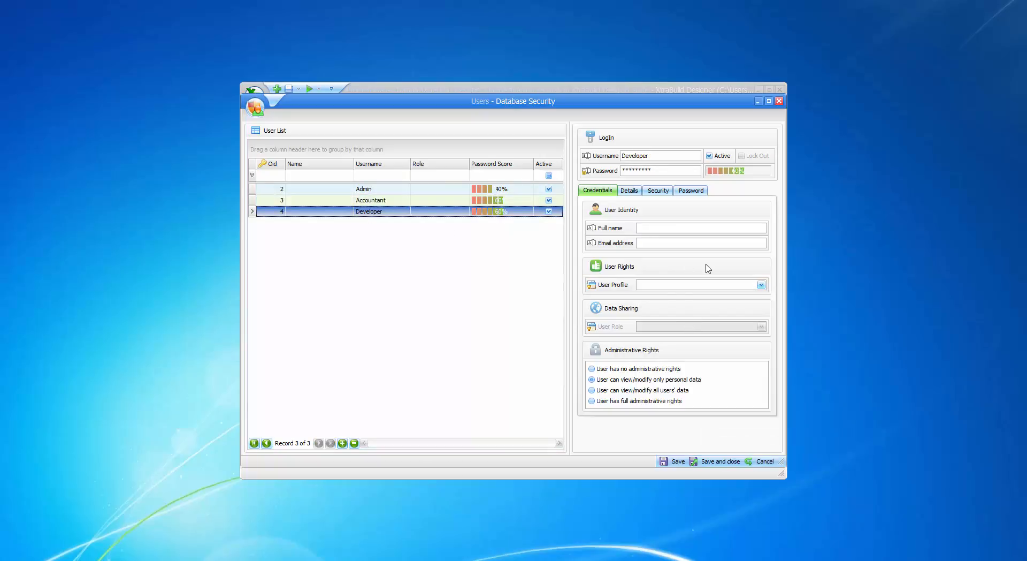
{"action": "left_click", "coordinate": [691, 286]}
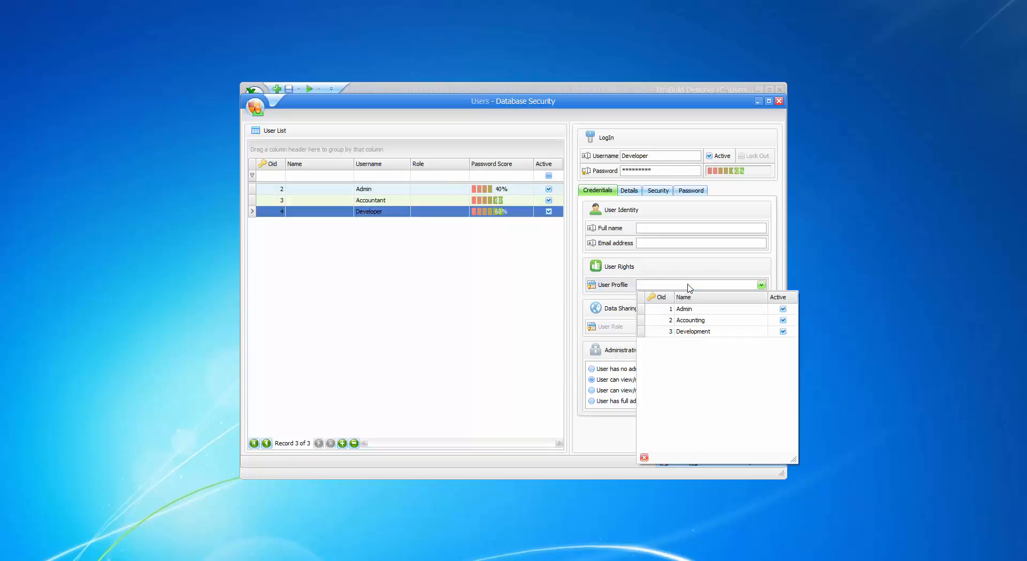
{"action": "left_click", "coordinate": [698, 331]}
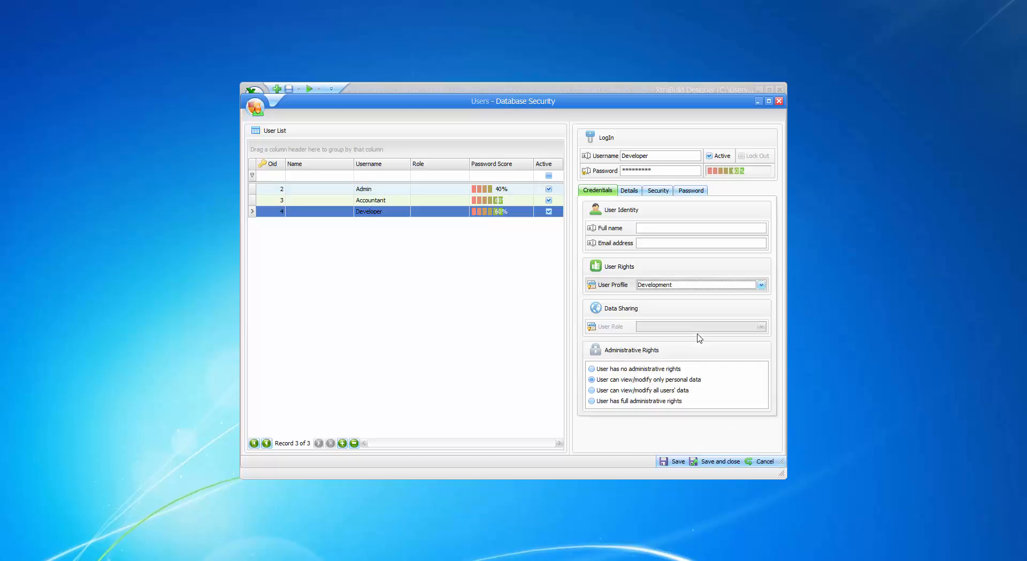
{"action": "left_click", "coordinate": [721, 462]}
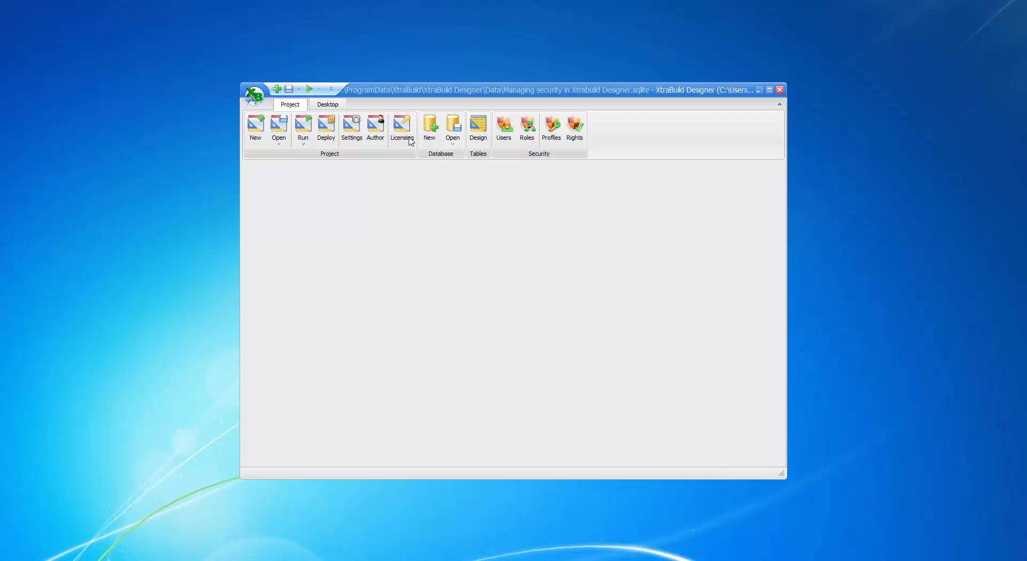
- Open the ribbon bar's designer and filter its preview by the Accounting profile
{"action": "left_click", "coordinate": [328, 107]}
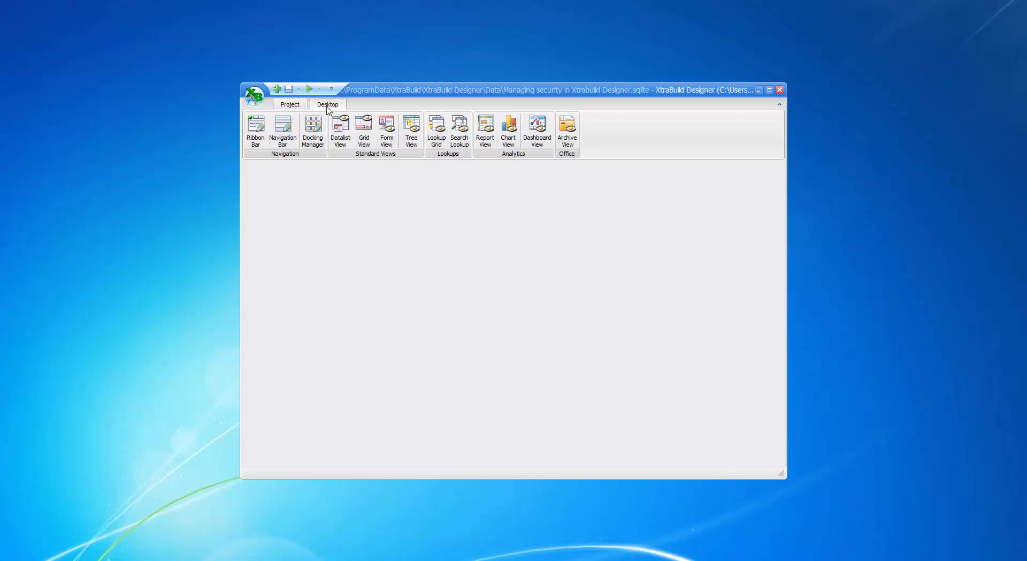
{"action": "left_click", "coordinate": [255, 135]}
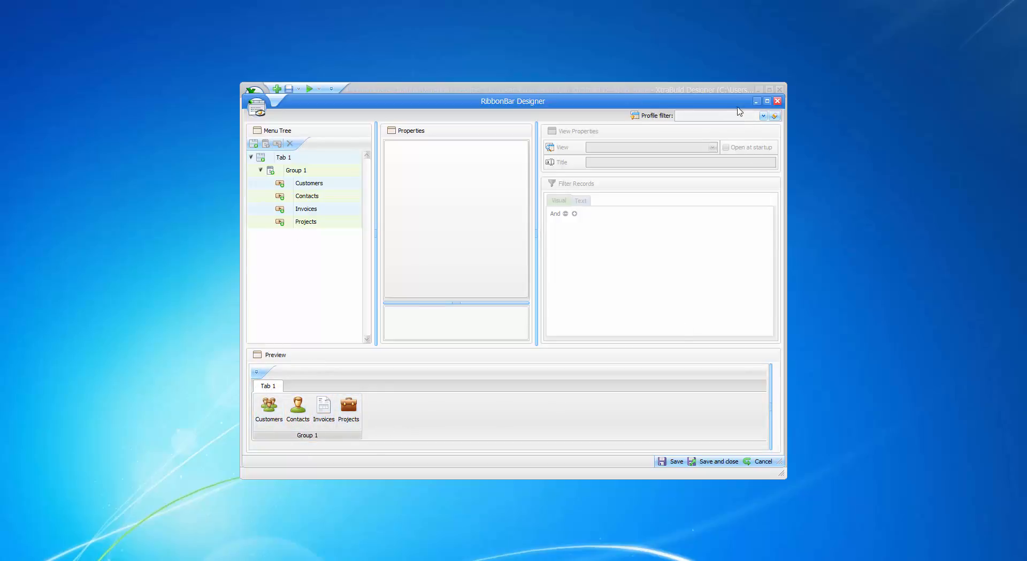
{"action": "left_click", "coordinate": [763, 116]}
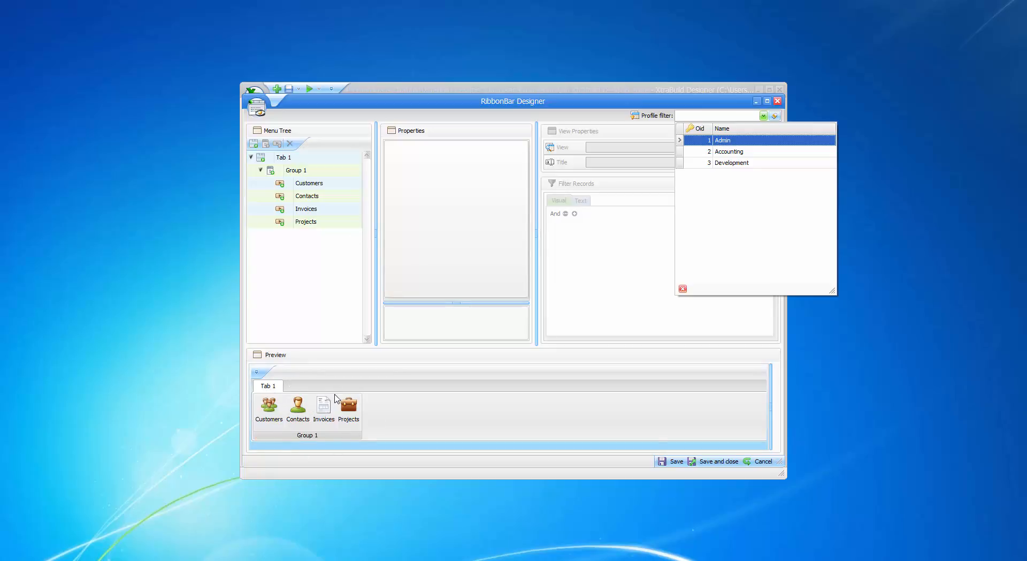
{"action": "left_click", "coordinate": [737, 153]}
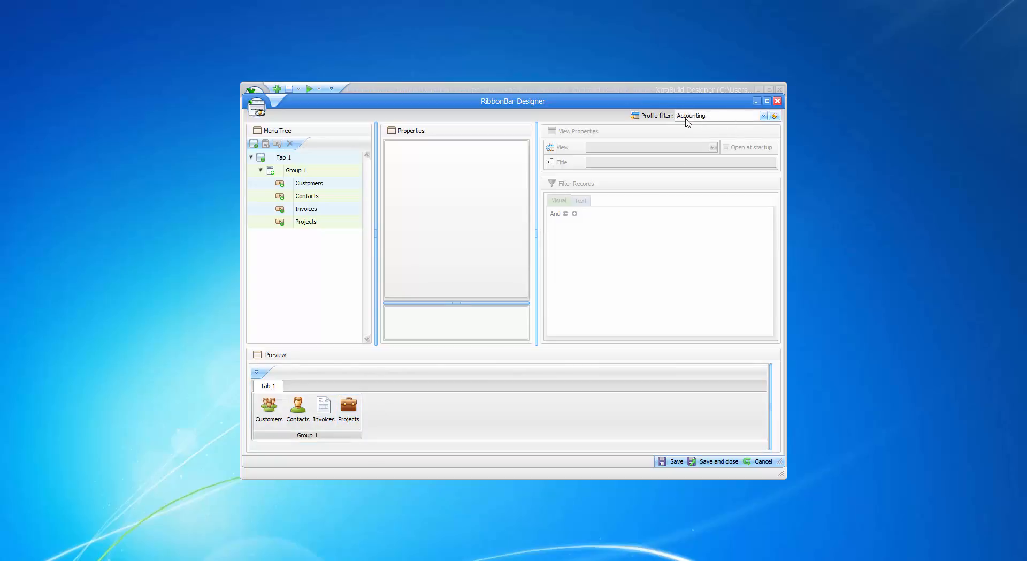
- Preview the Customers and Contacts views under the Accounting profile filter, and save and close the ribbon bar designer
{"action": "left_click", "coordinate": [279, 407]}
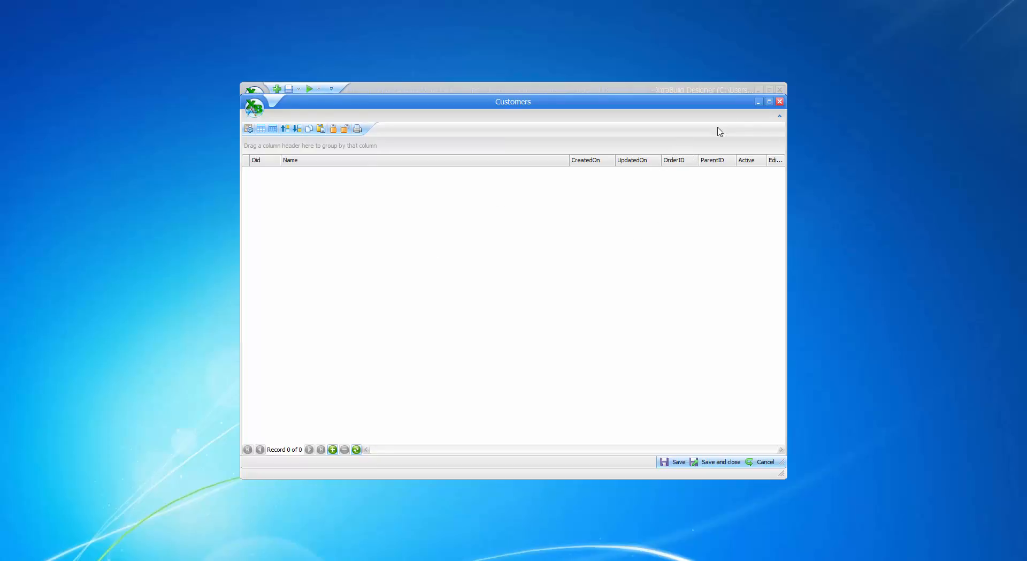
{"action": "left_click", "coordinate": [780, 102]}
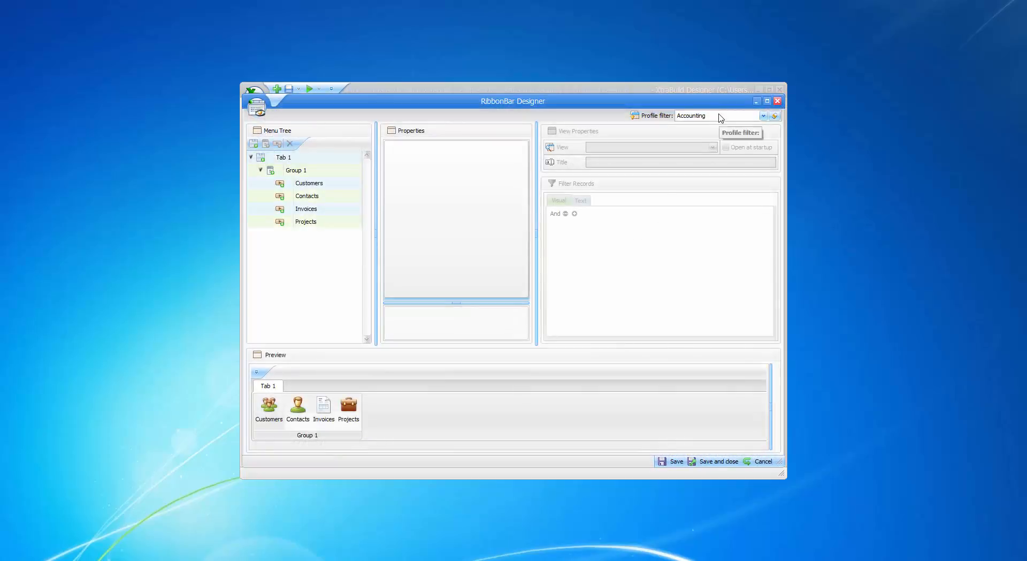
{"action": "left_click", "coordinate": [720, 115]}
{"action": "left_click", "coordinate": [717, 152]}
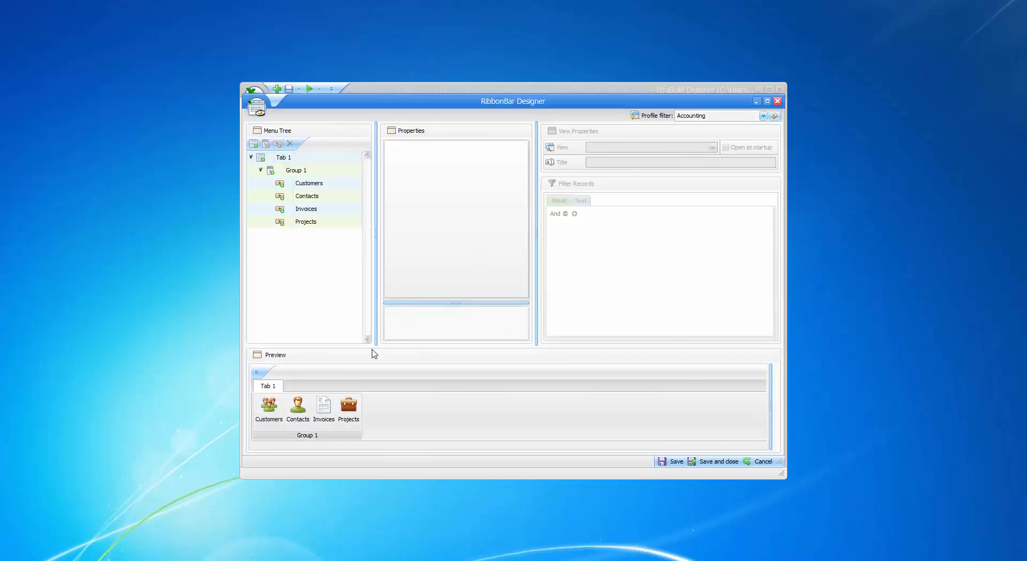
{"action": "left_click", "coordinate": [298, 409]}
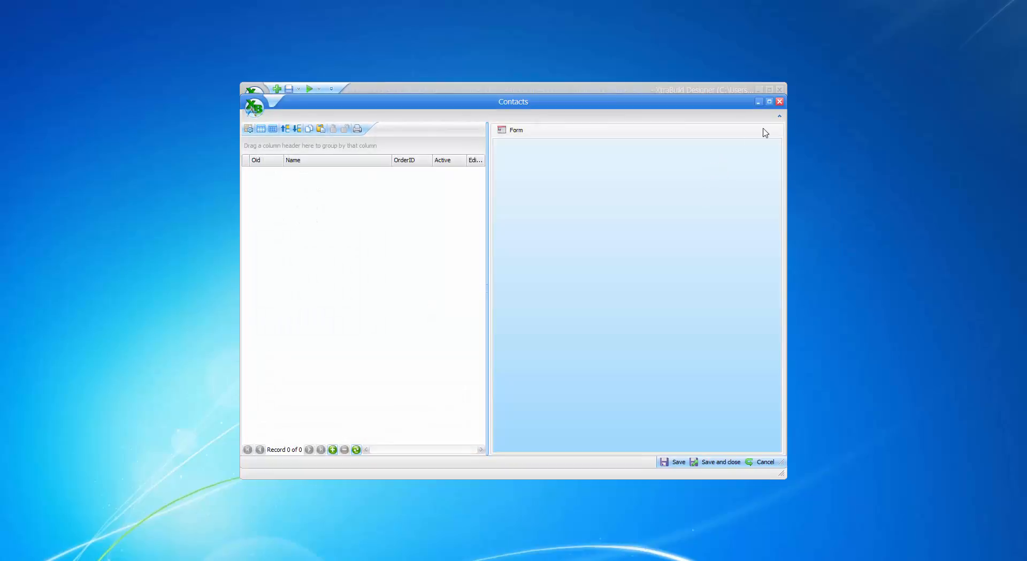
{"action": "left_click", "coordinate": [780, 101]}
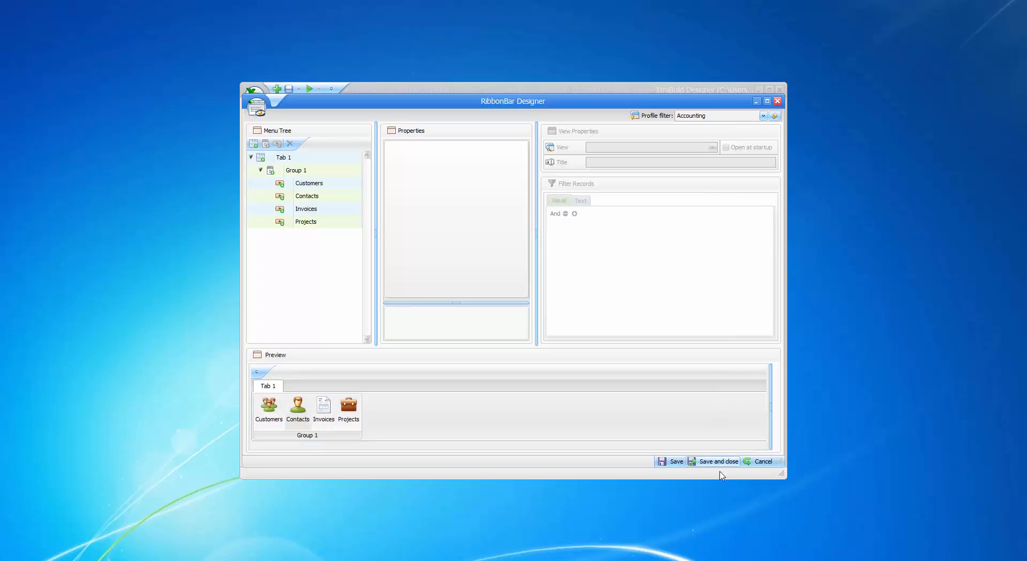
{"action": "left_click", "coordinate": [719, 462]}
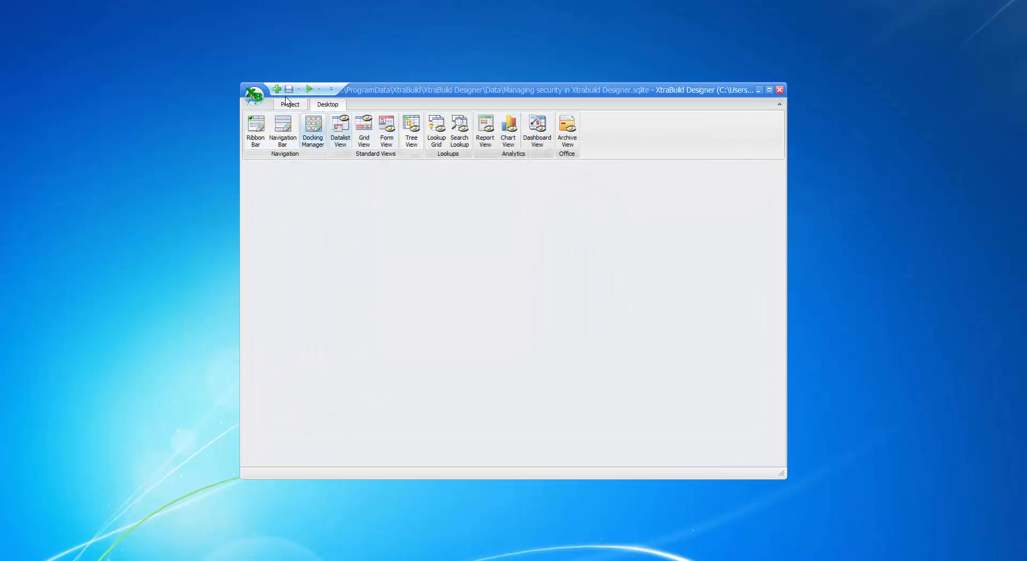
- In the security rights, deny the Development profile the View right on Customers, Invoices and Contacts
{"action": "left_click", "coordinate": [289, 106]}
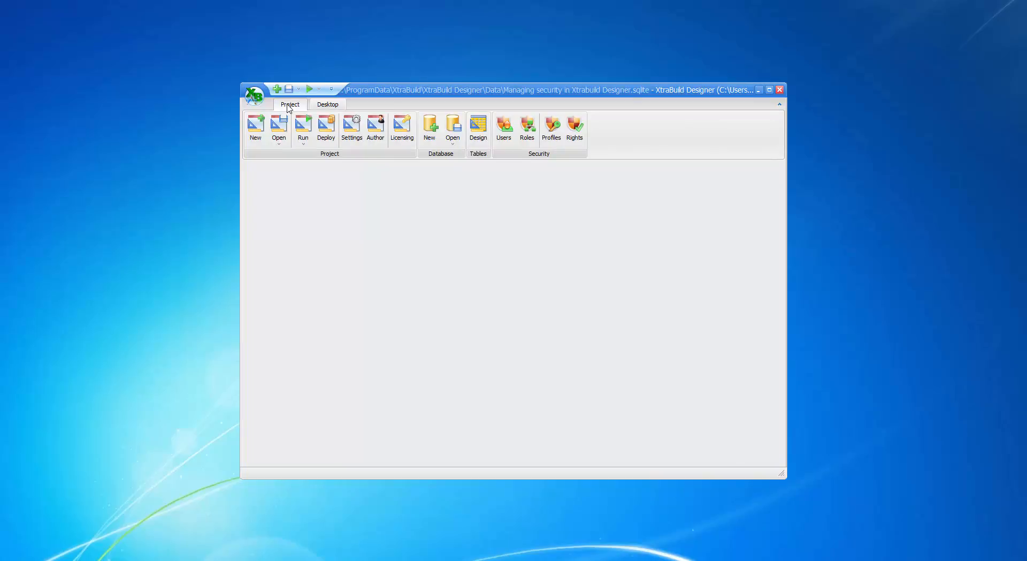
{"action": "left_click", "coordinate": [576, 133]}
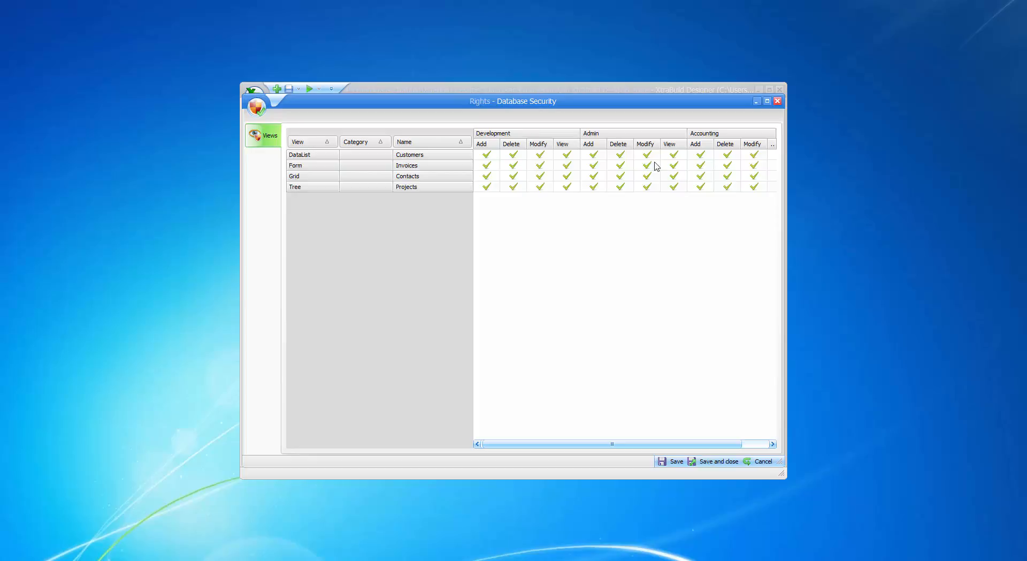
{"action": "left_click", "coordinate": [569, 155]}
{"action": "left_click", "coordinate": [568, 166]}
{"action": "left_click", "coordinate": [568, 176]}
- Deny the Accounting profile the View right on Projects, and save and close the rights
{"action": "left_click_drag", "start_coordinate": [695, 449], "coordinate": [723, 448]}
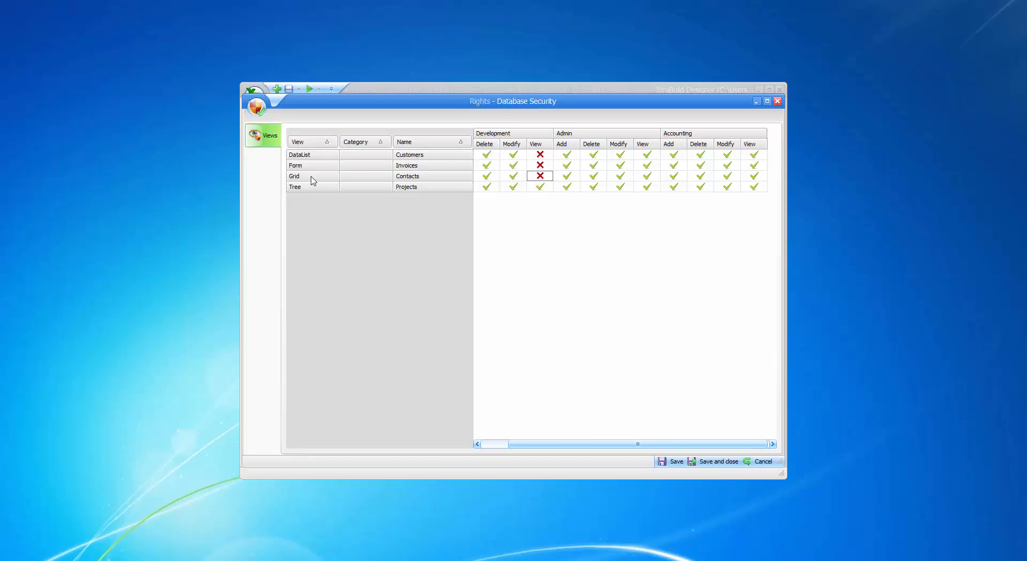
{"action": "left_click", "coordinate": [754, 187]}
{"action": "left_click", "coordinate": [715, 463]}
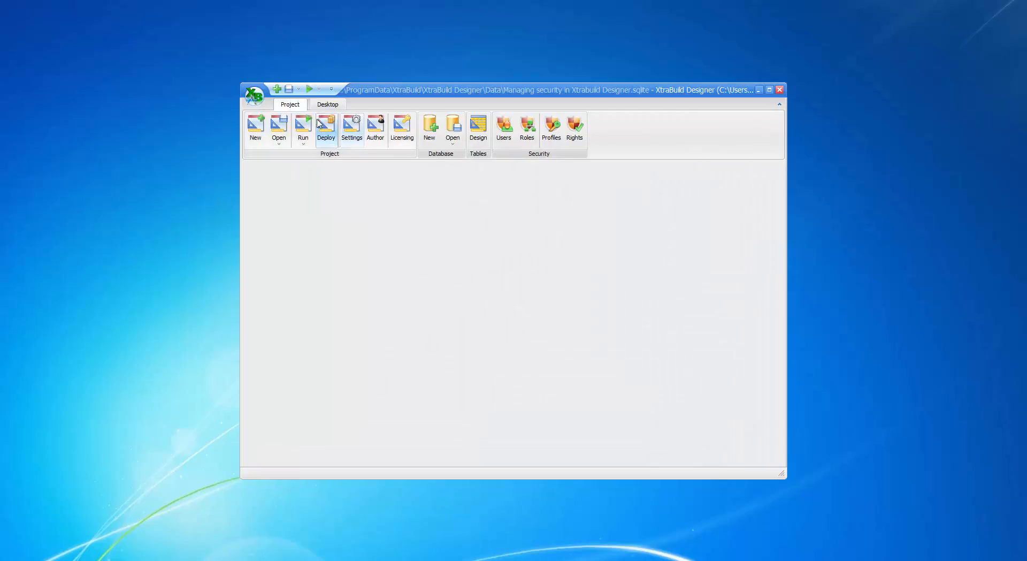
- Reopen the ribbon bar's designer to check the Accounting preview, and switch the profile filter to Admin
{"action": "left_click", "coordinate": [325, 106]}
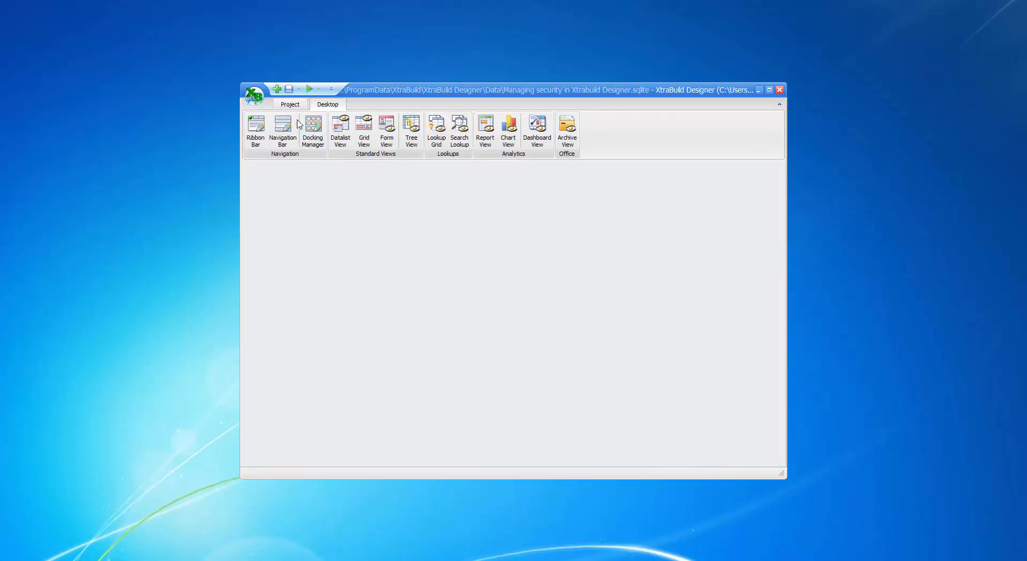
{"action": "left_click", "coordinate": [256, 136]}
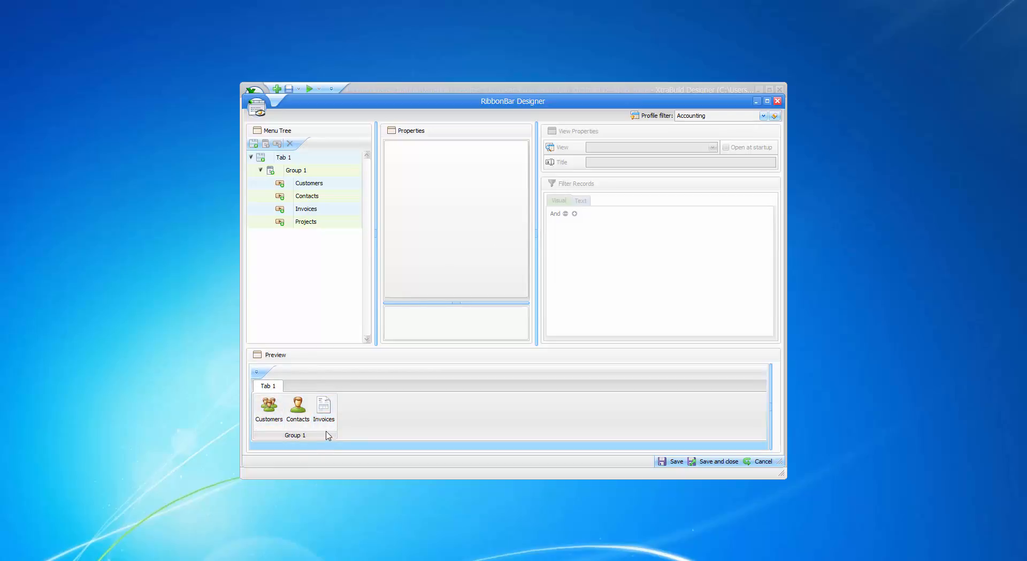
{"action": "left_click", "coordinate": [763, 116]}
{"action": "left_click", "coordinate": [730, 141]}
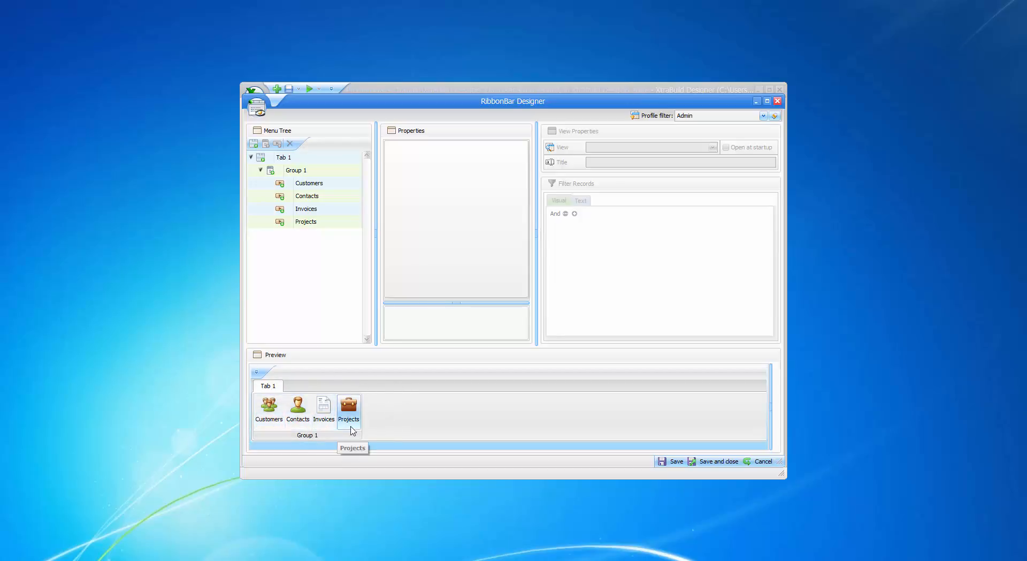
- Preview the ribbon bar under the Development profile filter, and save and close its designer
{"action": "left_click", "coordinate": [758, 116]}
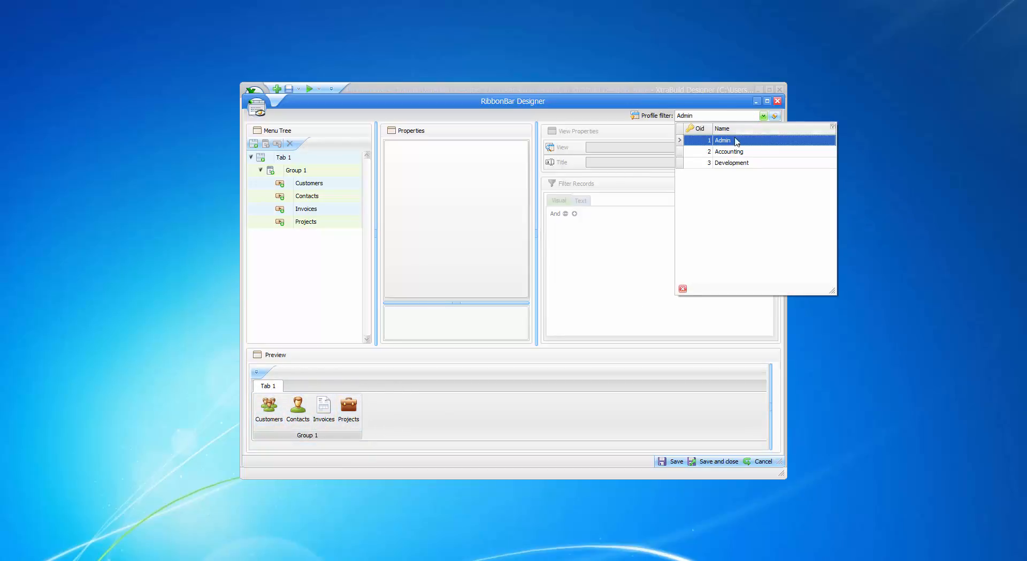
{"action": "left_click", "coordinate": [727, 164]}
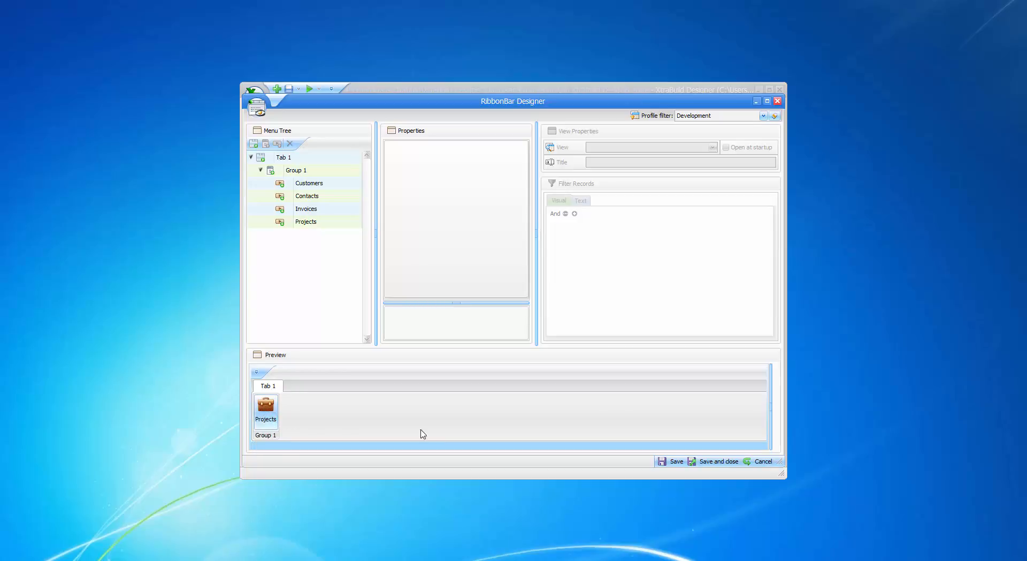
{"action": "left_click", "coordinate": [713, 463]}
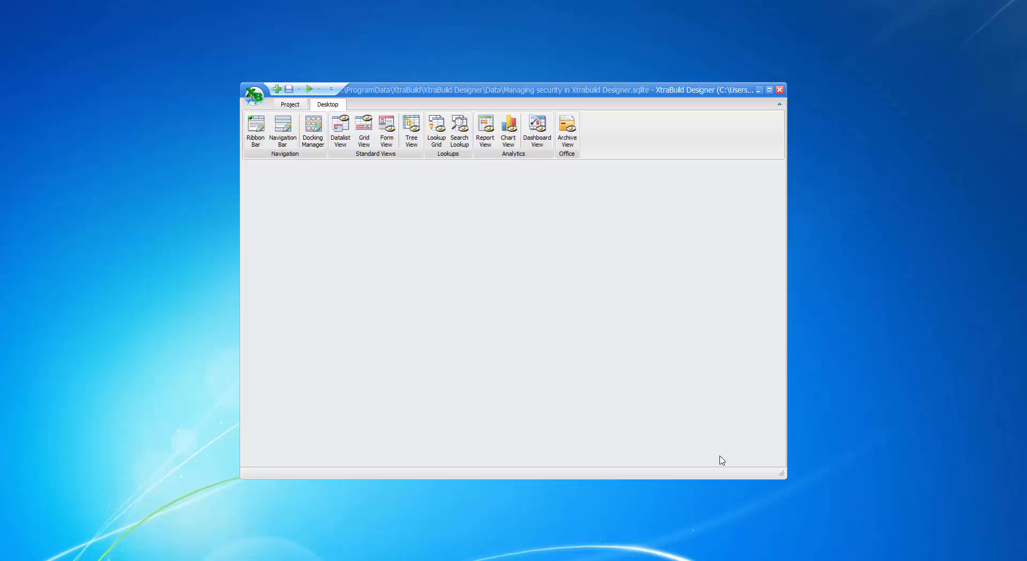
- Check the Projects tree view's security rights, filter by the Accounting profile, clear that filter, and save and close the tree view manager
{"action": "left_click", "coordinate": [413, 130]}
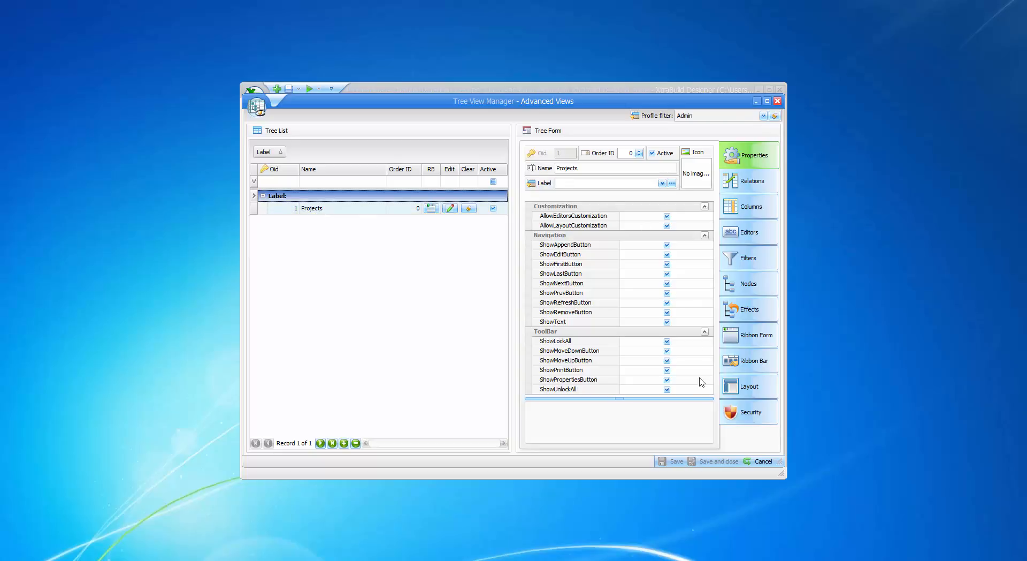
{"action": "left_click", "coordinate": [760, 419]}
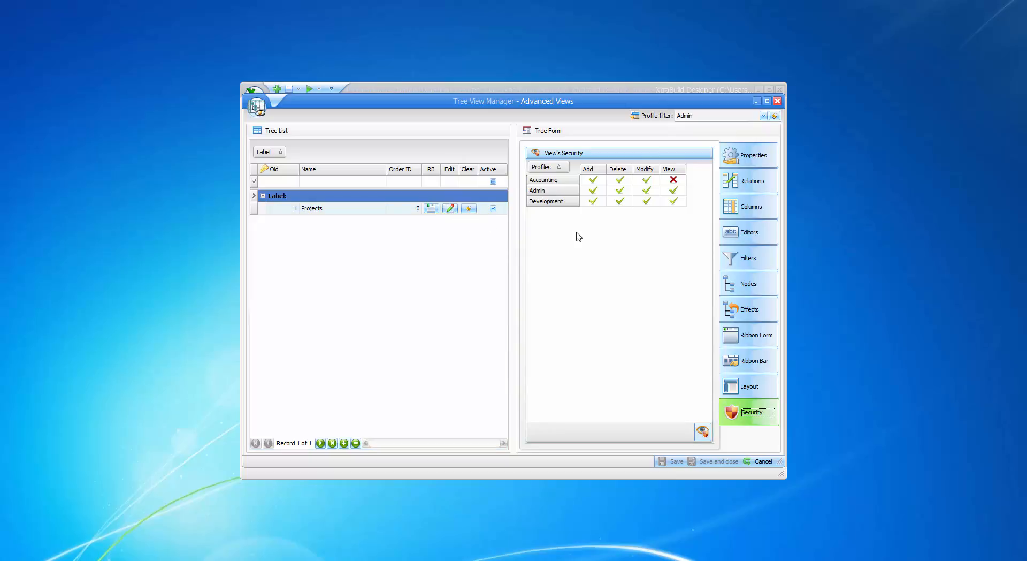
{"action": "left_click", "coordinate": [763, 115]}
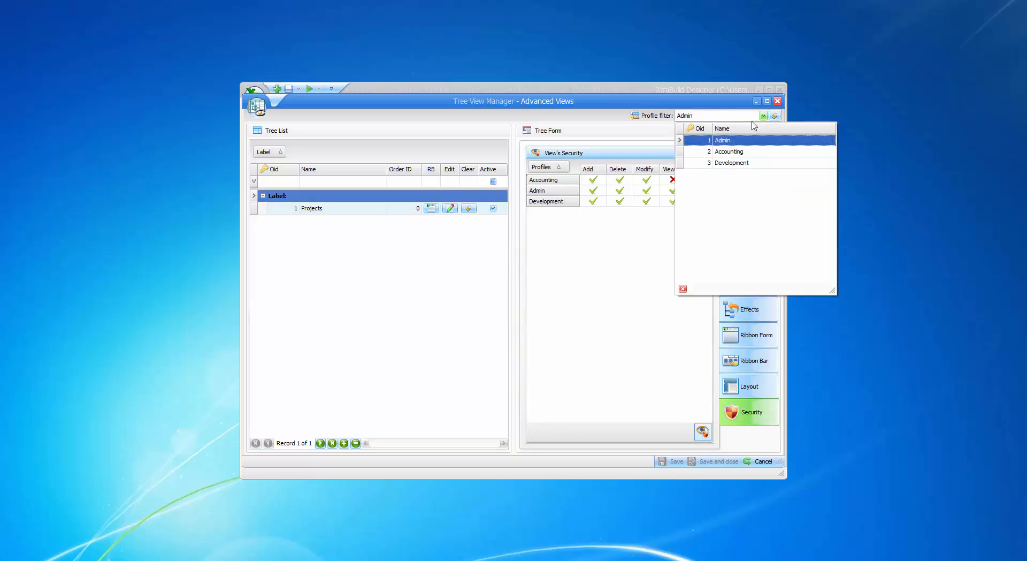
{"action": "left_click", "coordinate": [723, 153]}
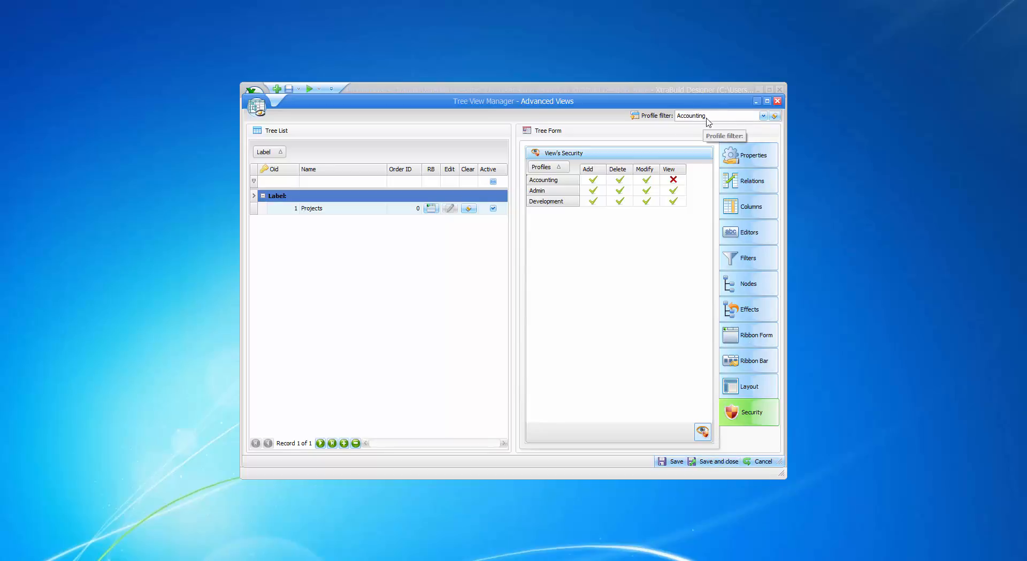
{"action": "left_click", "coordinate": [775, 116]}
{"action": "left_click", "coordinate": [719, 463]}
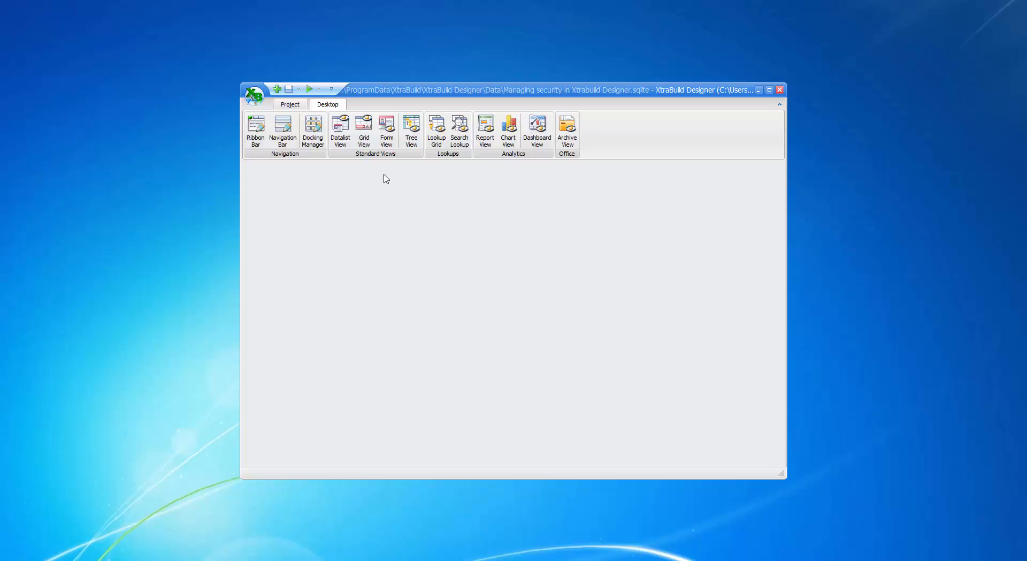
- Run the project with the Admin profile filter to check its ribbon, and close the running application
{"action": "left_click", "coordinate": [290, 105]}
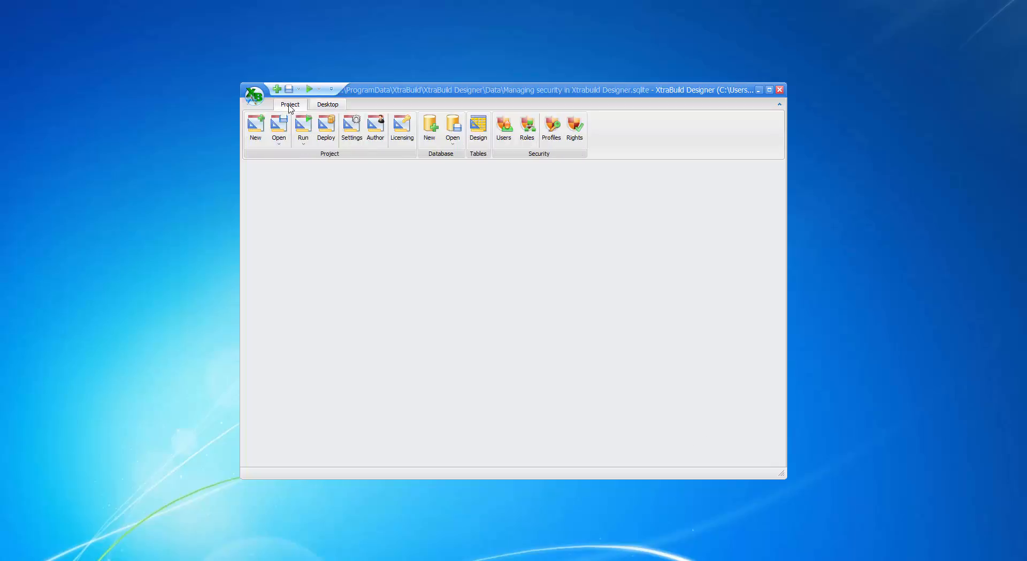
{"action": "left_click", "coordinate": [304, 131]}
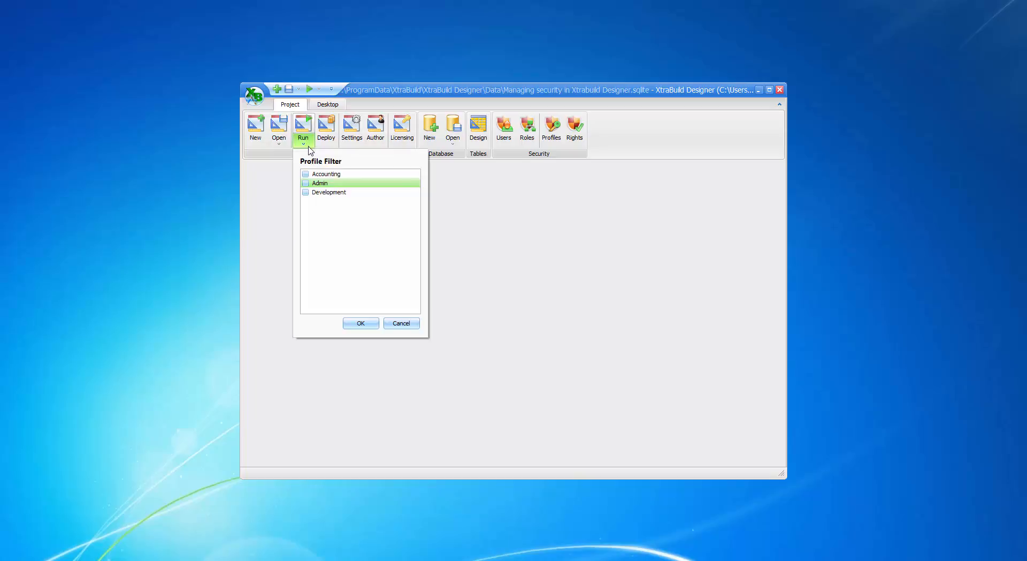
{"action": "left_click", "coordinate": [308, 186]}
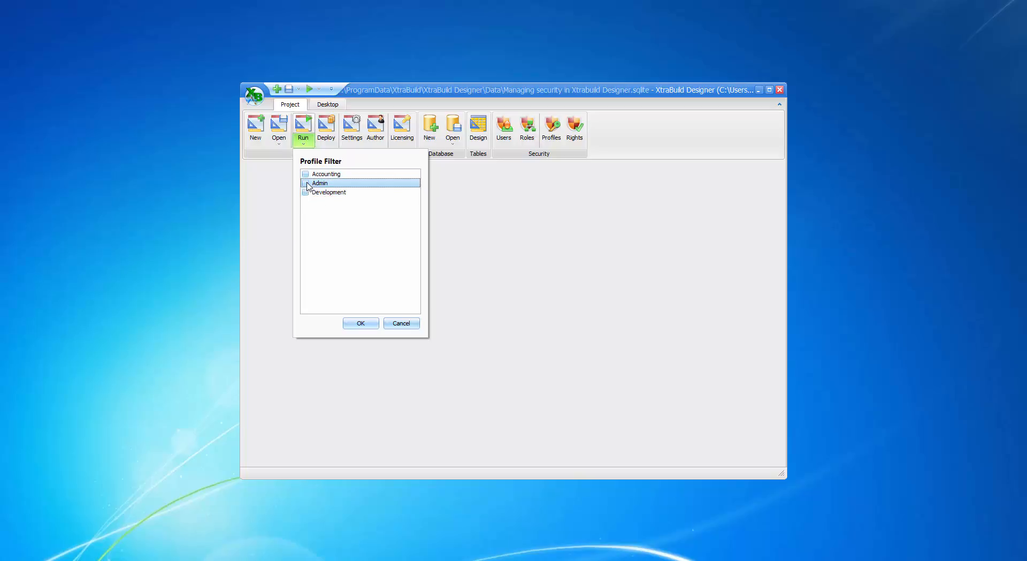
{"action": "left_click", "coordinate": [359, 325]}
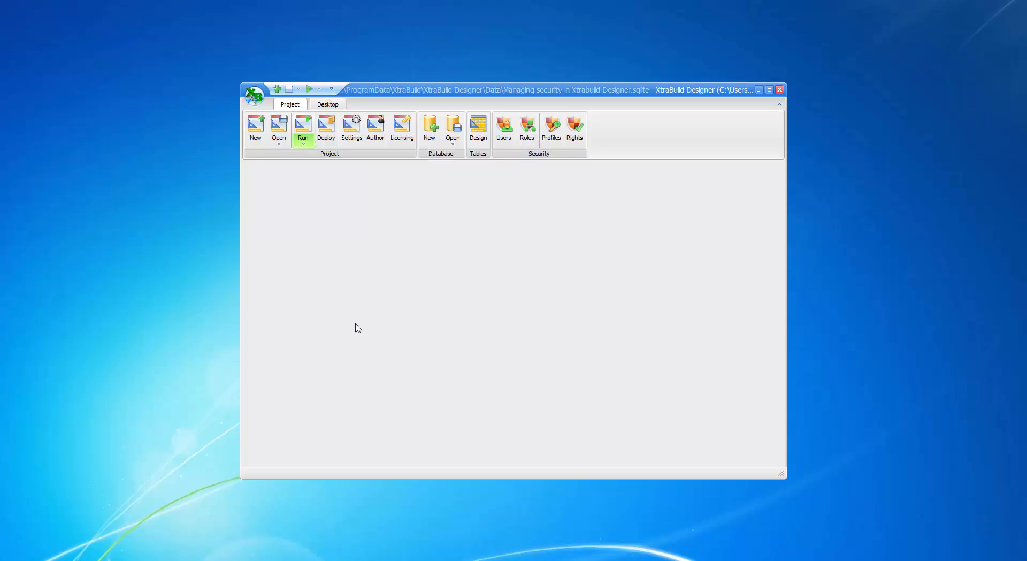
{"action": "left_click", "coordinate": [302, 125]}
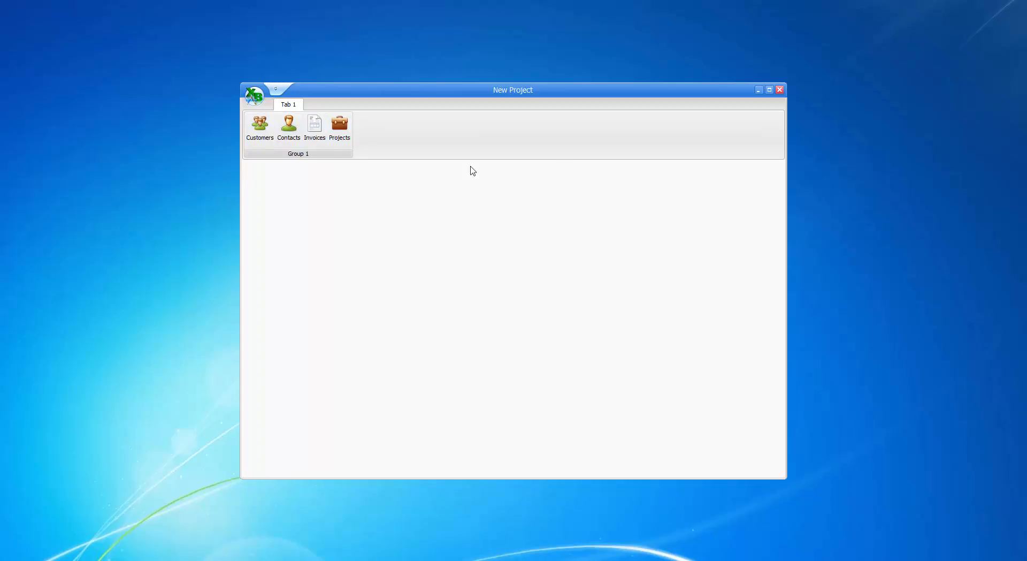
{"action": "left_click", "coordinate": [780, 89]}
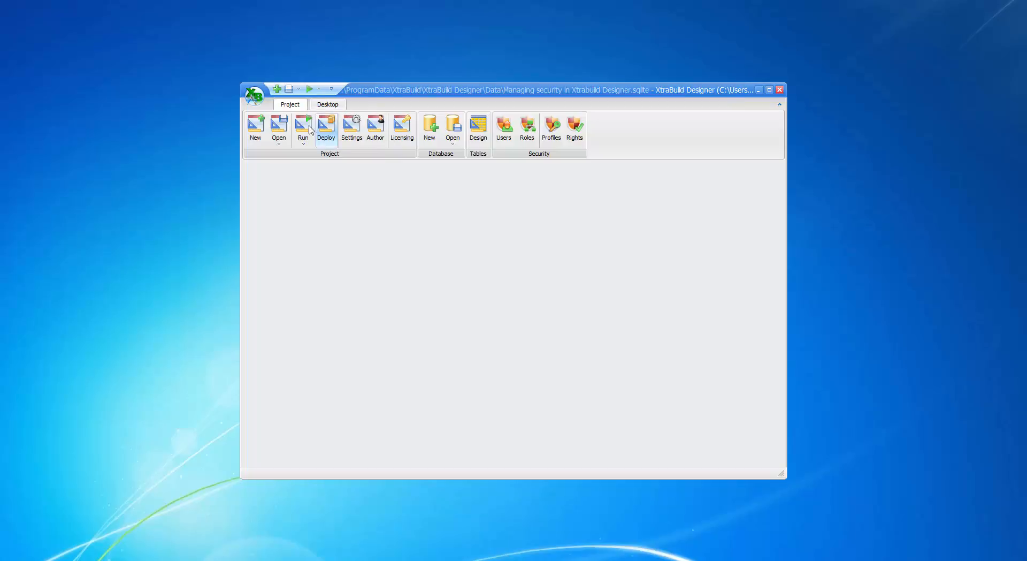
- Change the run profile filter from Admin to Development, test-run the project, and close the running application
{"action": "left_click", "coordinate": [303, 142]}
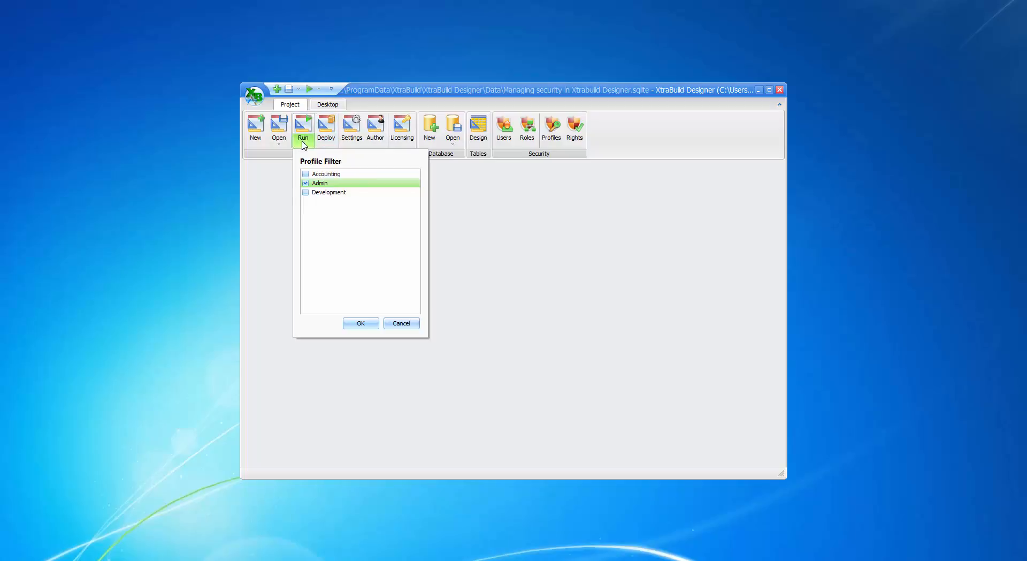
{"action": "left_click", "coordinate": [306, 184]}
{"action": "left_click", "coordinate": [307, 193]}
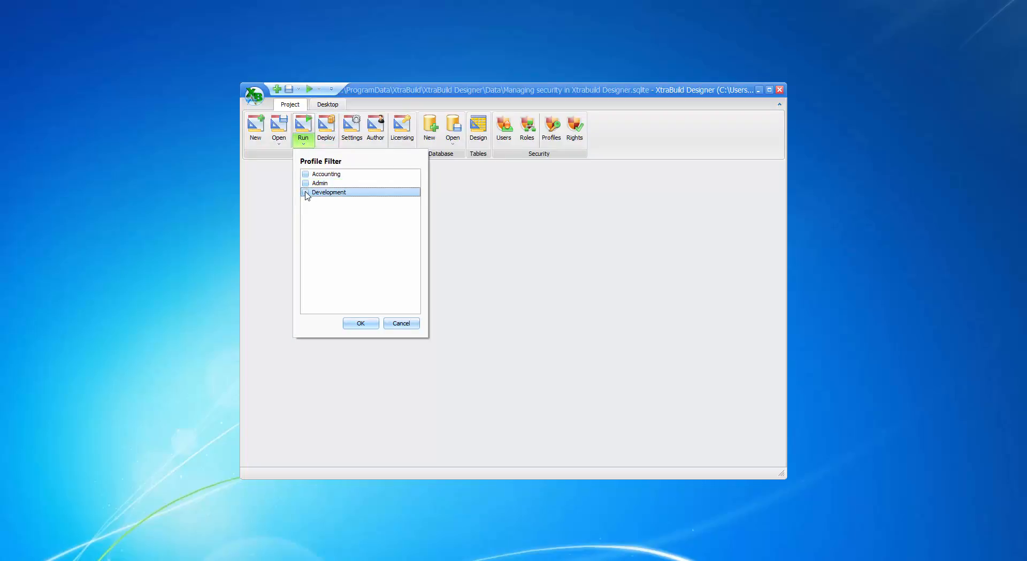
{"action": "left_click", "coordinate": [361, 323]}
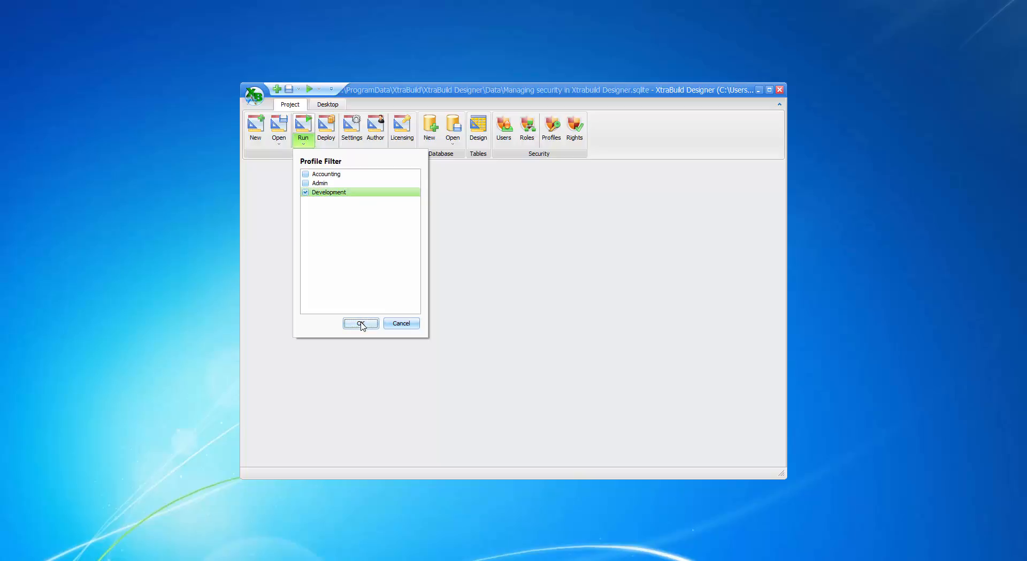
{"action": "left_click", "coordinate": [305, 126]}
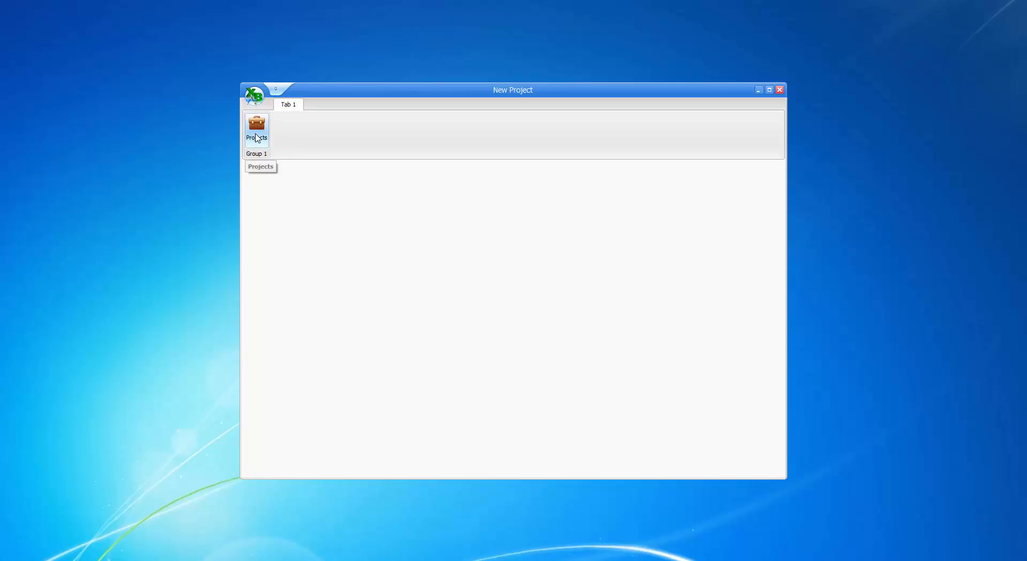
{"action": "left_click", "coordinate": [780, 89]}
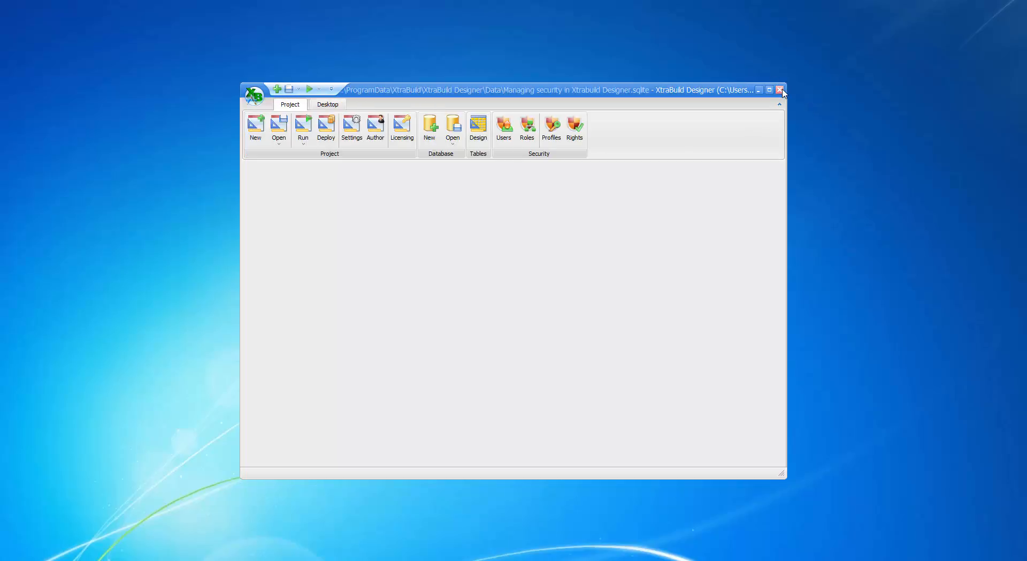
{"action": "left_click", "coordinate": [304, 145]}
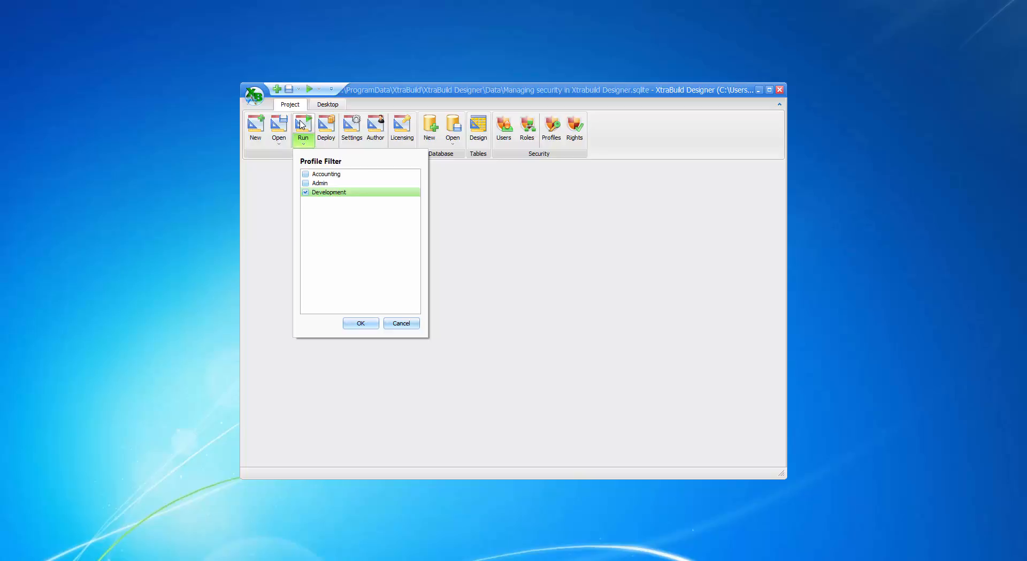
{"action": "left_click", "coordinate": [719, 190]}
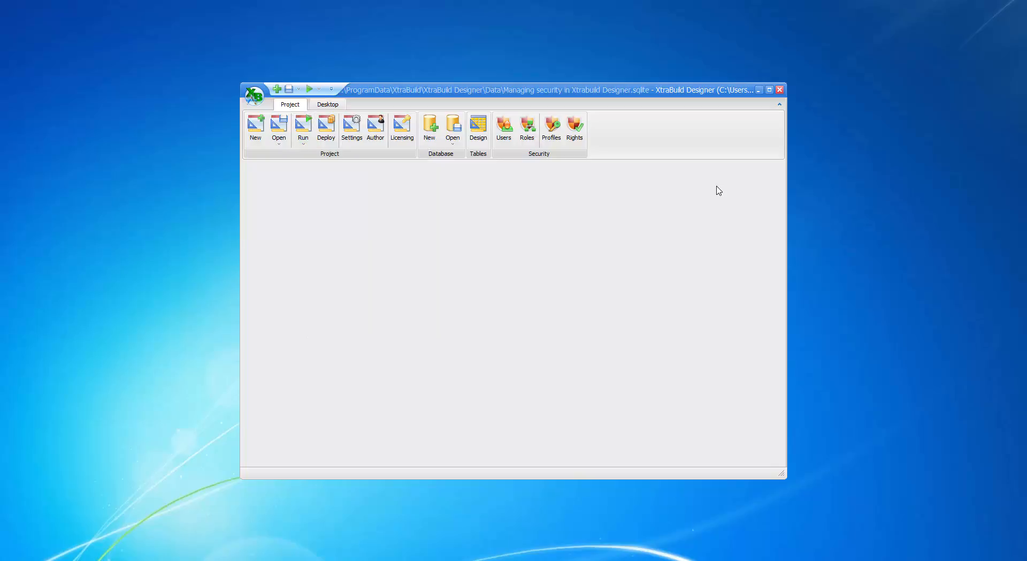